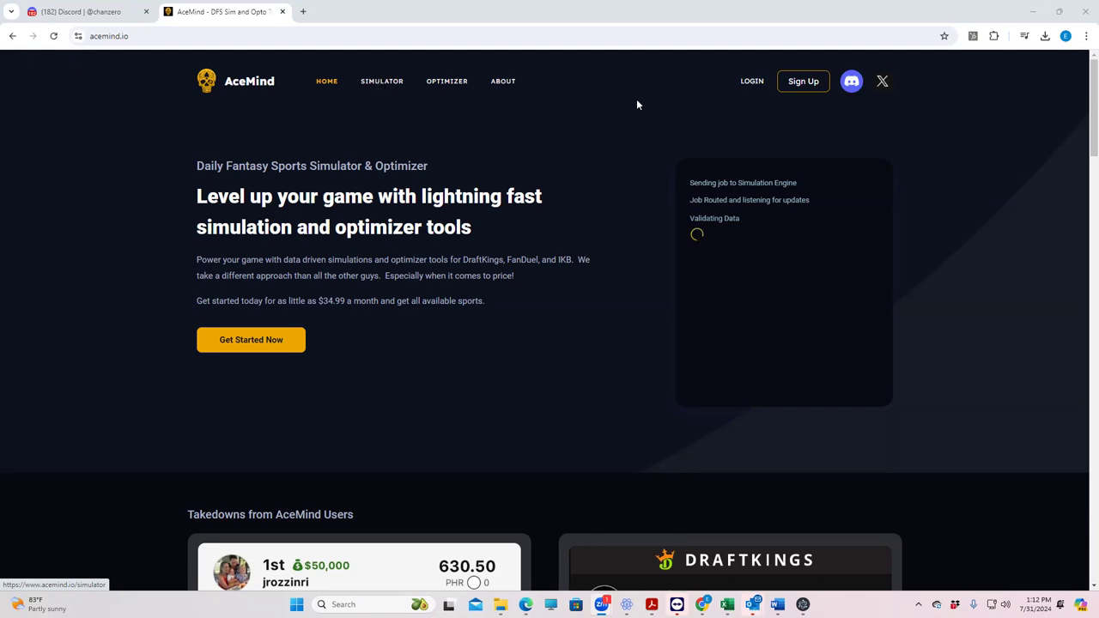
# Step: Log in to AceMind and start a PGA simulation from Quick Start > Simulator
pyautogui.click(749, 82)
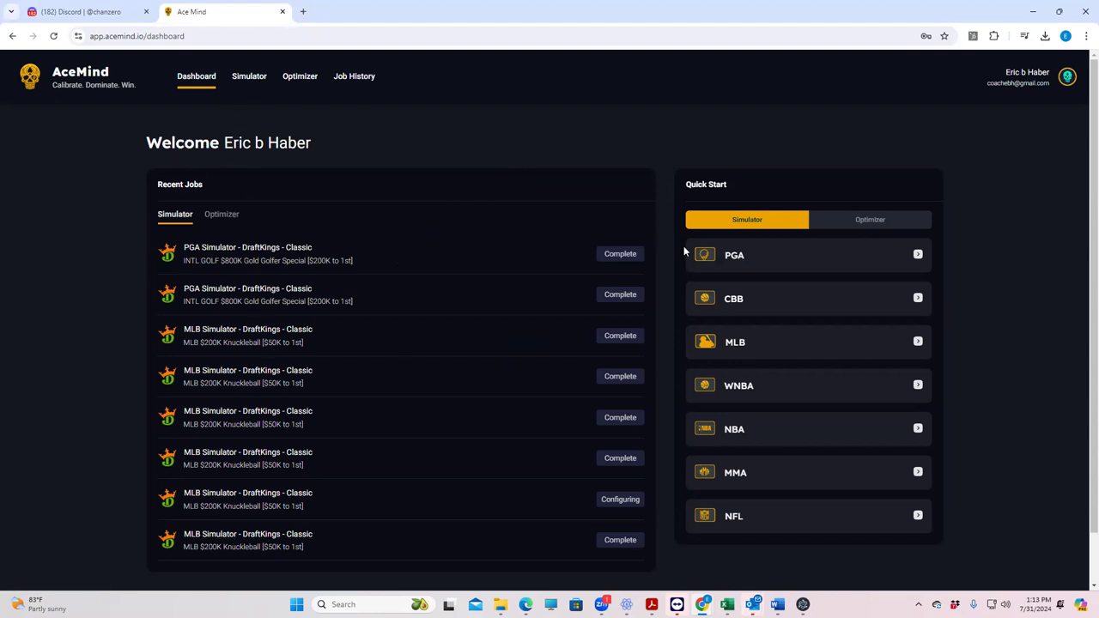
pyautogui.click(734, 258)
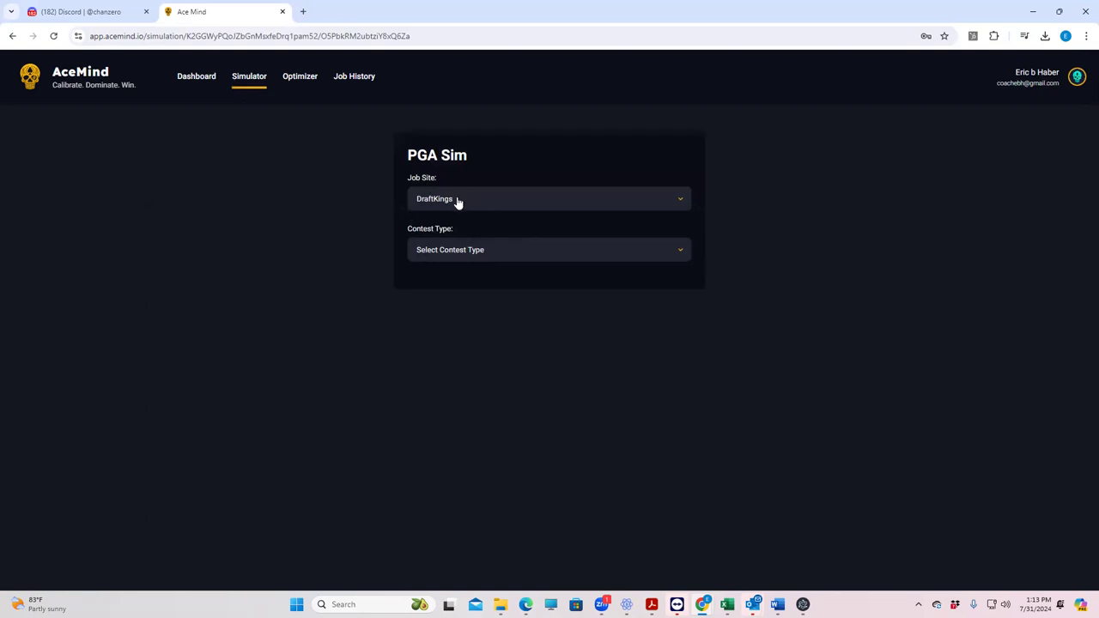
# Step: Create a Classic sim job for the Aug 1 3:00 AM slate's $800K Gold Golfer Special contest
pyautogui.click(495, 252)
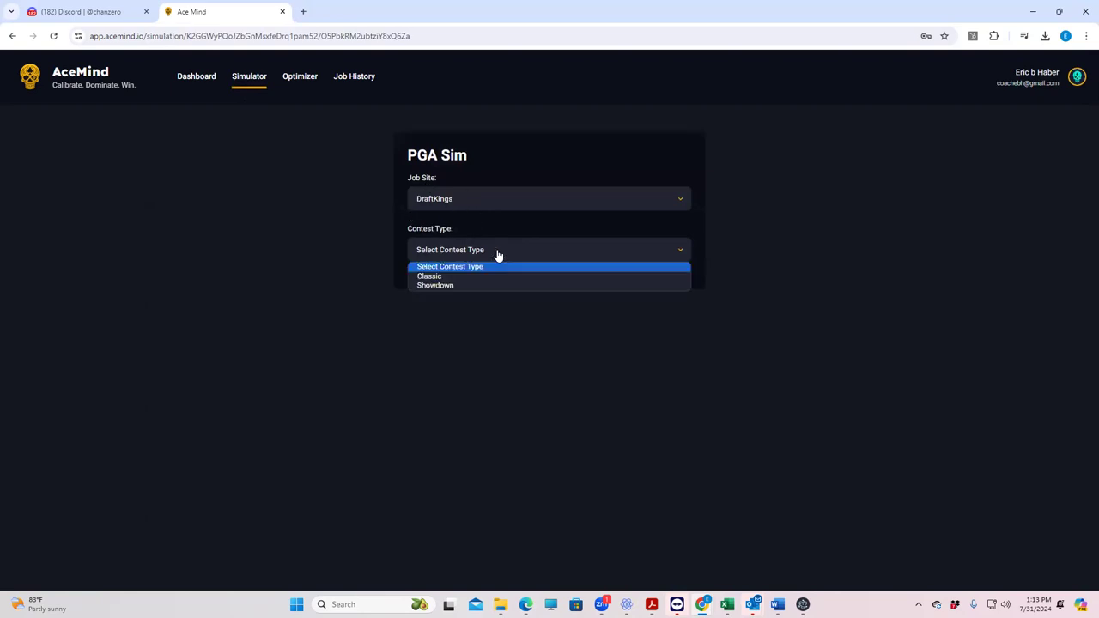
pyautogui.click(440, 277)
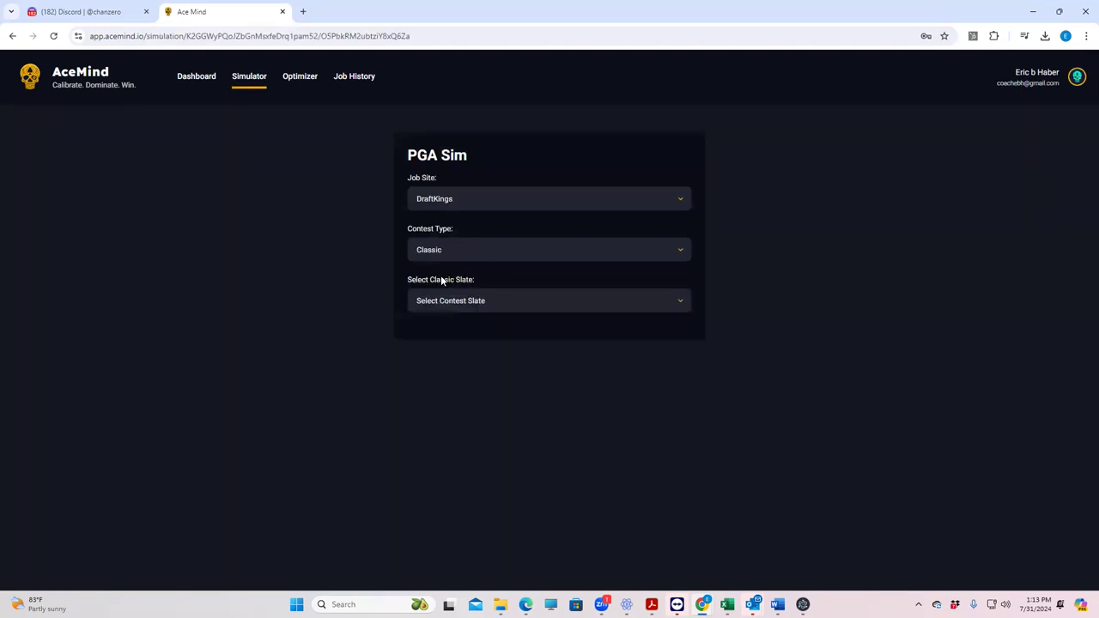
pyautogui.click(476, 307)
pyautogui.click(460, 327)
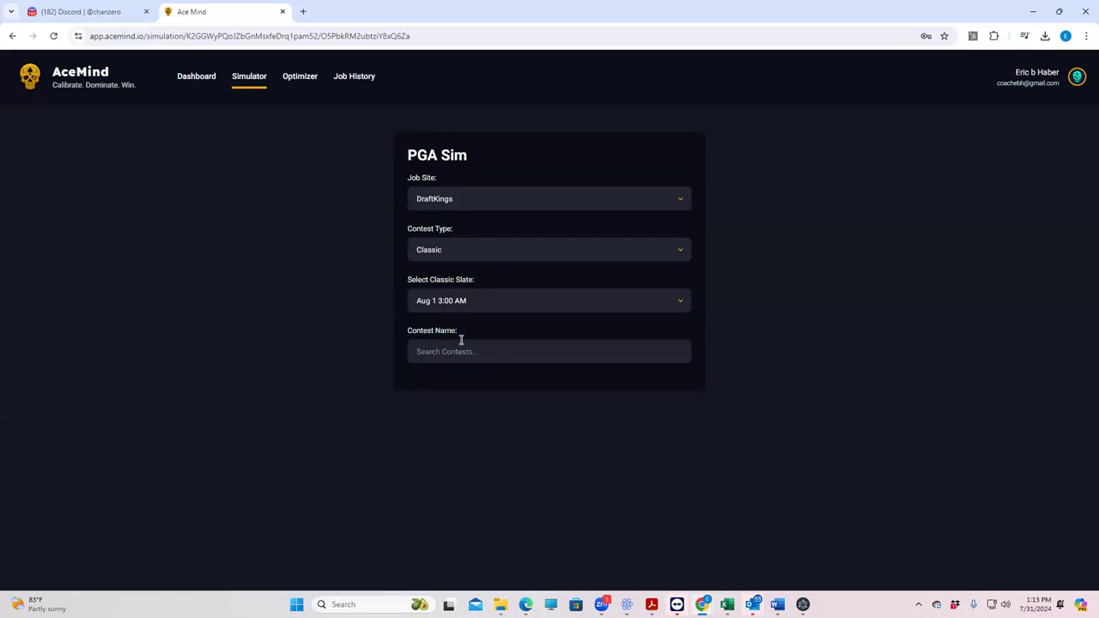
pyautogui.click(459, 351)
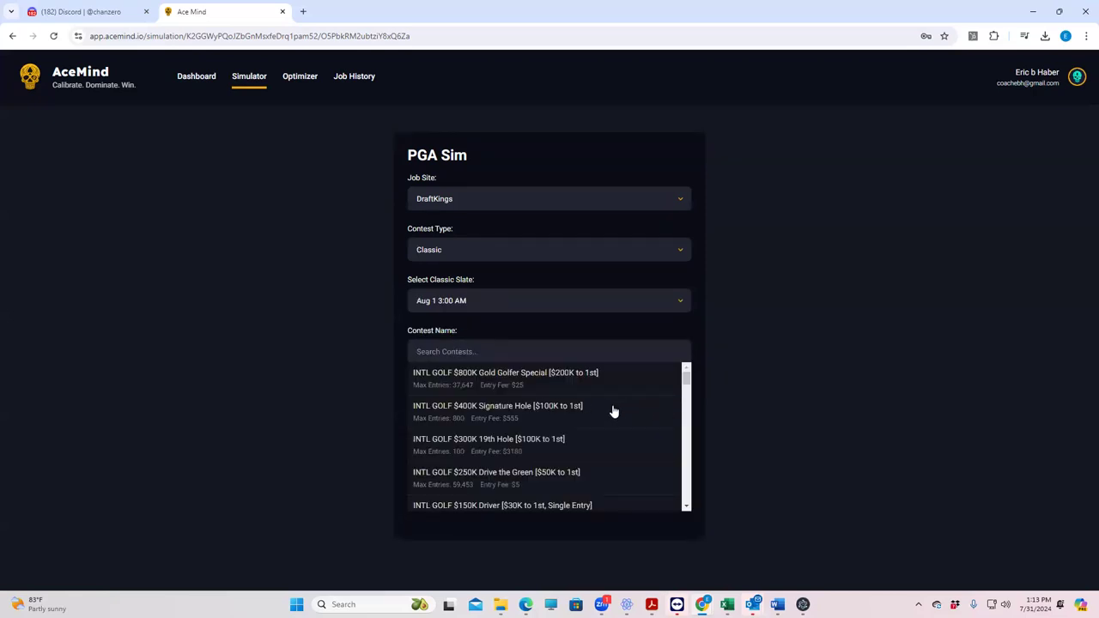
pyautogui.click(482, 378)
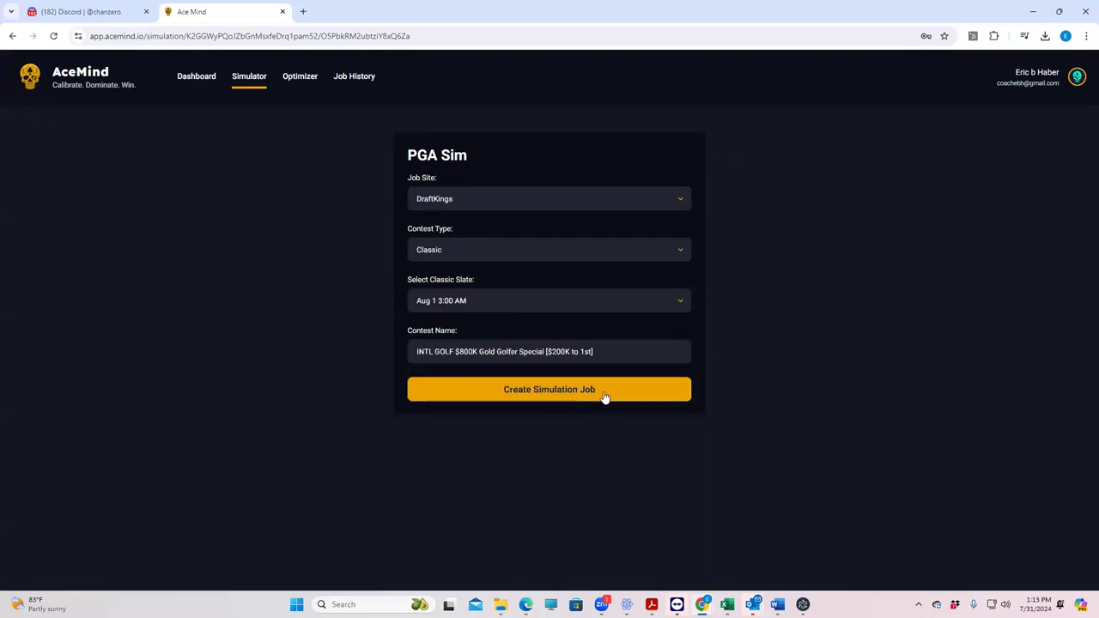
pyautogui.click(534, 391)
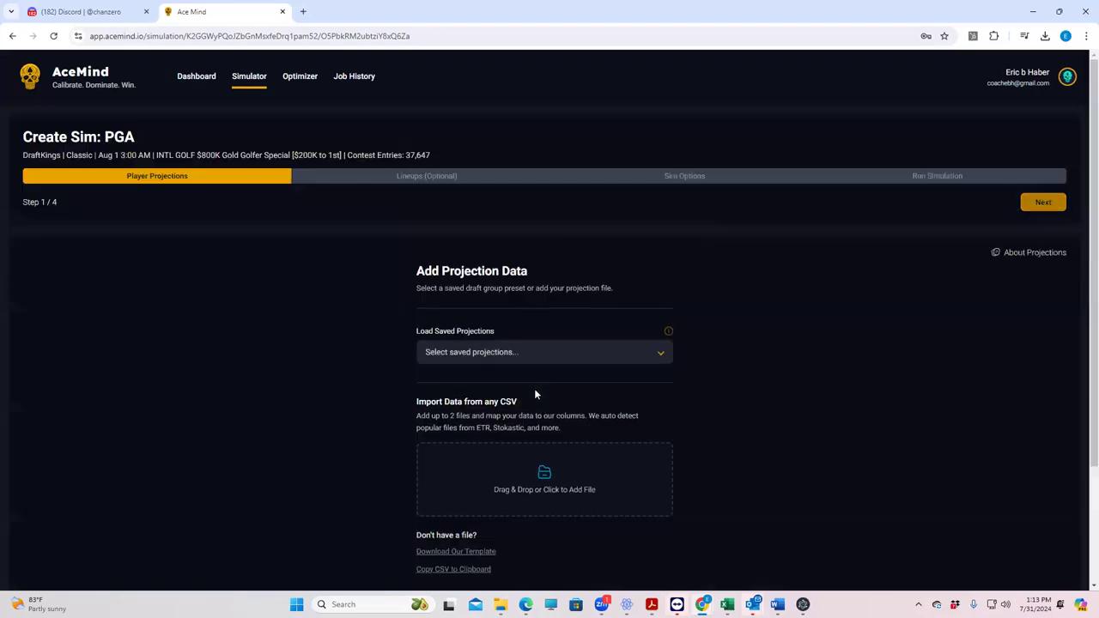
# Step: Import MLBDK_Sim from Dropbox > DFSSheets > KrugMLB as the sim's projections file
pyautogui.scroll(-2, 773, 413)
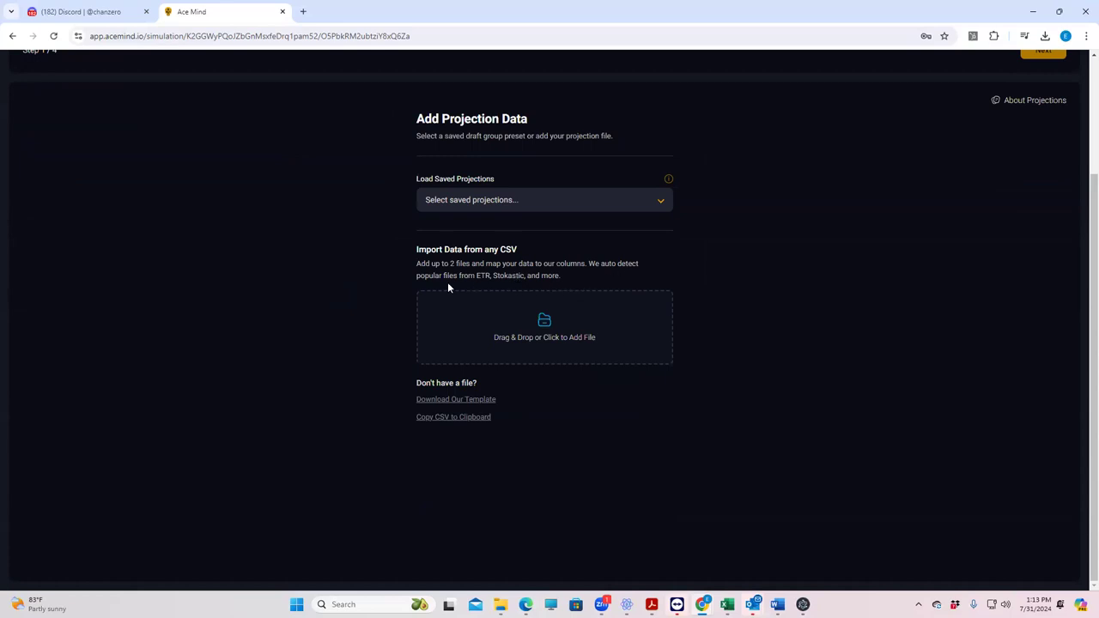
pyautogui.click(545, 326)
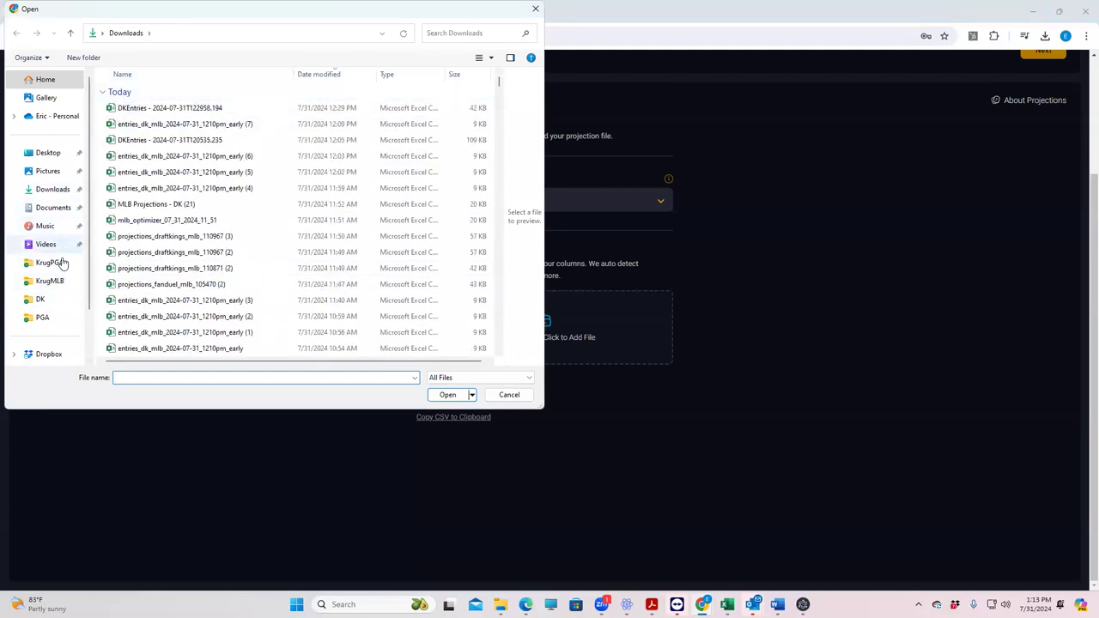
pyautogui.click(53, 281)
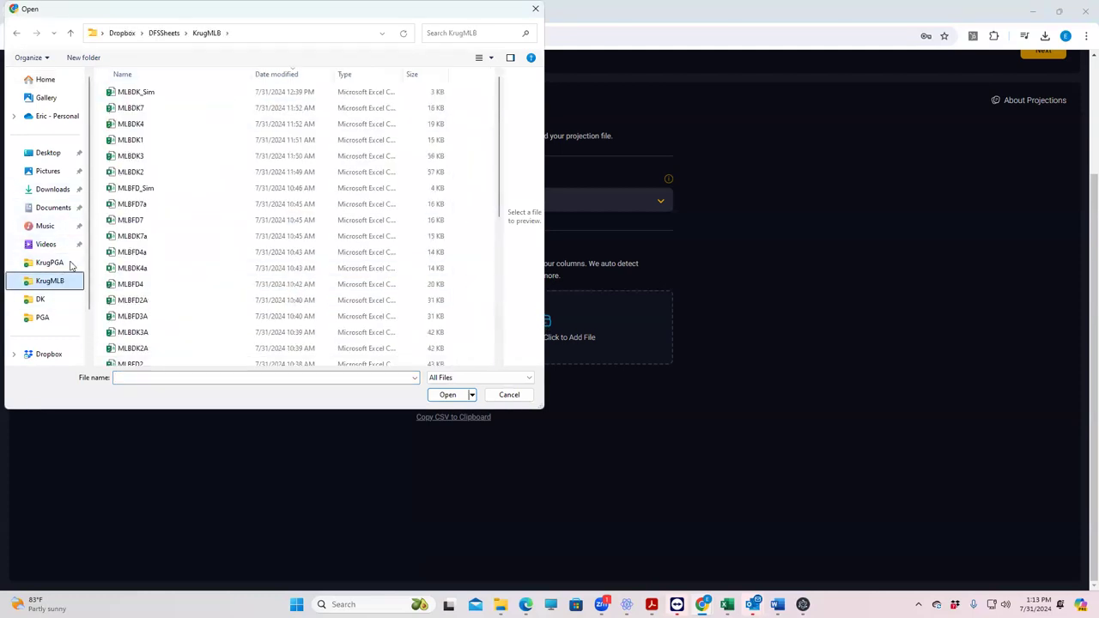
pyautogui.click(163, 34)
pyautogui.doubleClick(130, 140)
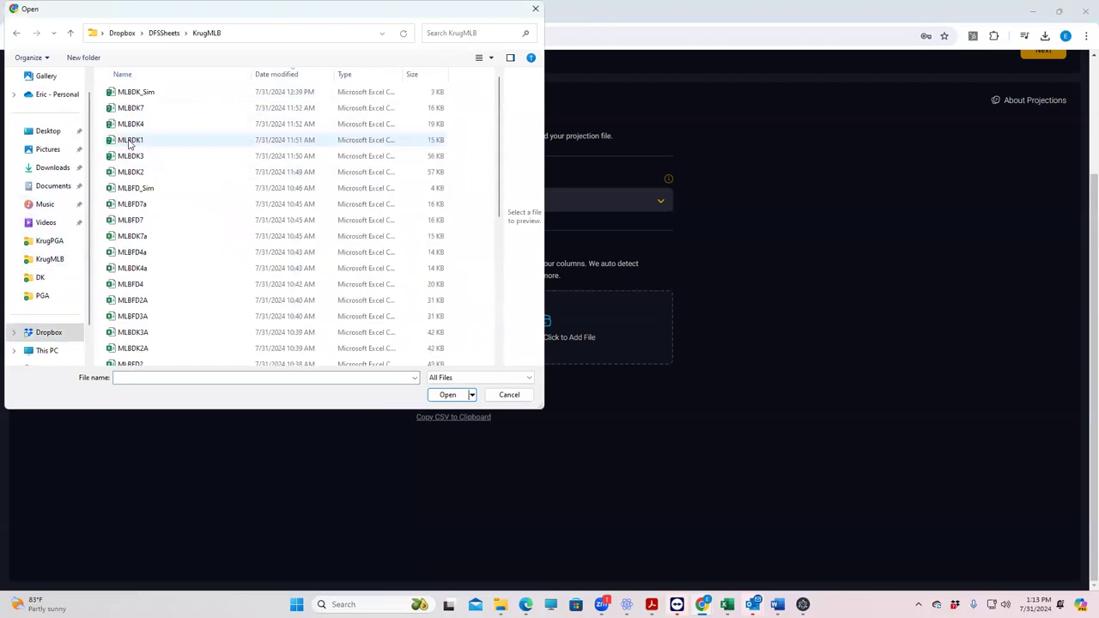
pyautogui.click(135, 93)
pyautogui.click(448, 395)
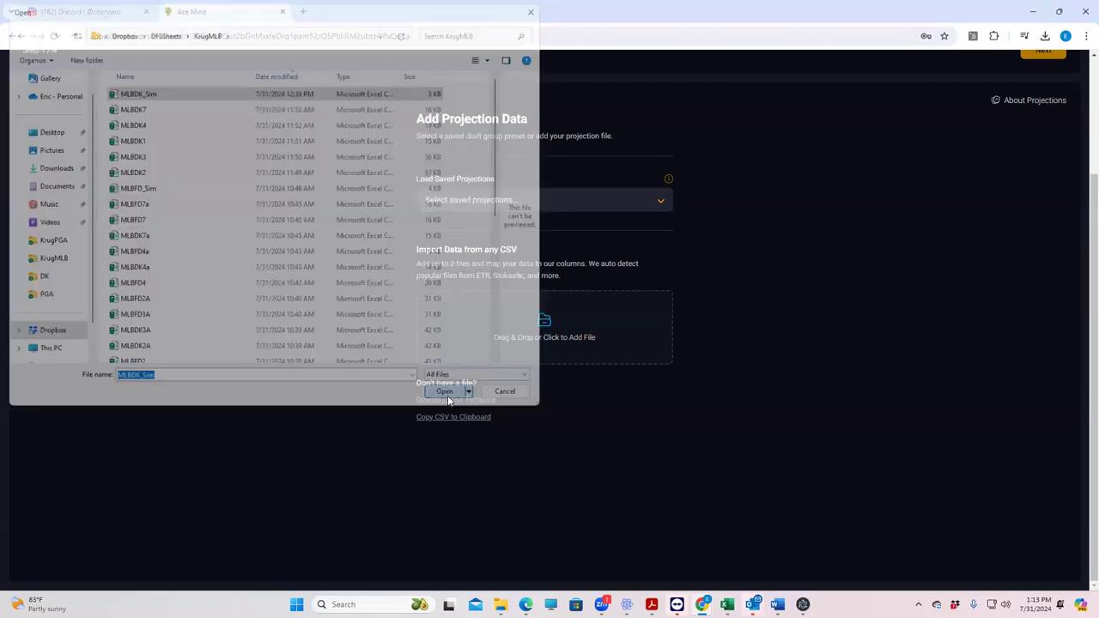
pyautogui.click(515, 420)
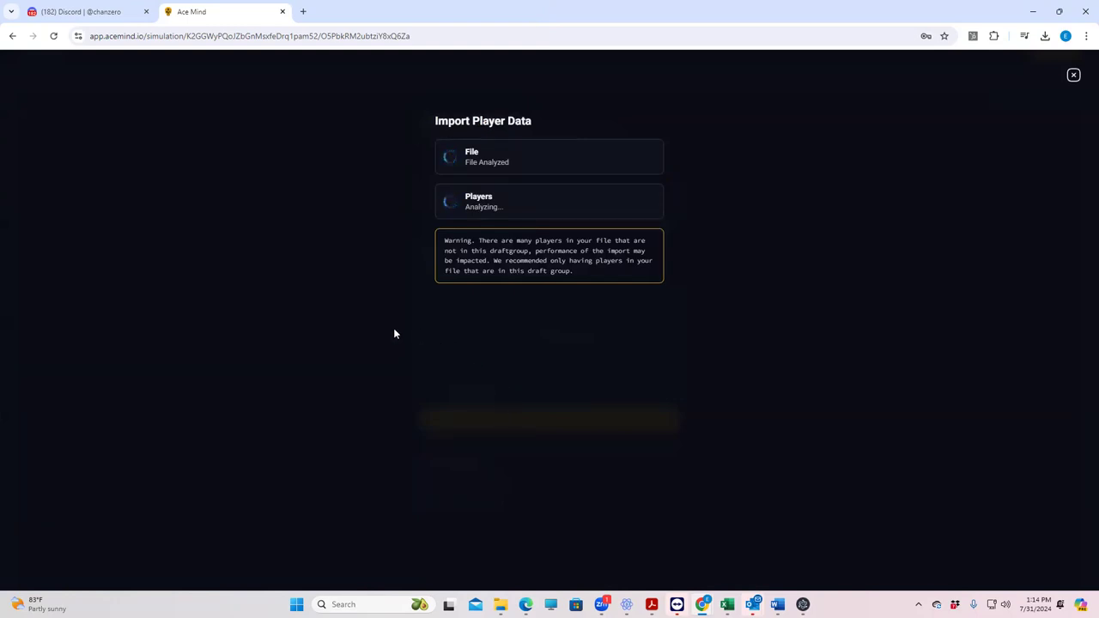
# Step: Return to the dashboard and create a new PGA Classic job for Aug 1 3:00 AM's $800K Gold Golfer Special
pyautogui.click(12, 37)
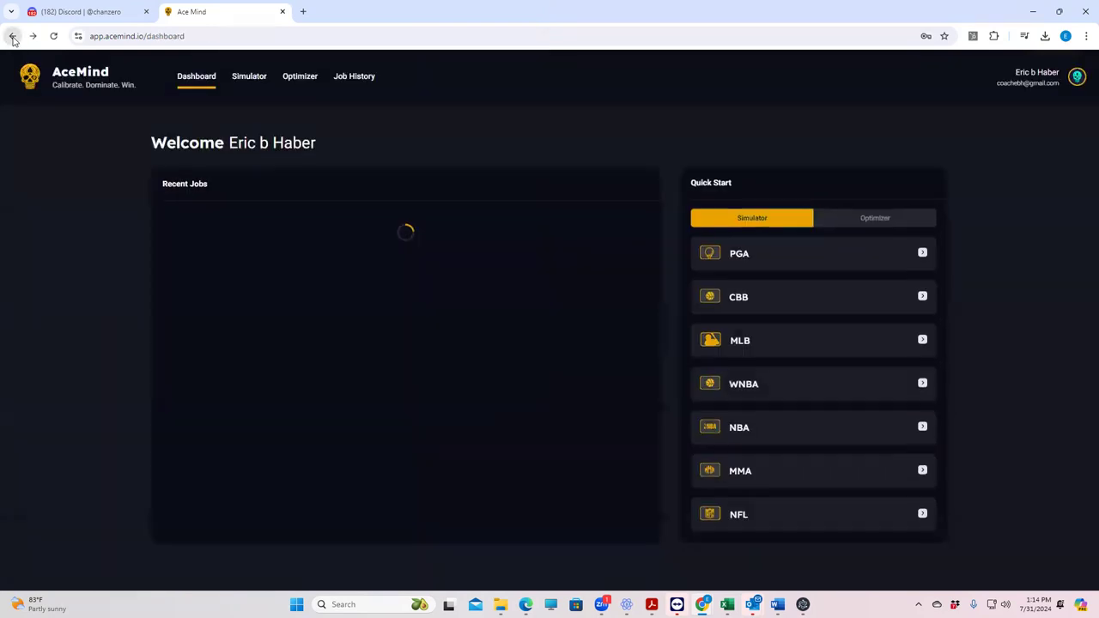
pyautogui.click(745, 254)
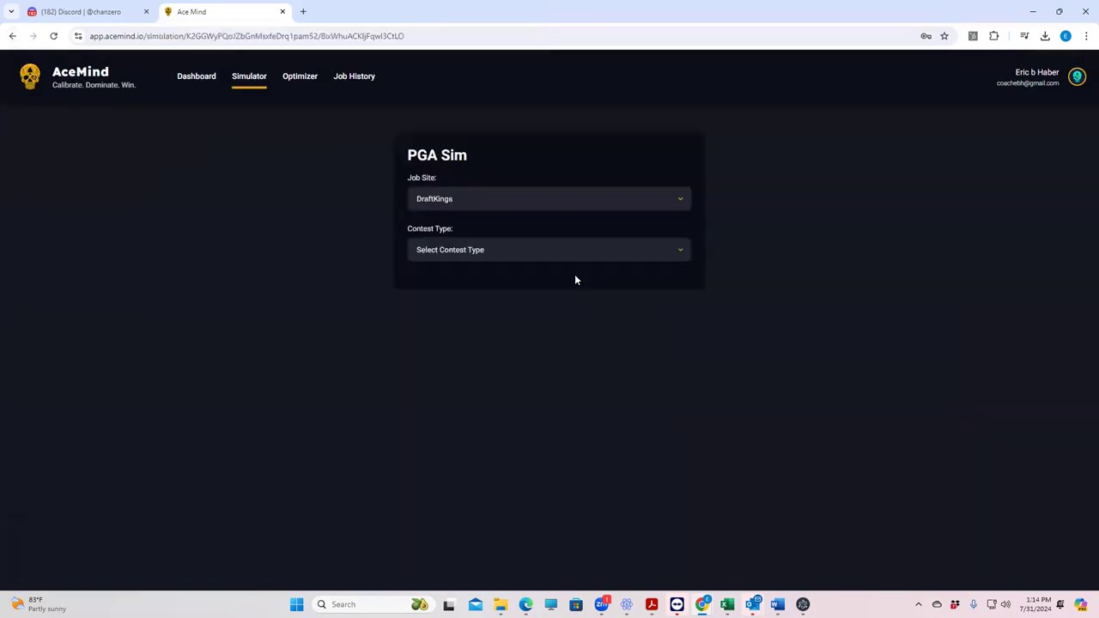
pyautogui.click(503, 252)
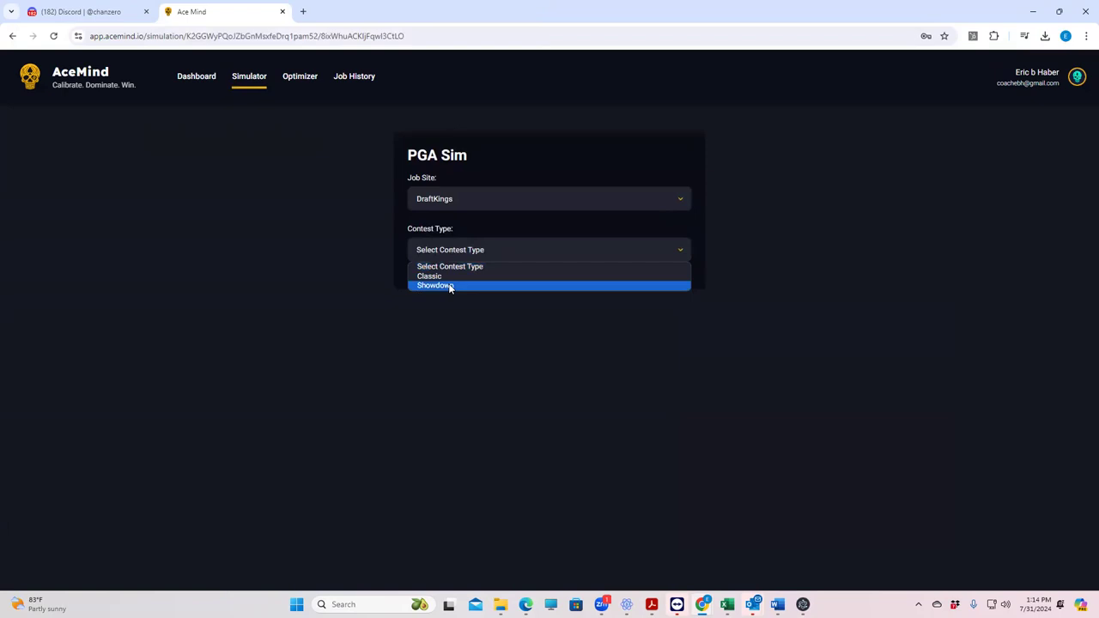
pyautogui.click(455, 276)
pyautogui.click(469, 301)
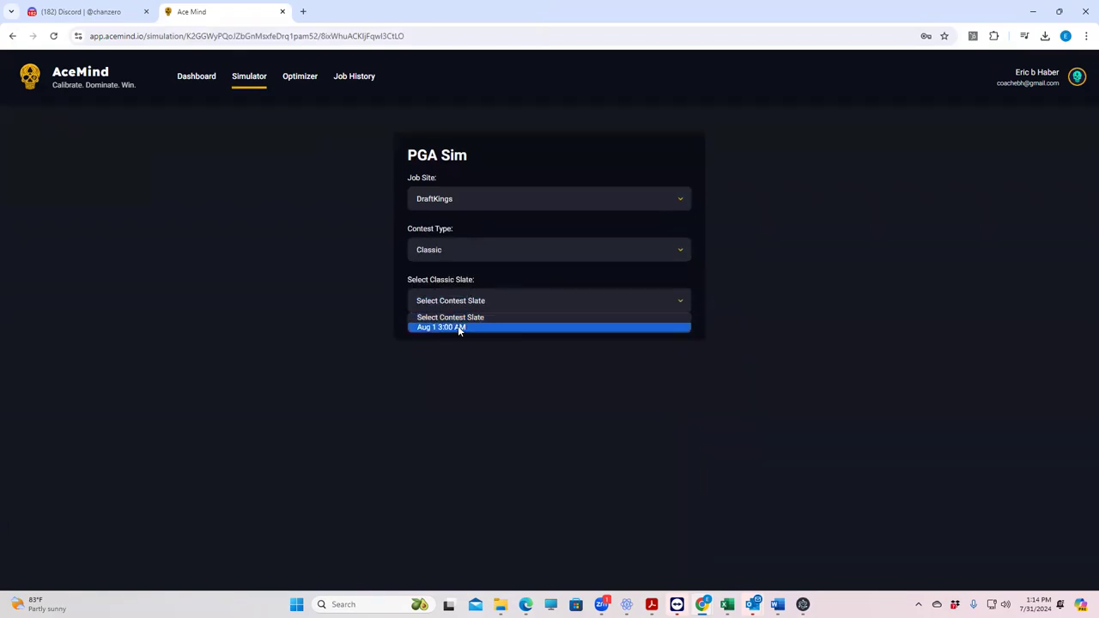
pyautogui.click(460, 329)
pyautogui.click(458, 352)
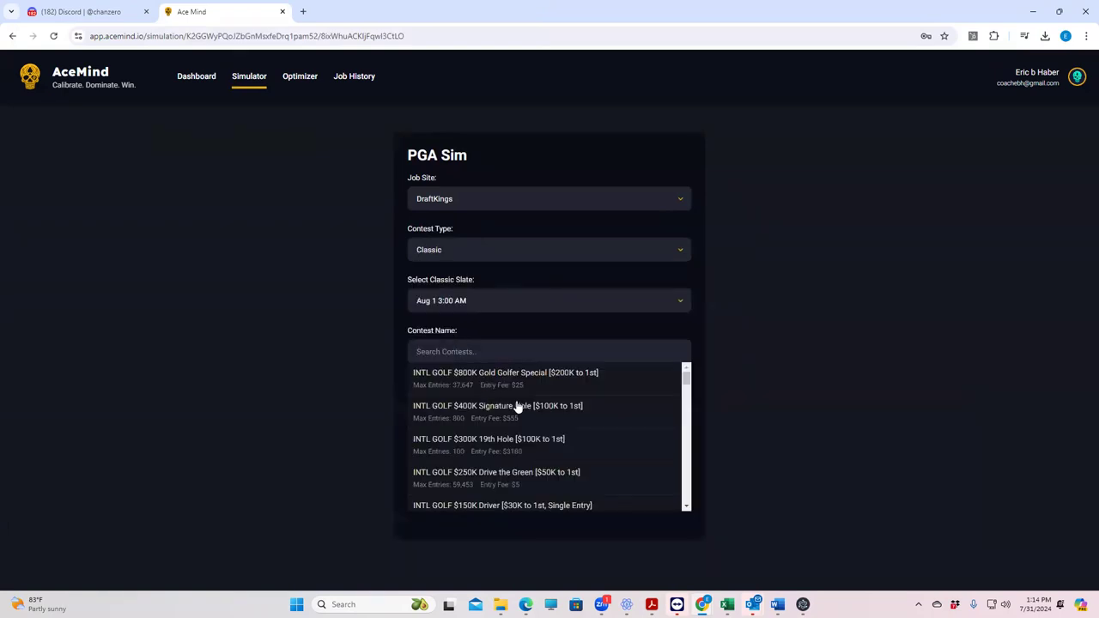
pyautogui.click(518, 379)
pyautogui.click(557, 388)
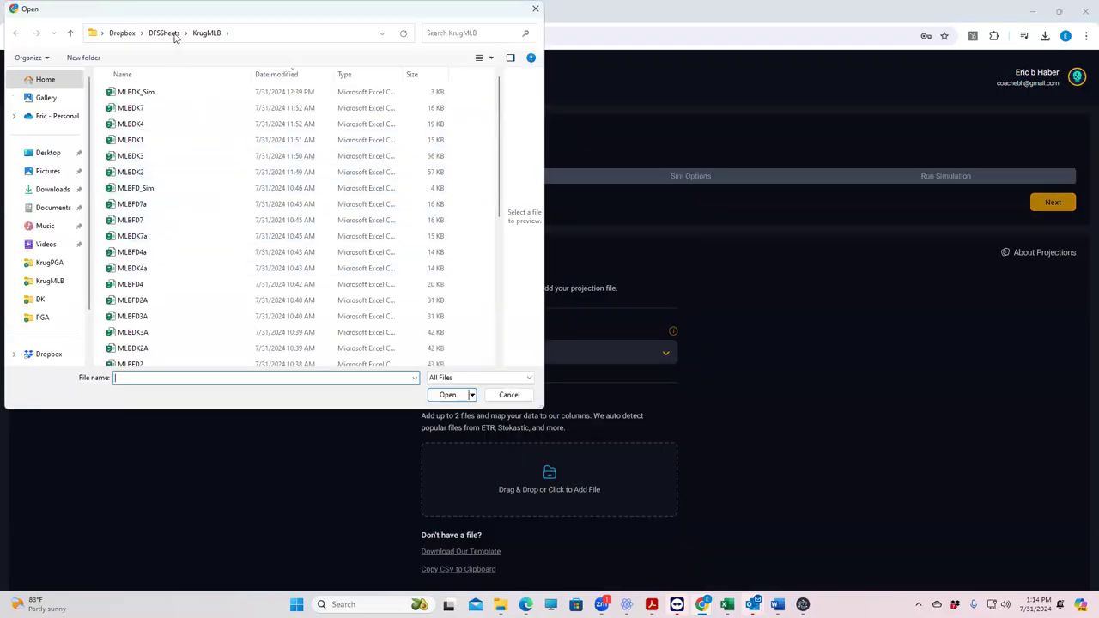
# Step: Attach PGADK_Sim from the KrugPGA folder and import it as the projections file
pyautogui.click(168, 33)
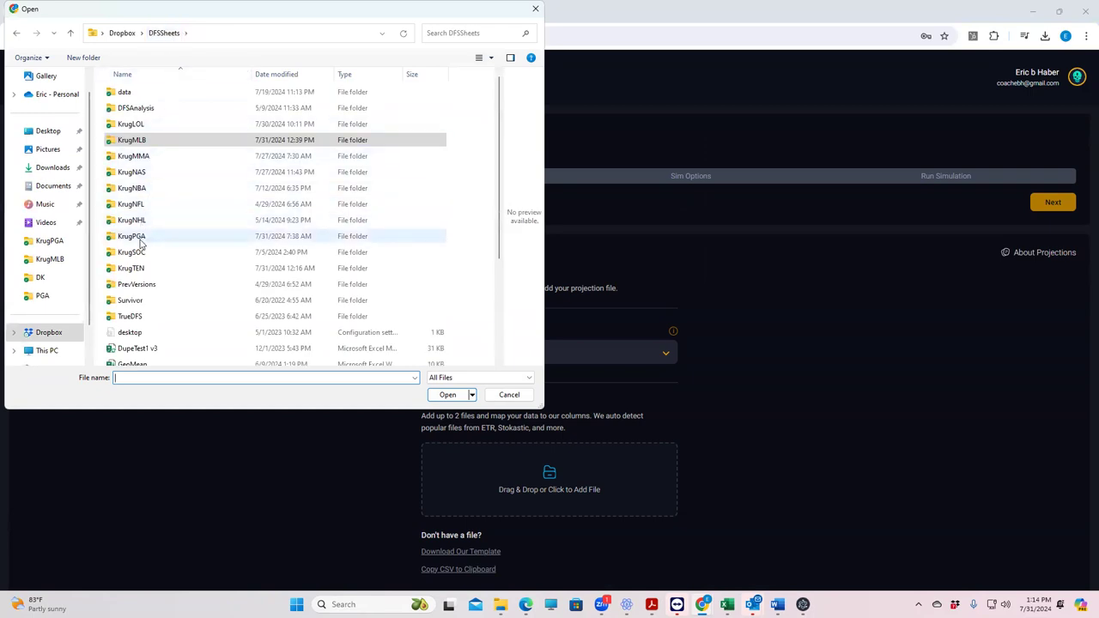
pyautogui.doubleClick(140, 243)
pyautogui.click(138, 93)
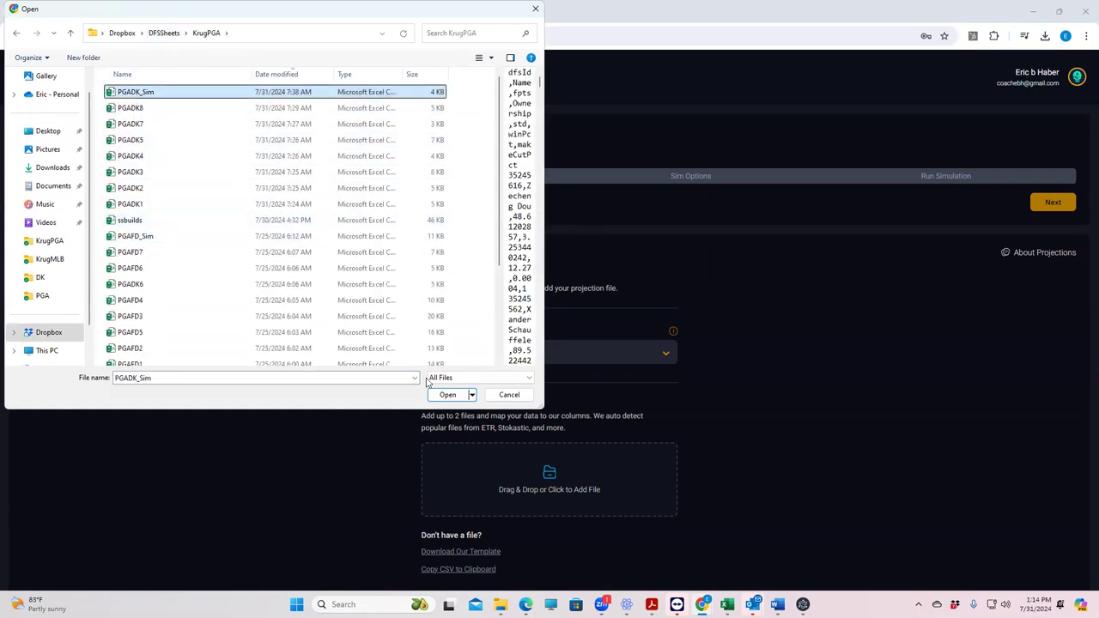
pyautogui.click(447, 394)
pyautogui.click(512, 571)
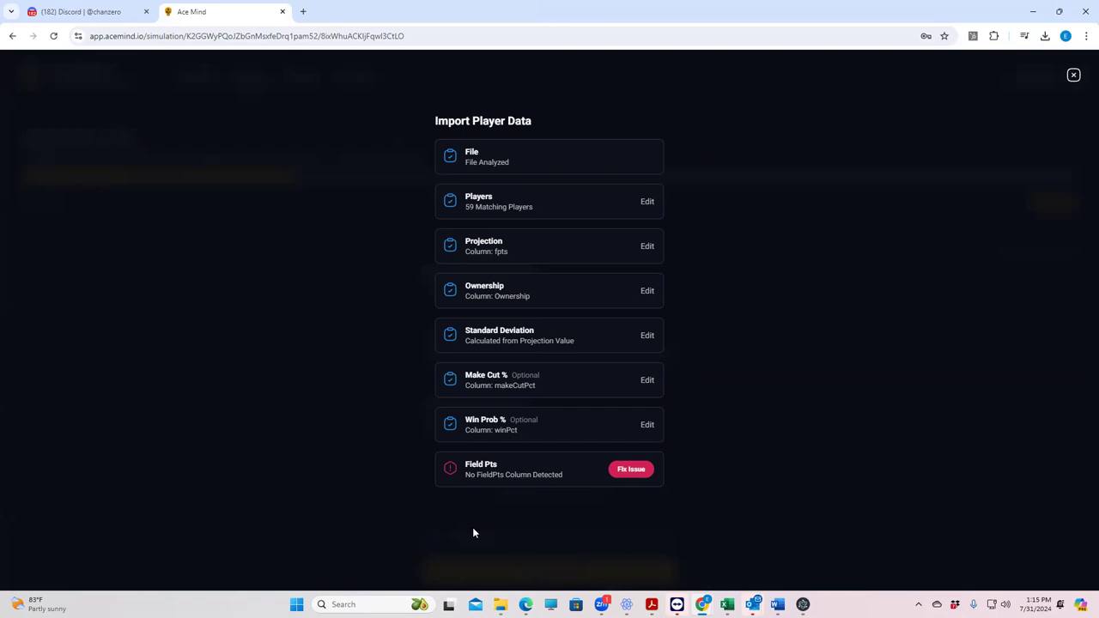
# Step: Bring up the fix options for the missing Field Pts column on the 59-player import
pyautogui.click(629, 471)
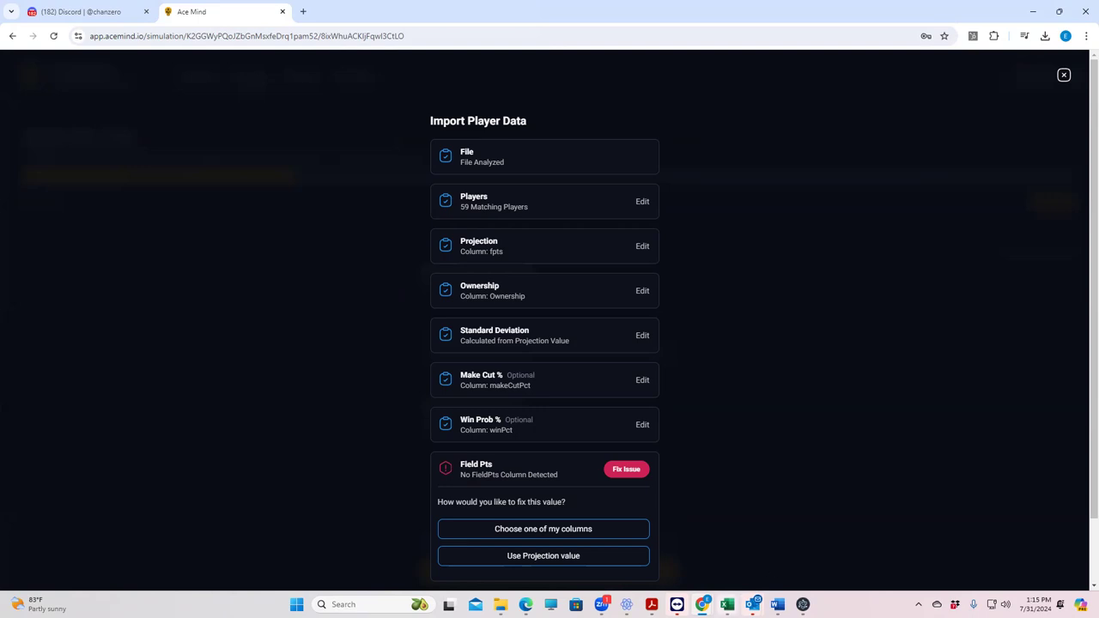
pyautogui.moveTo(727, 605)
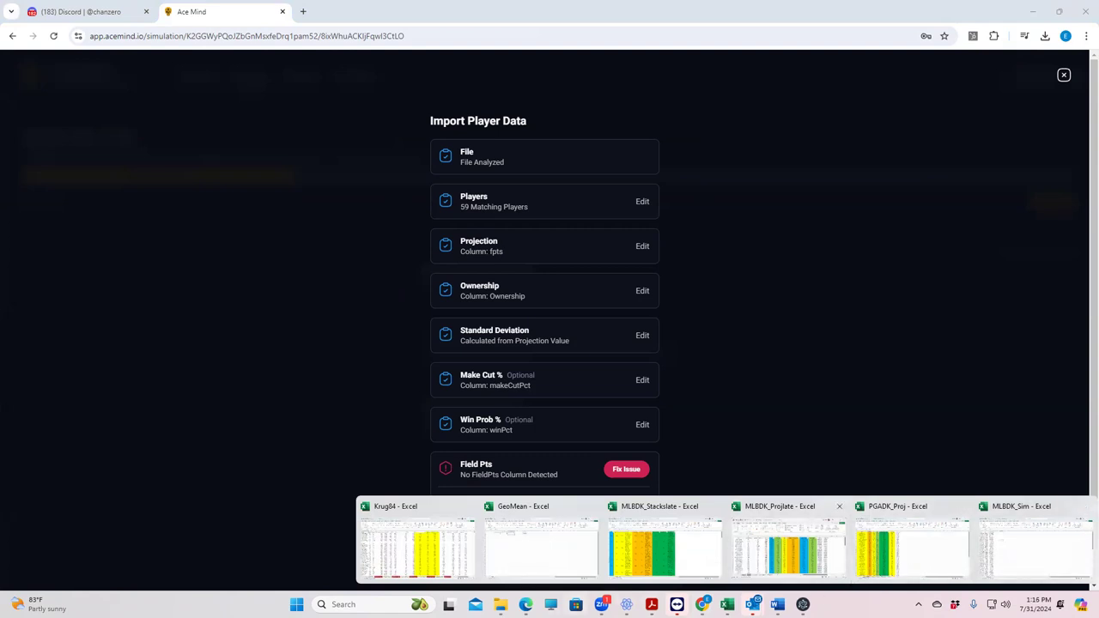
pyautogui.moveTo(502, 607)
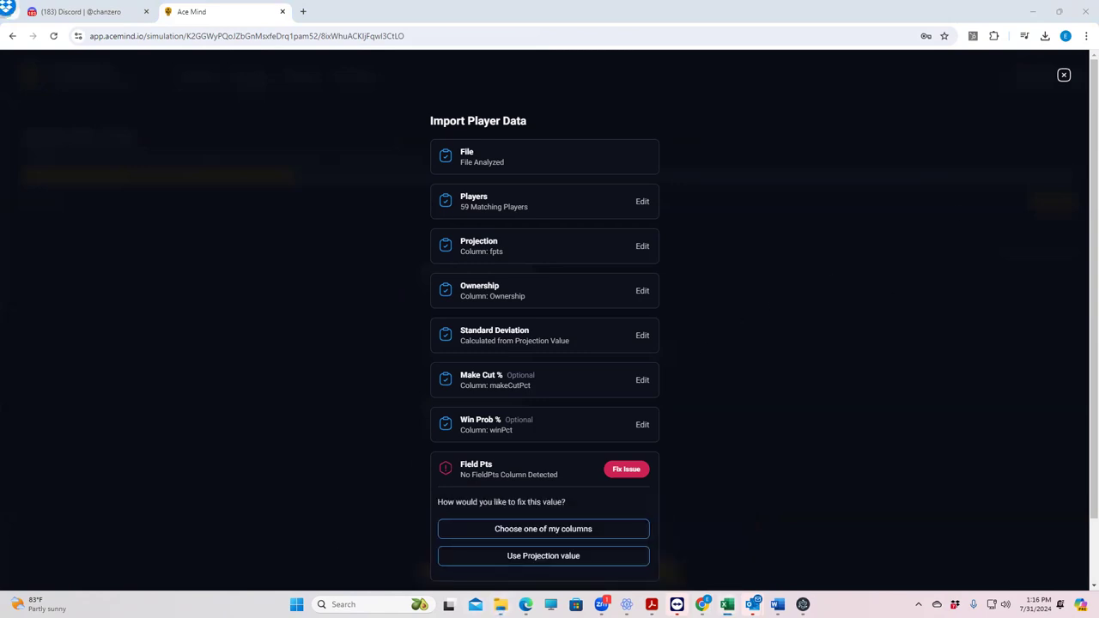
# Step: In the PGADK_Sim workbook, check the std in E2, Ownership in D4 and fpts in C4
pyautogui.click(728, 605)
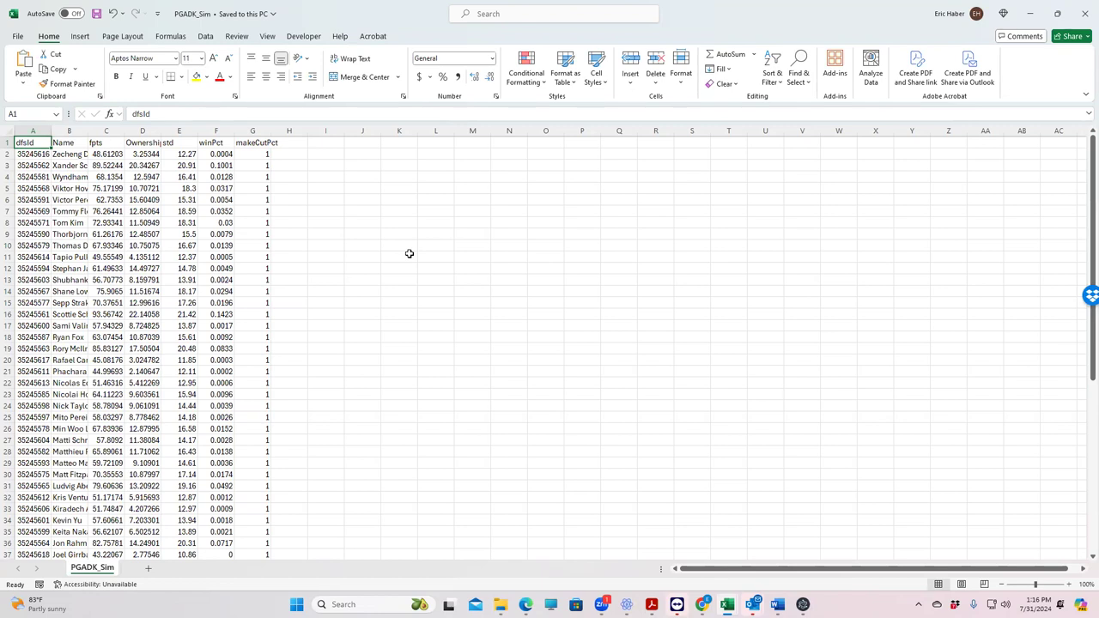
pyautogui.click(184, 156)
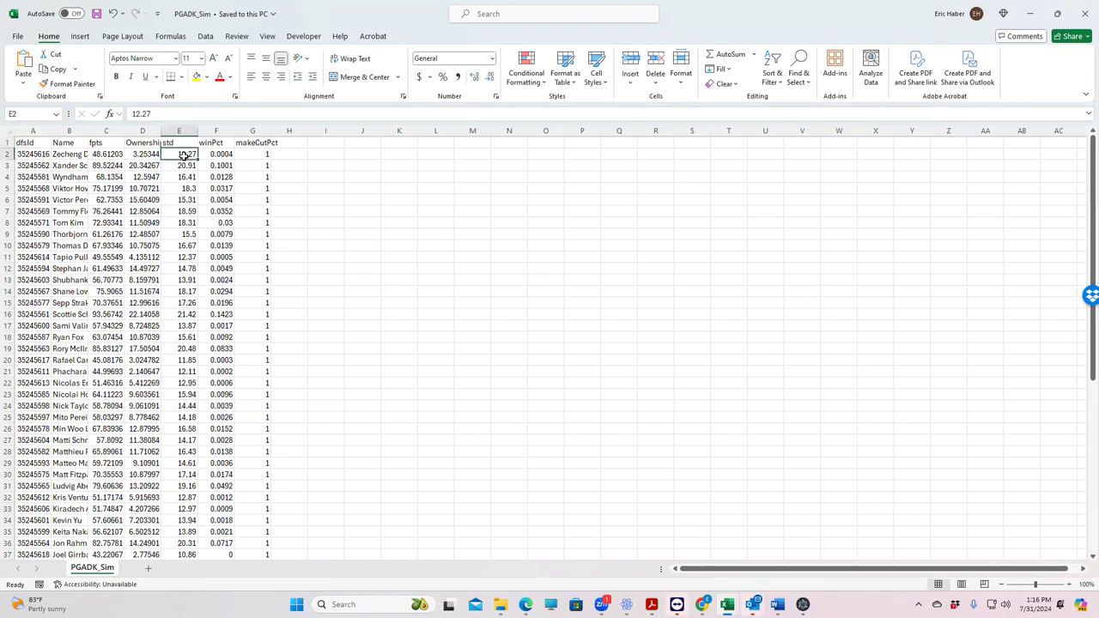
pyautogui.click(157, 179)
pyautogui.click(116, 173)
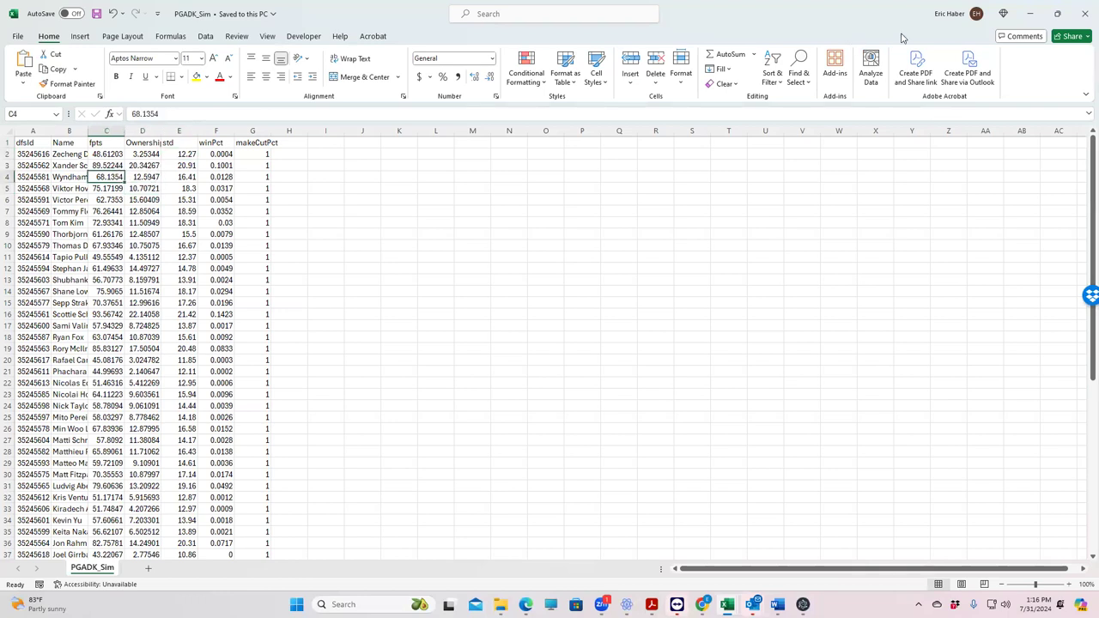
# Step: Minimize the three Excel workbooks to get back to AceMind
pyautogui.click(1033, 14)
pyautogui.click(1034, 14)
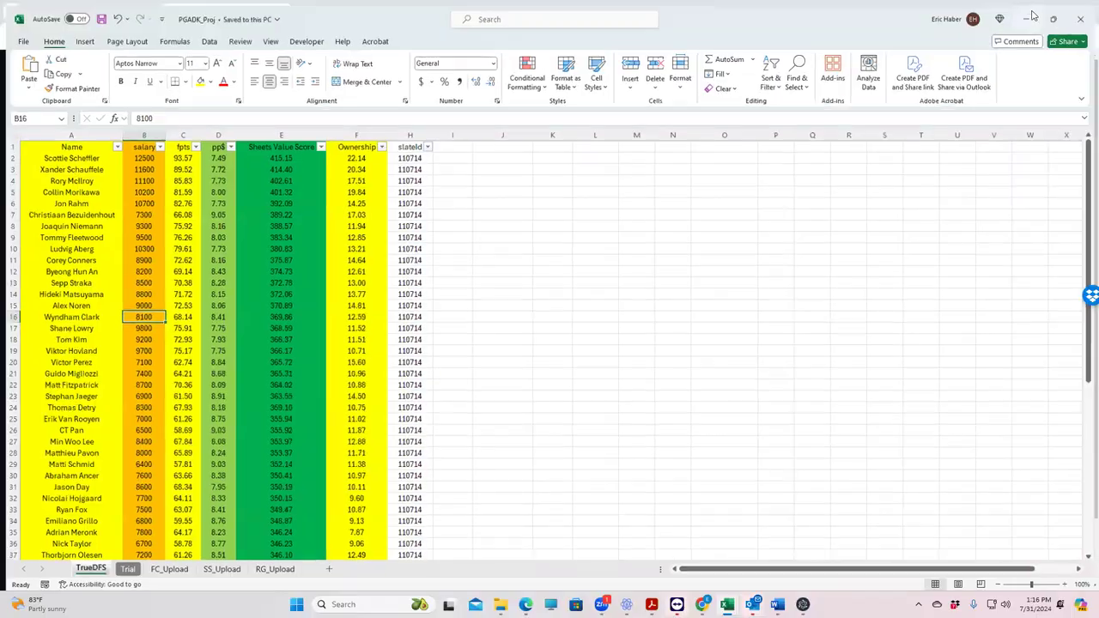
pyautogui.click(1034, 14)
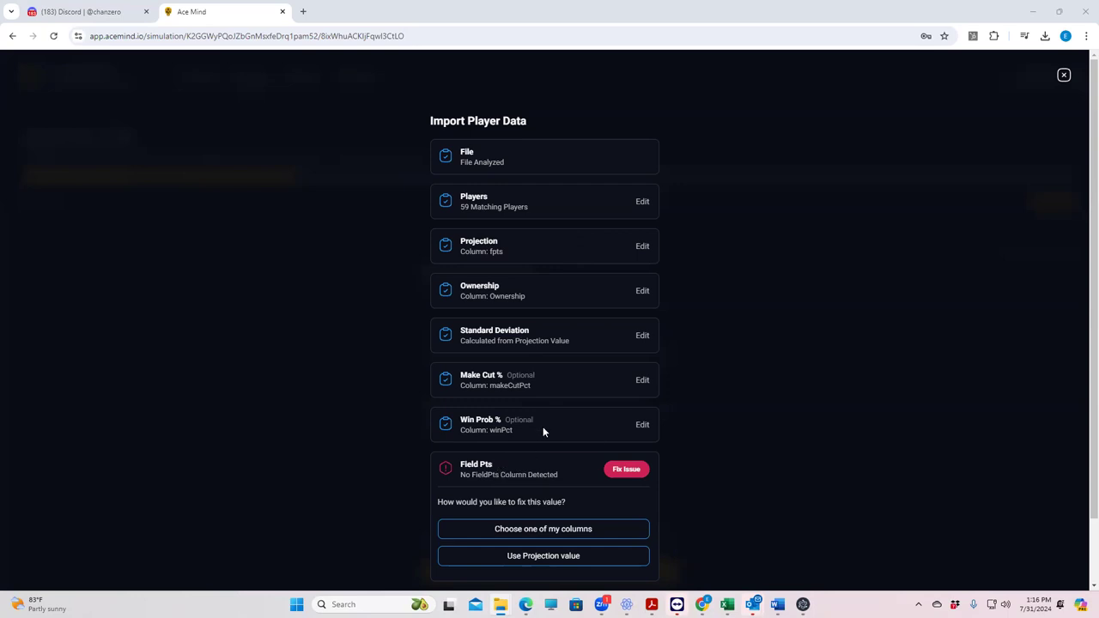
# Step: Use the projection value for Field Pts and import the 59 players' data
pyautogui.click(565, 562)
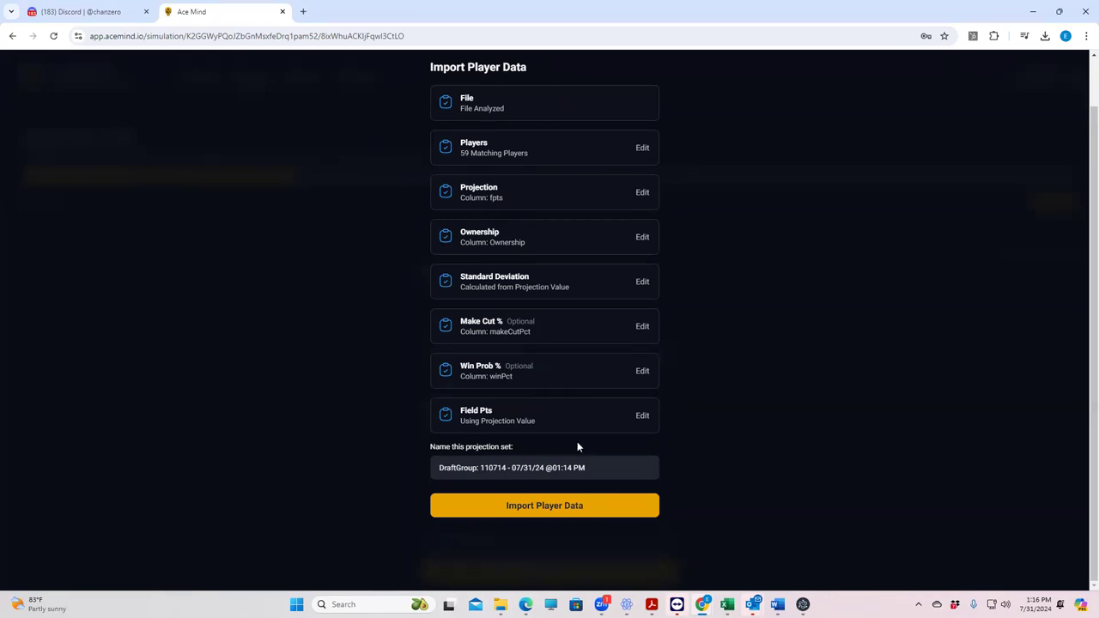
pyautogui.click(544, 503)
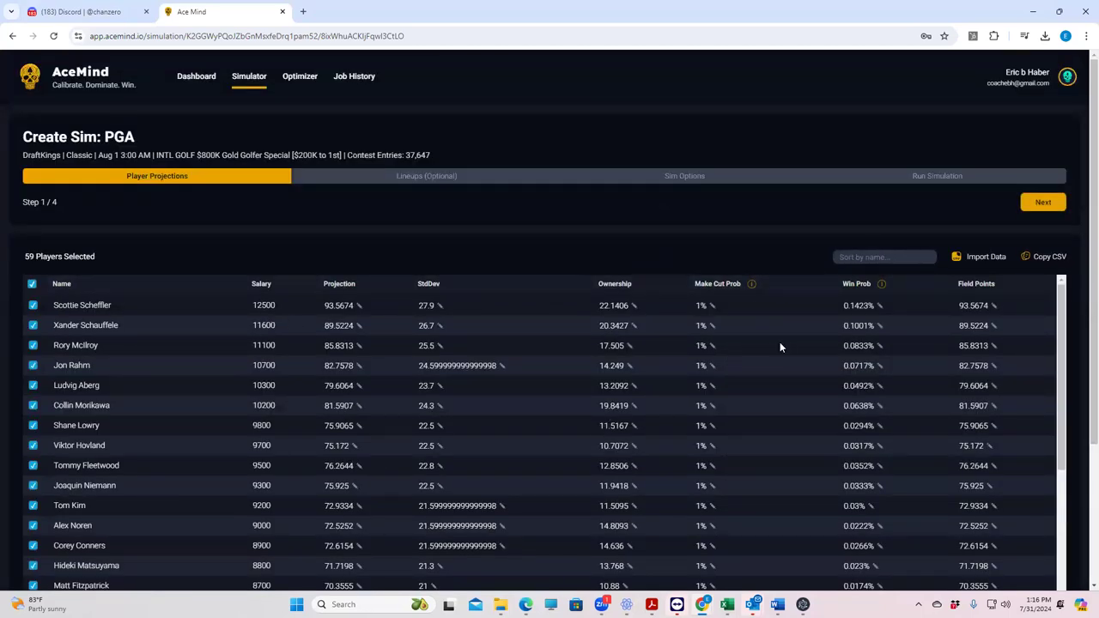
pyautogui.scroll(-4, 328, 425)
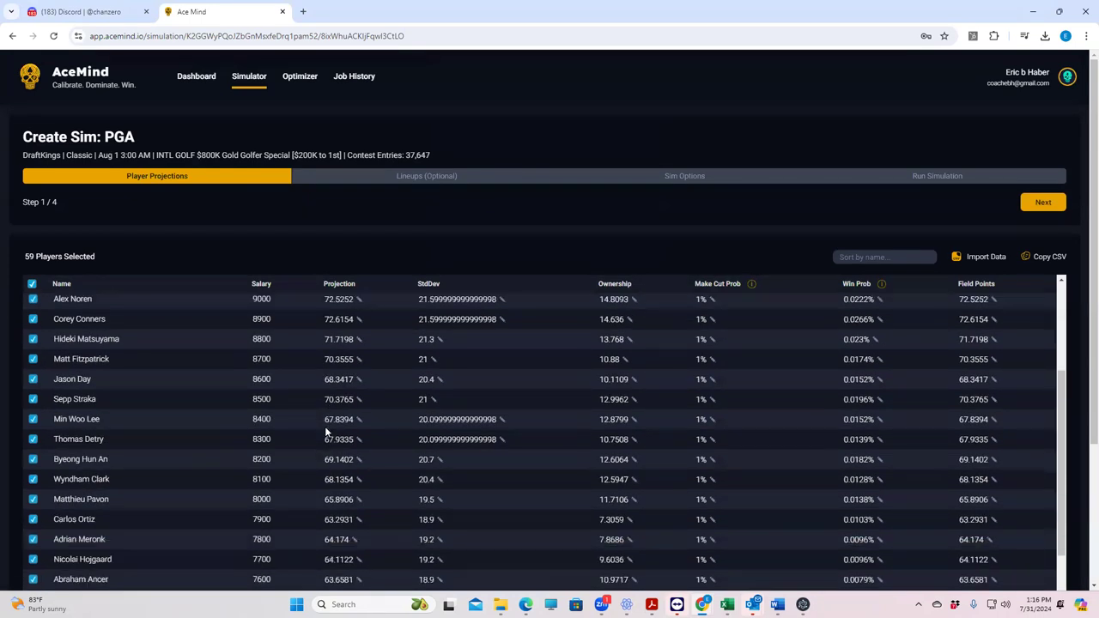
pyautogui.scroll(-10, 327, 428)
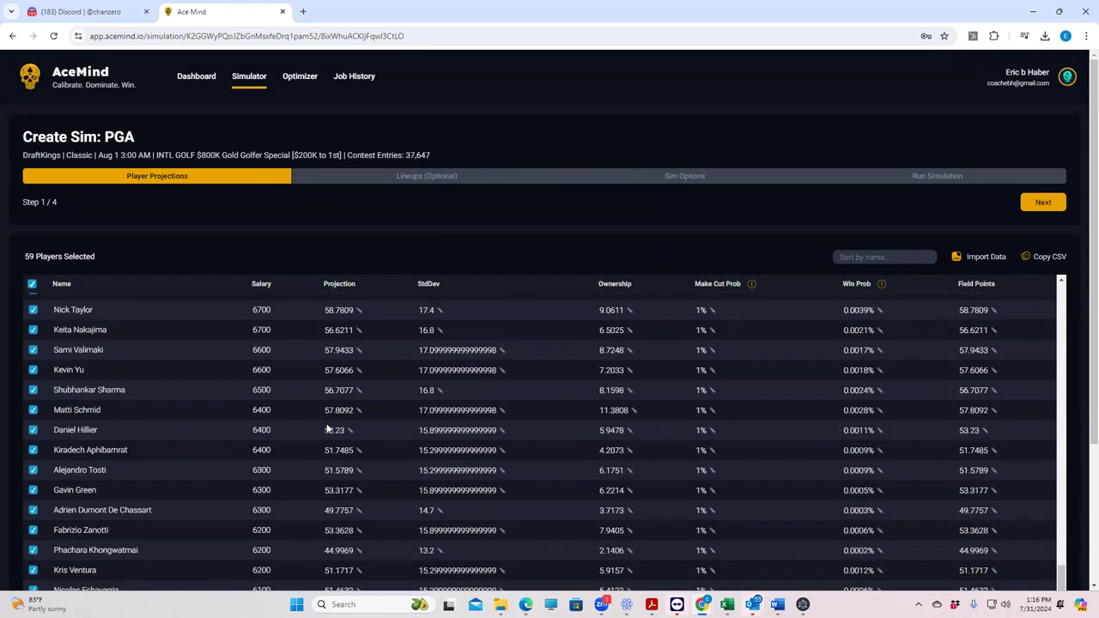
pyautogui.scroll(8, 327, 428)
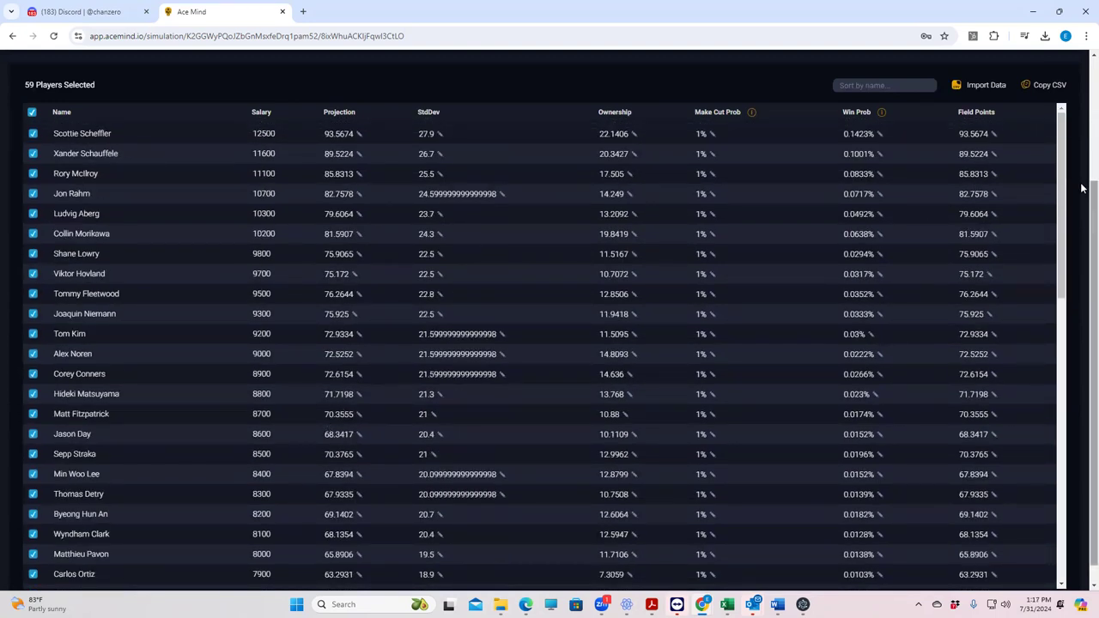
pyautogui.scroll(1, 1084, 187)
pyautogui.scroll(1, 1084, 155)
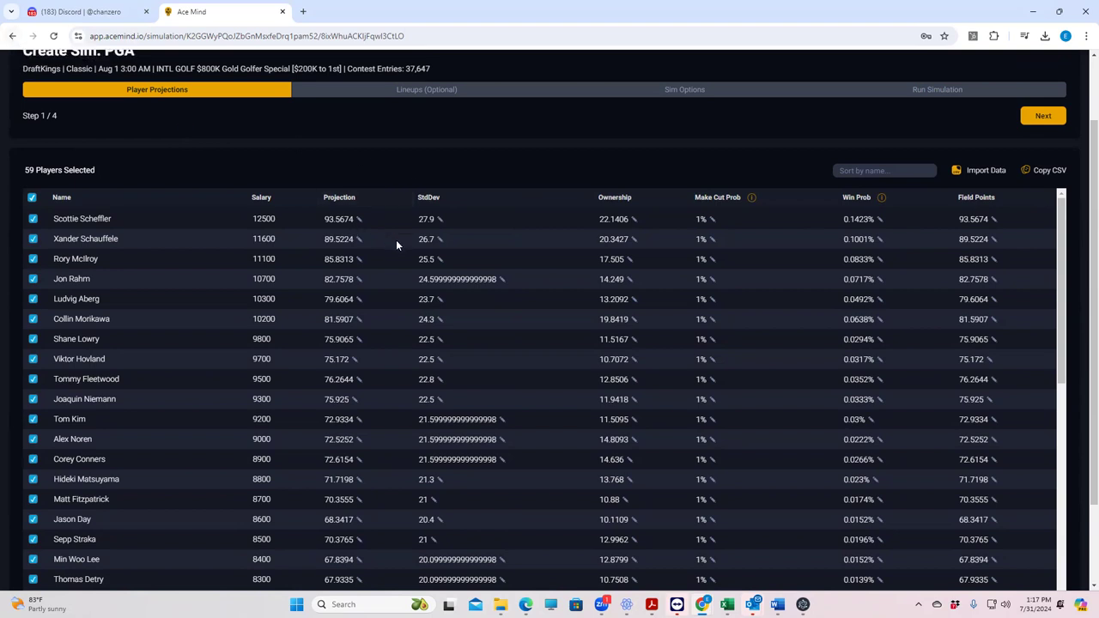
pyautogui.scroll(-3, 389, 258)
pyautogui.scroll(-5, 408, 348)
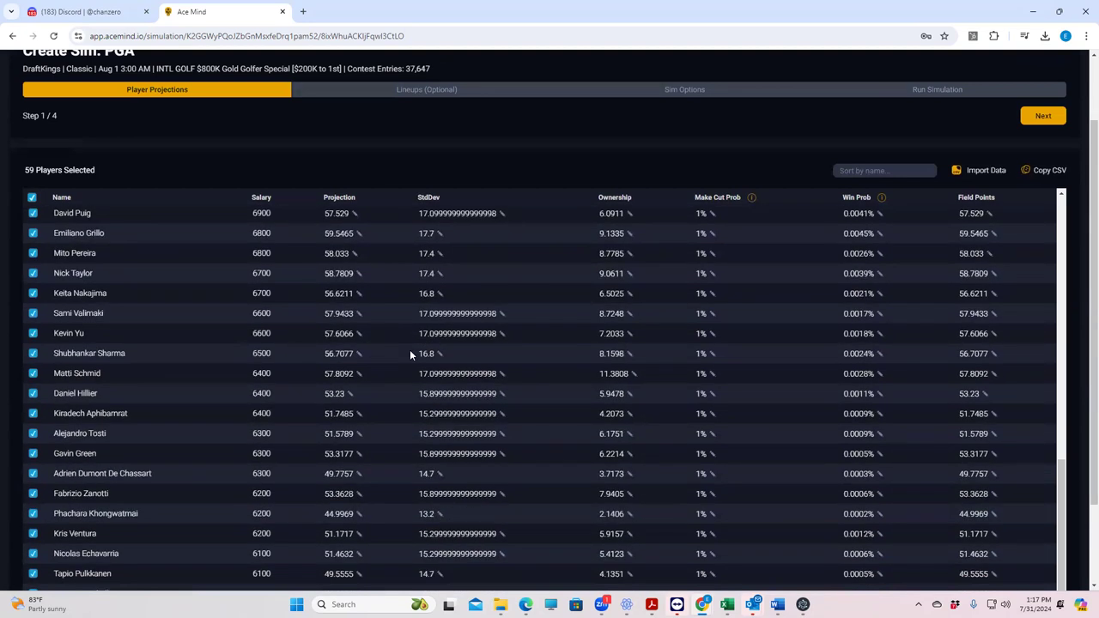
pyautogui.scroll(10, 410, 352)
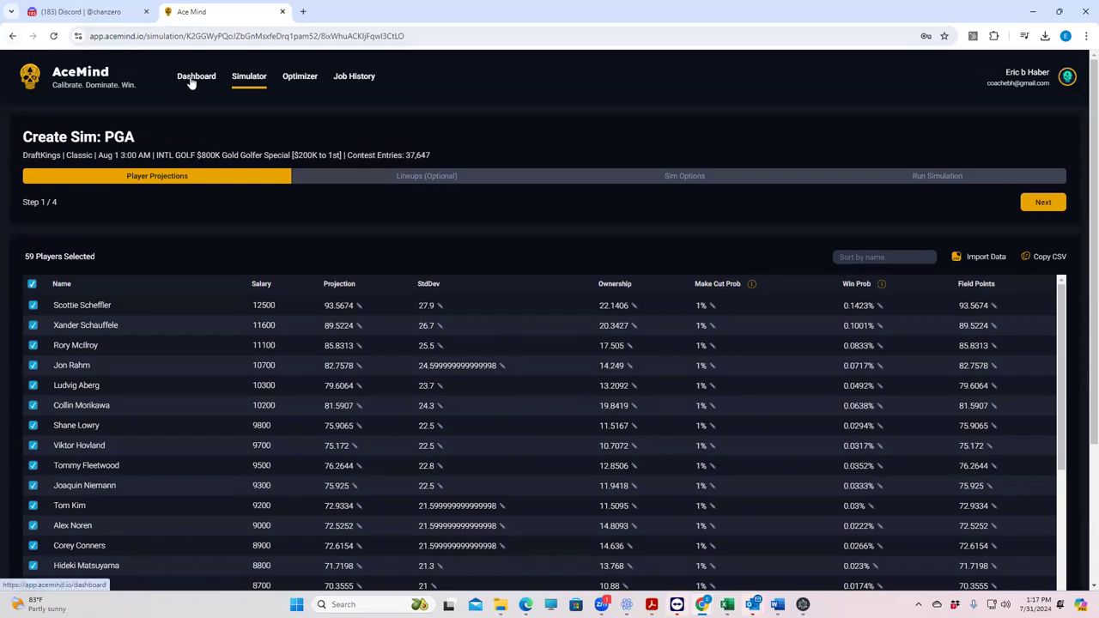
# Step: Go back to the dashboard and start another PGA simulation
pyautogui.click(12, 37)
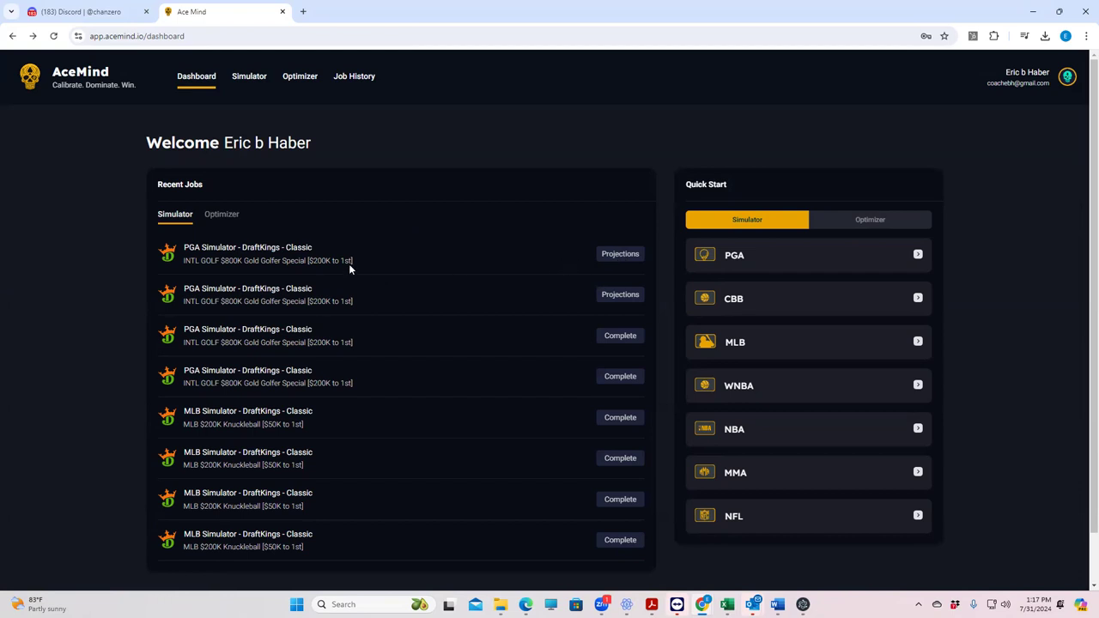
pyautogui.click(750, 263)
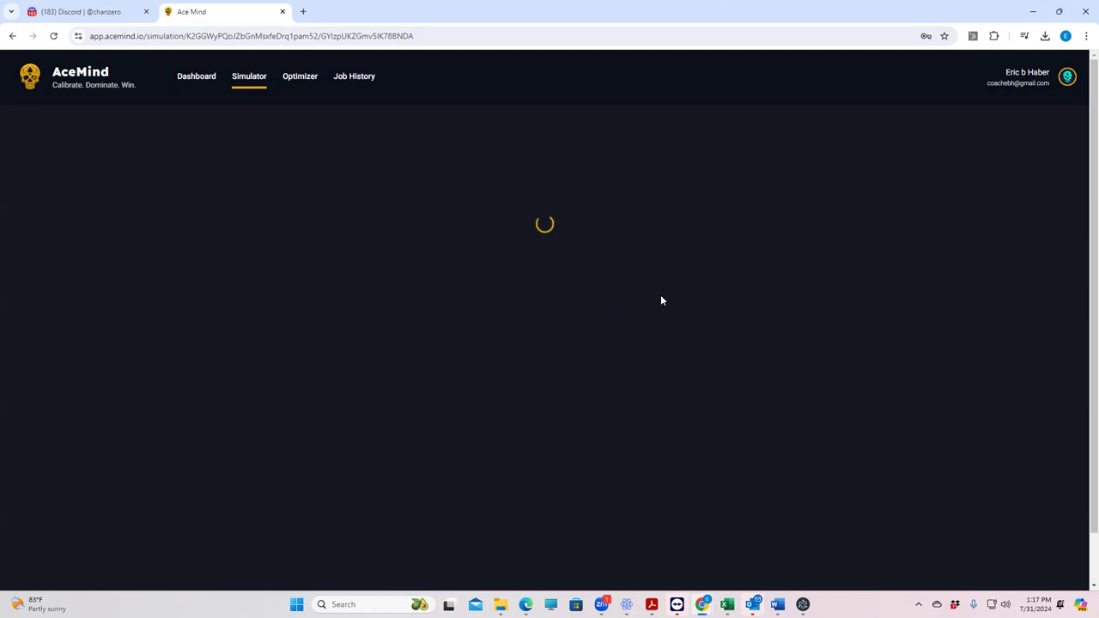
# Step: Reload the page, then create a Classic job for Aug 1 3:00 AM's INTL GOLF $800K Gold Golfer Special
pyautogui.click(393, 36)
pyautogui.press('Return')
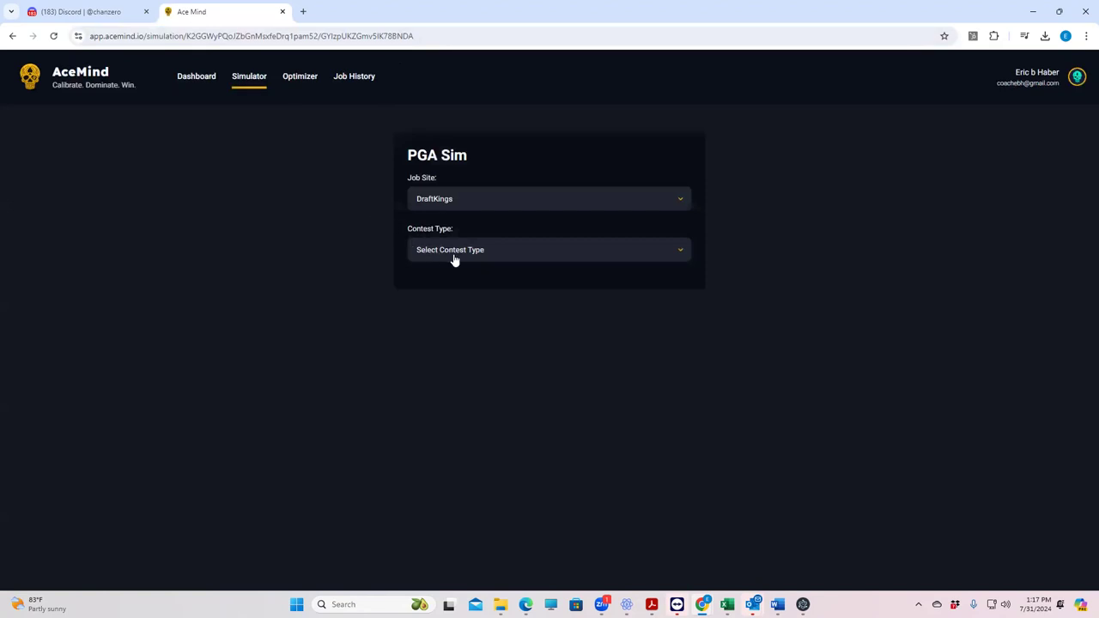
pyautogui.click(490, 249)
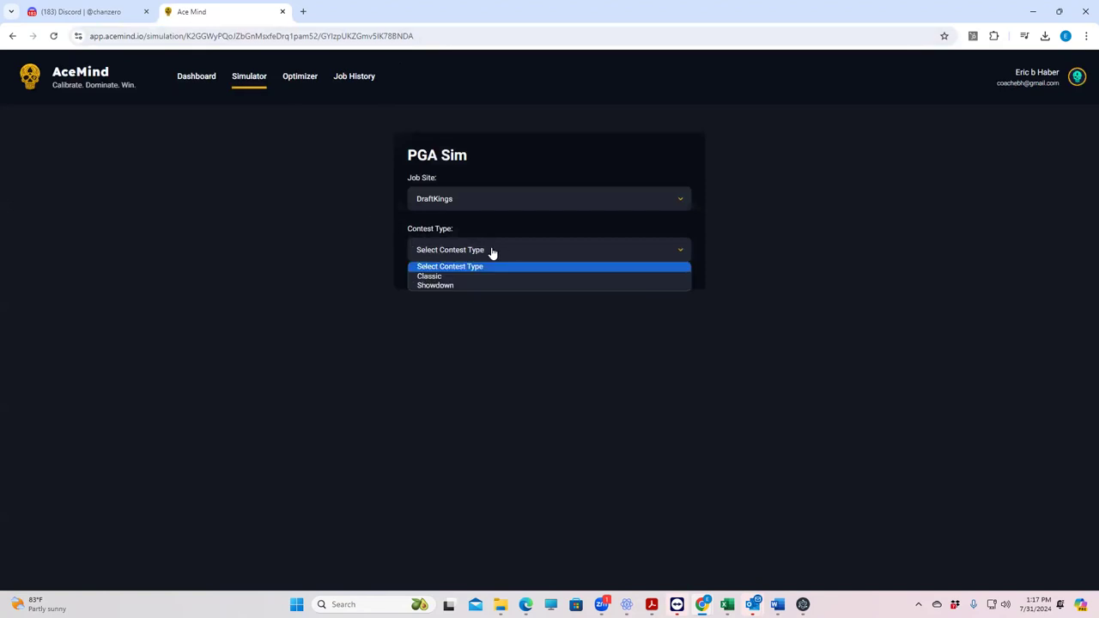
pyautogui.click(443, 278)
pyautogui.click(478, 302)
pyautogui.click(457, 328)
pyautogui.click(455, 351)
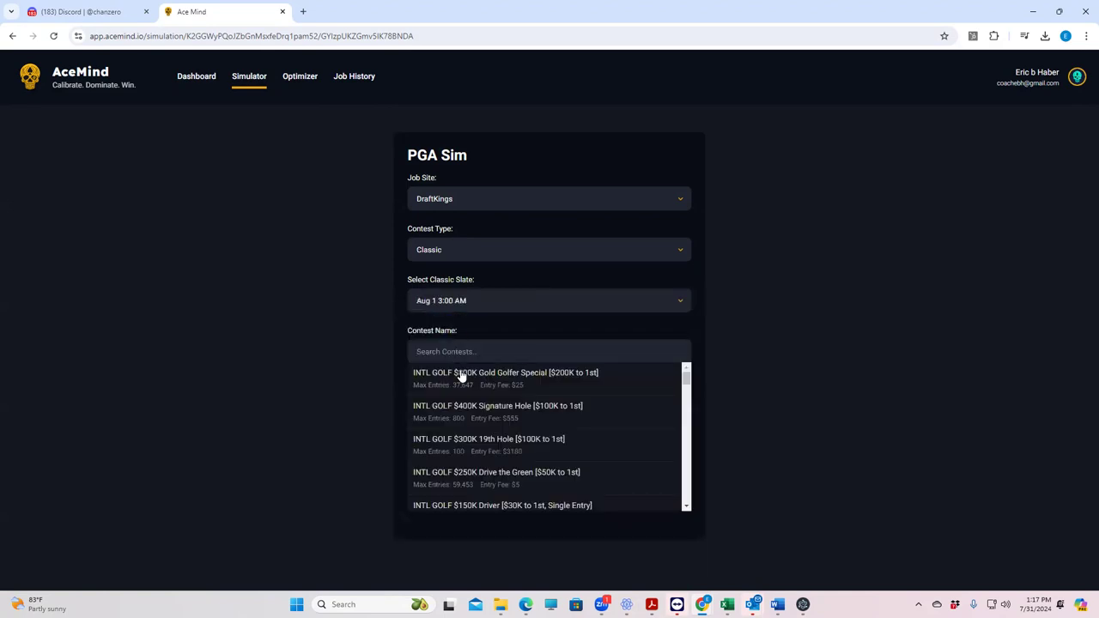
pyautogui.click(515, 380)
pyautogui.click(543, 393)
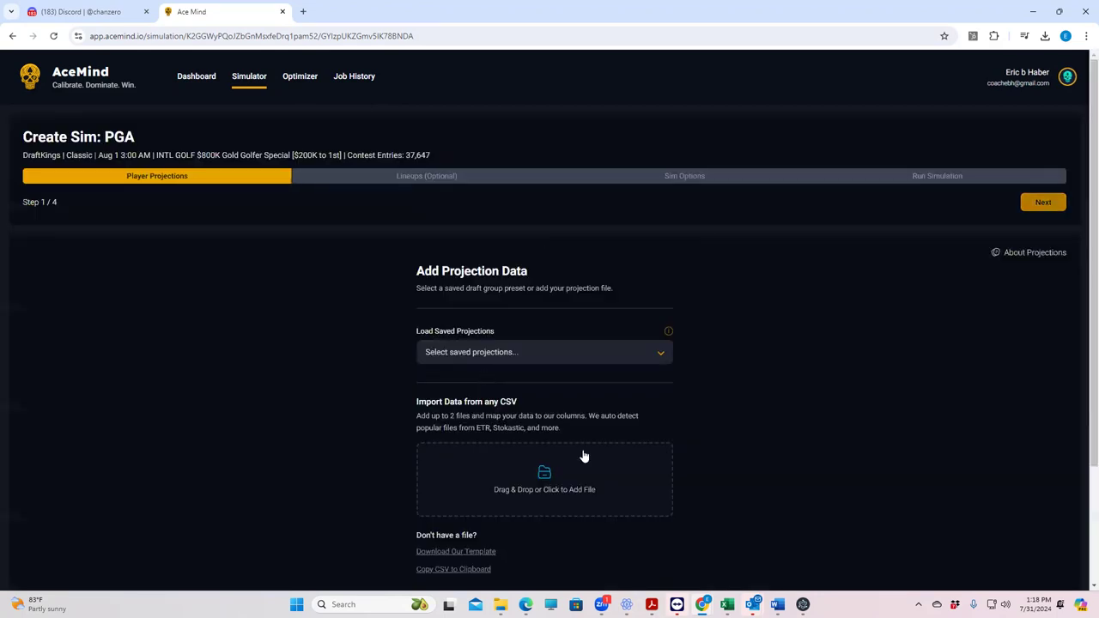
# Step: Attach PGADK_Sim.csv and import it as the new sim's projections file
pyautogui.click(555, 483)
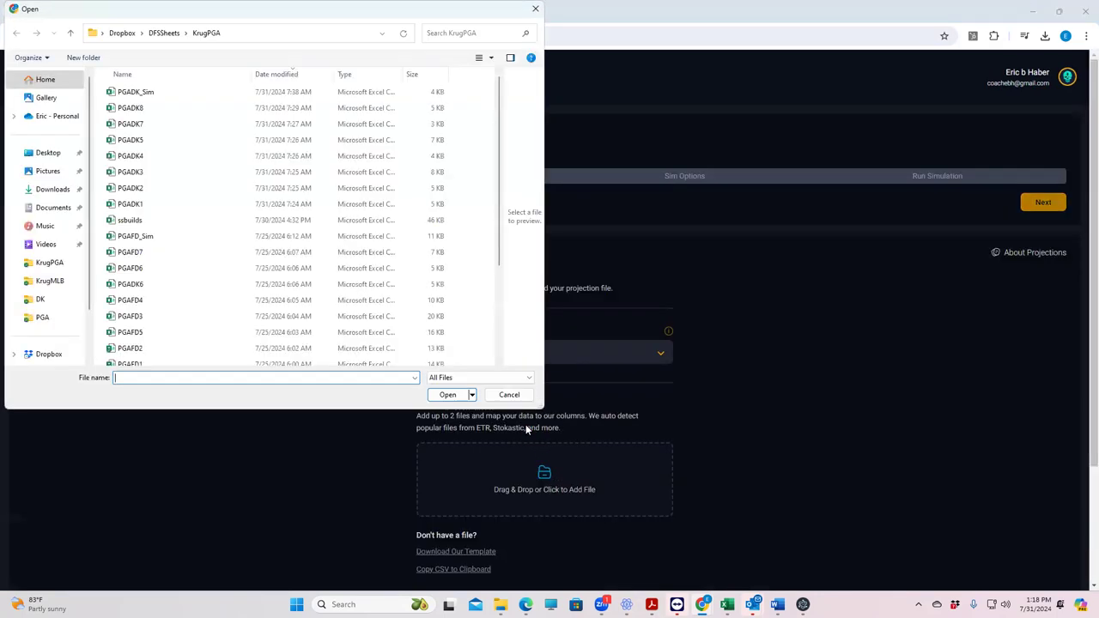
pyautogui.click(144, 96)
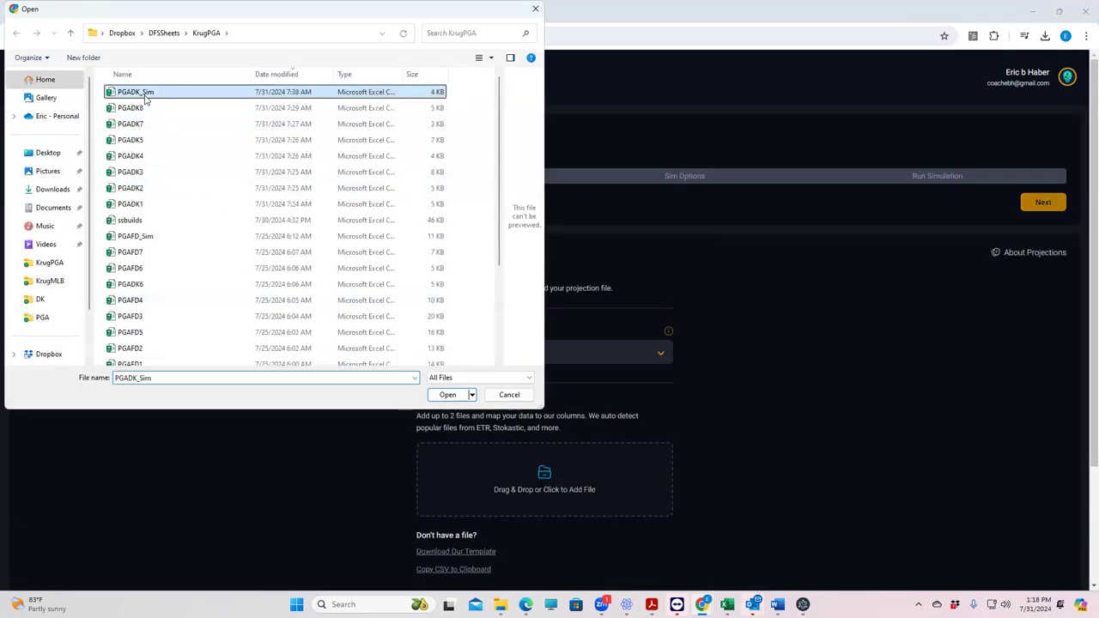
pyautogui.click(447, 394)
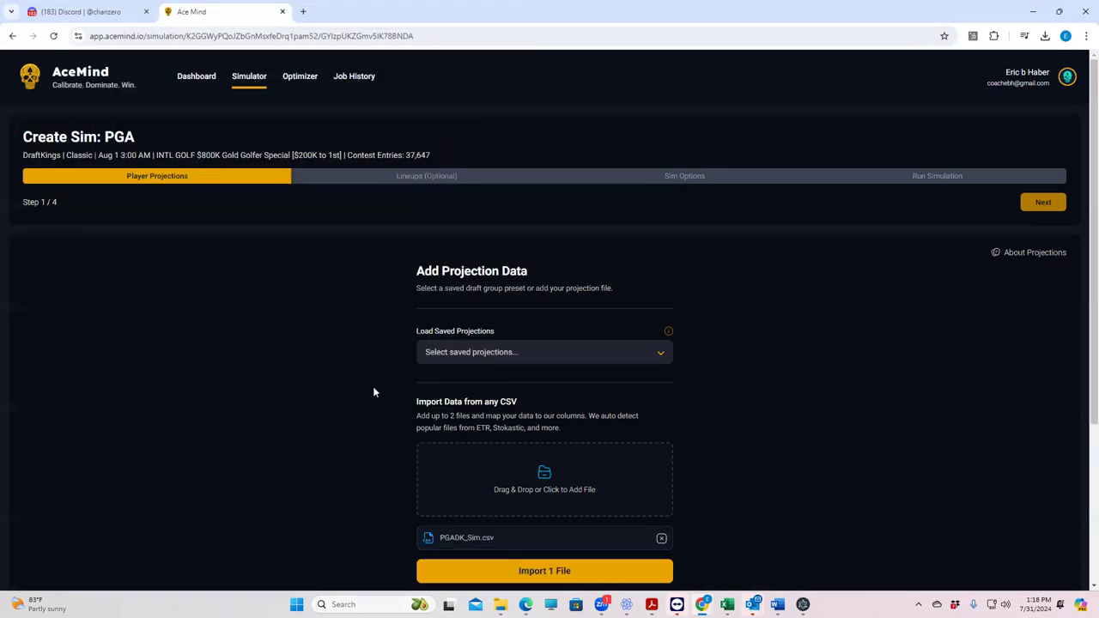
pyautogui.click(559, 571)
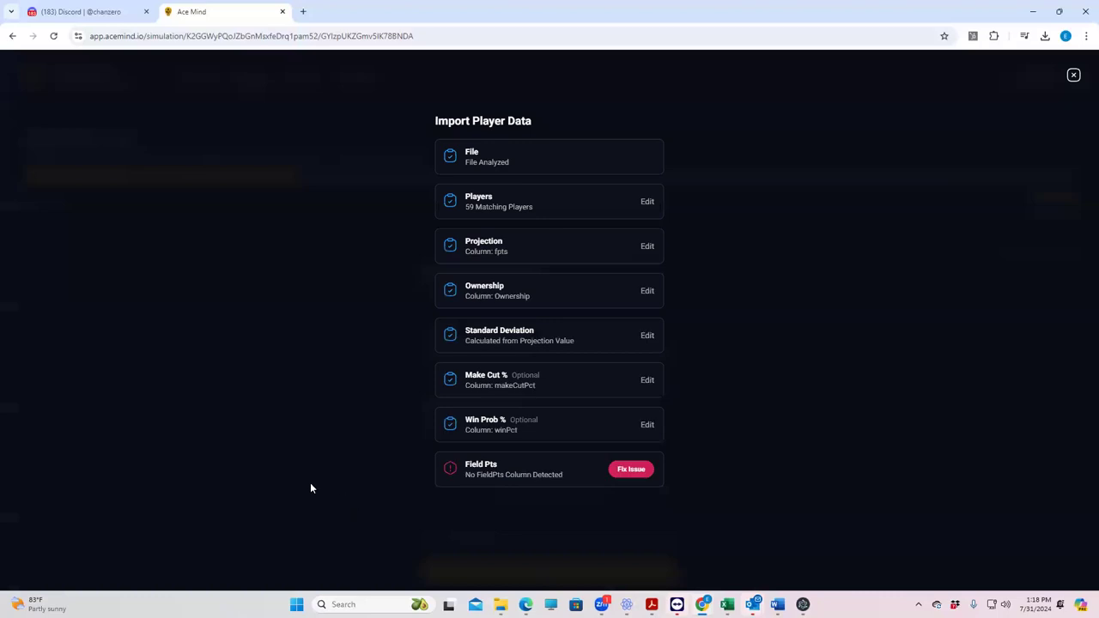
# Step: Fill Field Pts from the projection values and import the 59 players' data
pyautogui.click(636, 471)
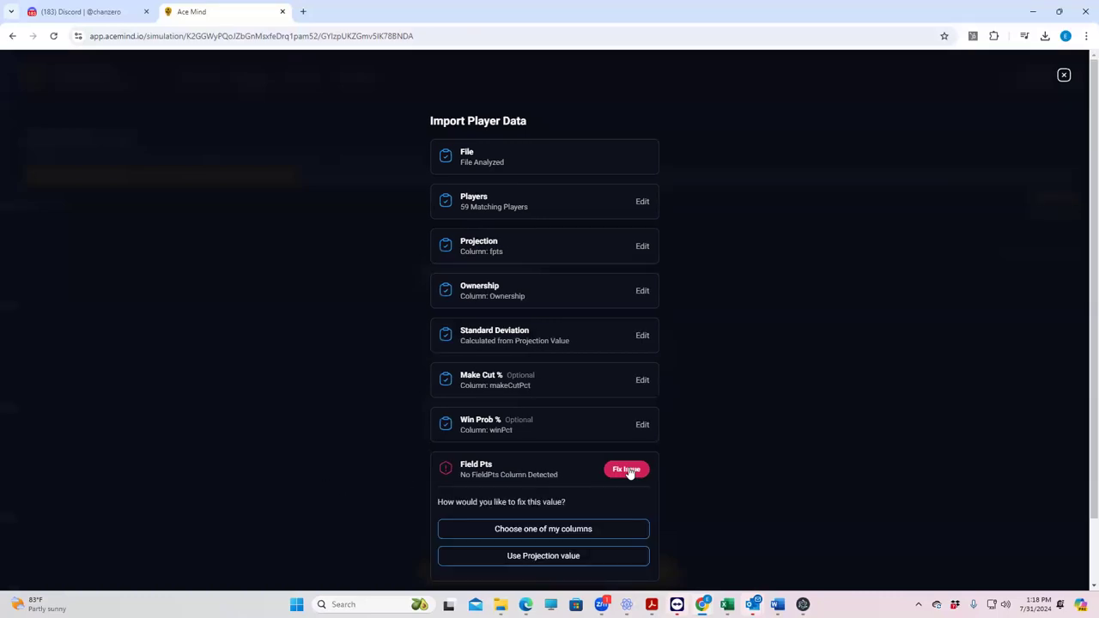
pyautogui.click(534, 557)
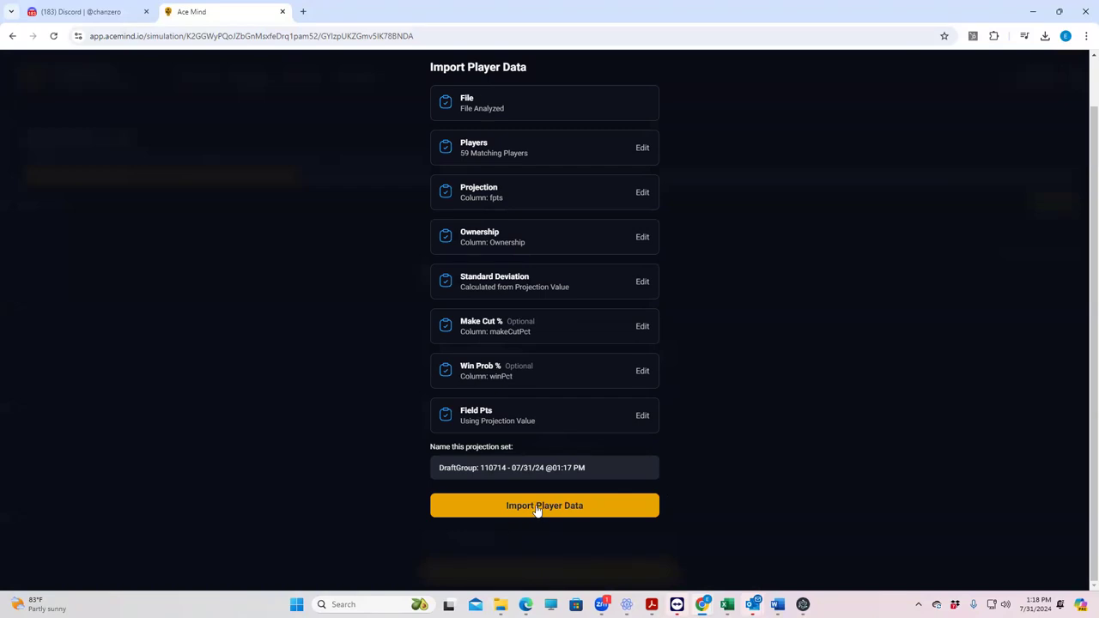
pyautogui.click(537, 509)
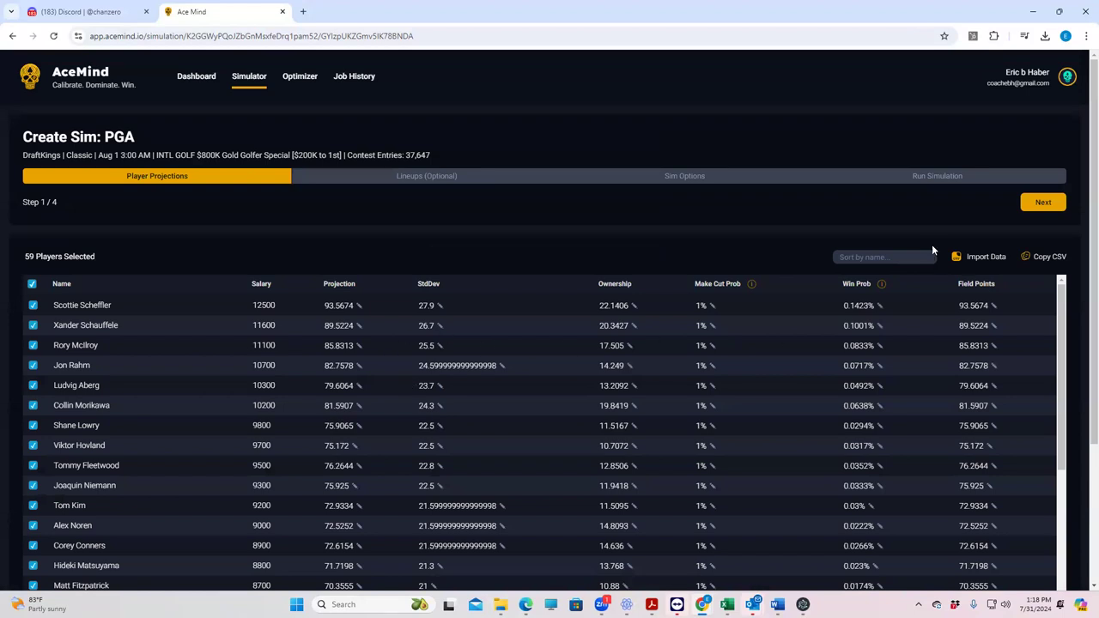
# Step: Check C.T. Pan at the bottom of the projections list, bringing the sim to 60 selected players
pyautogui.scroll(-8, 490, 397)
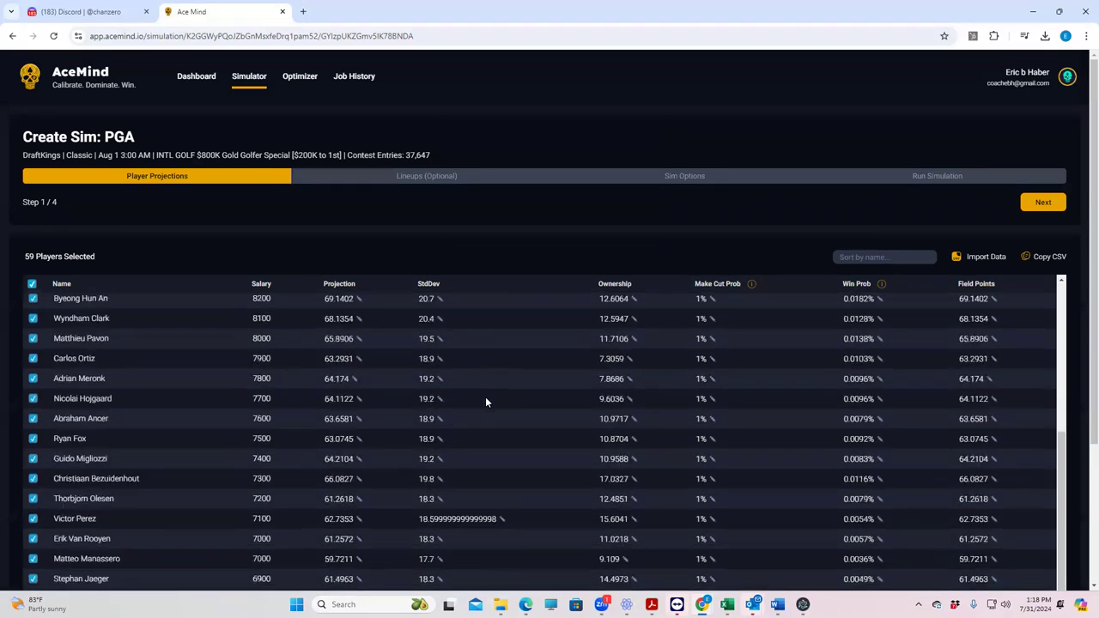
pyautogui.scroll(-3, 485, 397)
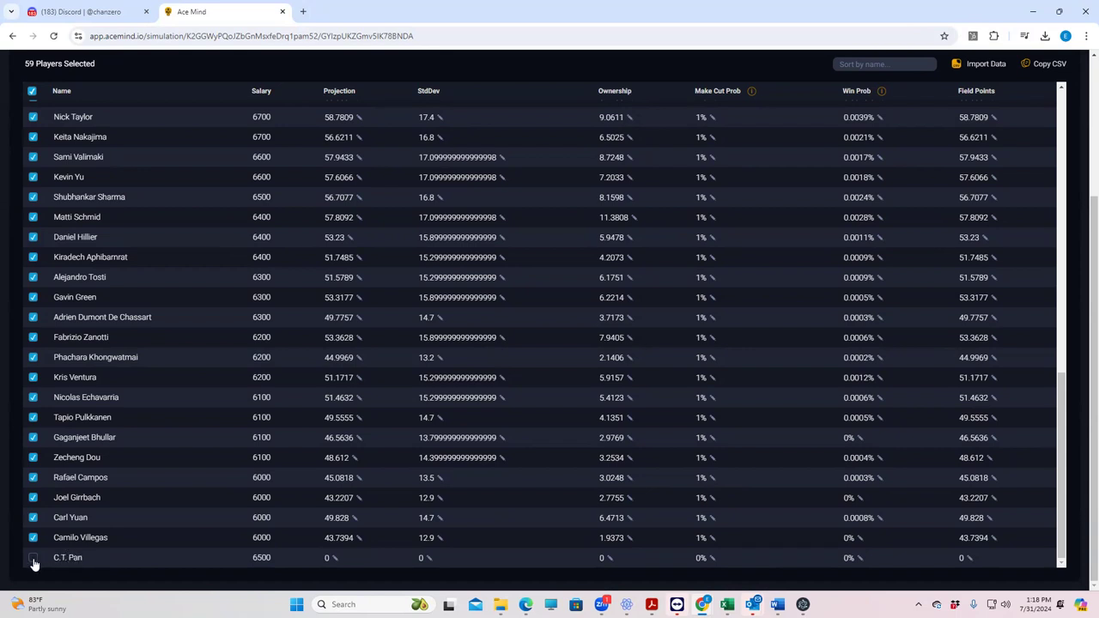
pyautogui.click(34, 561)
pyautogui.moveTo(727, 605)
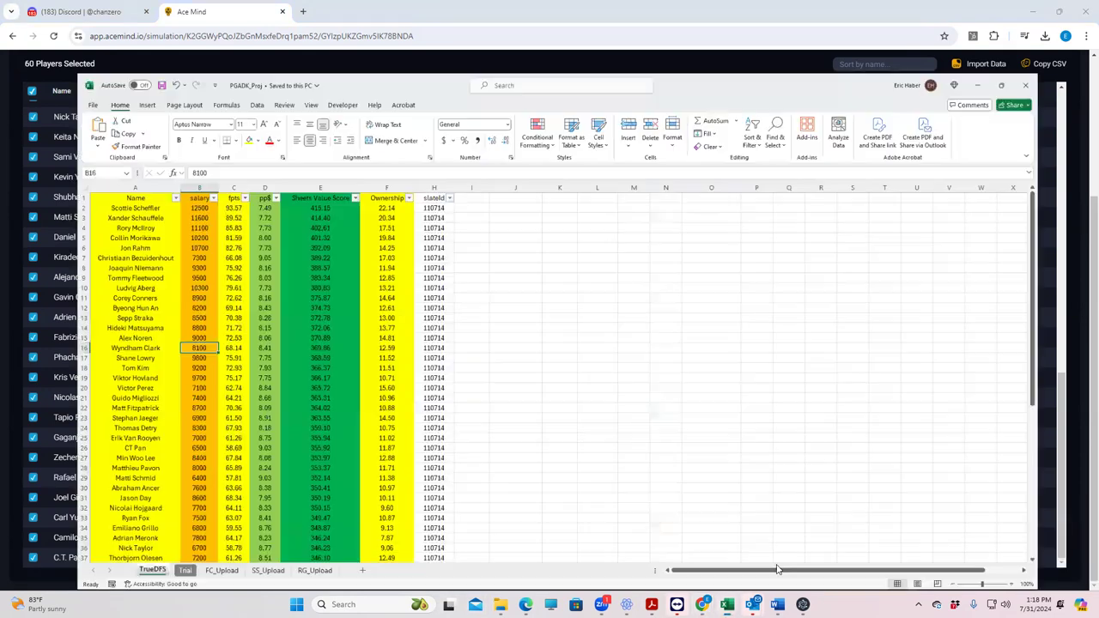
pyautogui.click(775, 567)
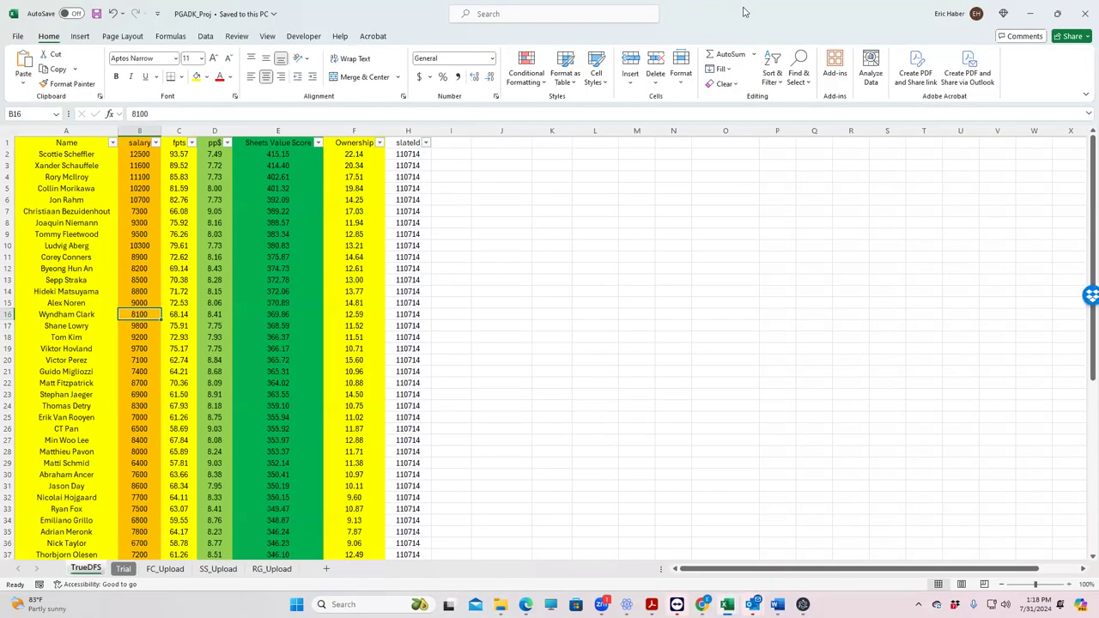
pyautogui.hotkey('alt', 'Tab')
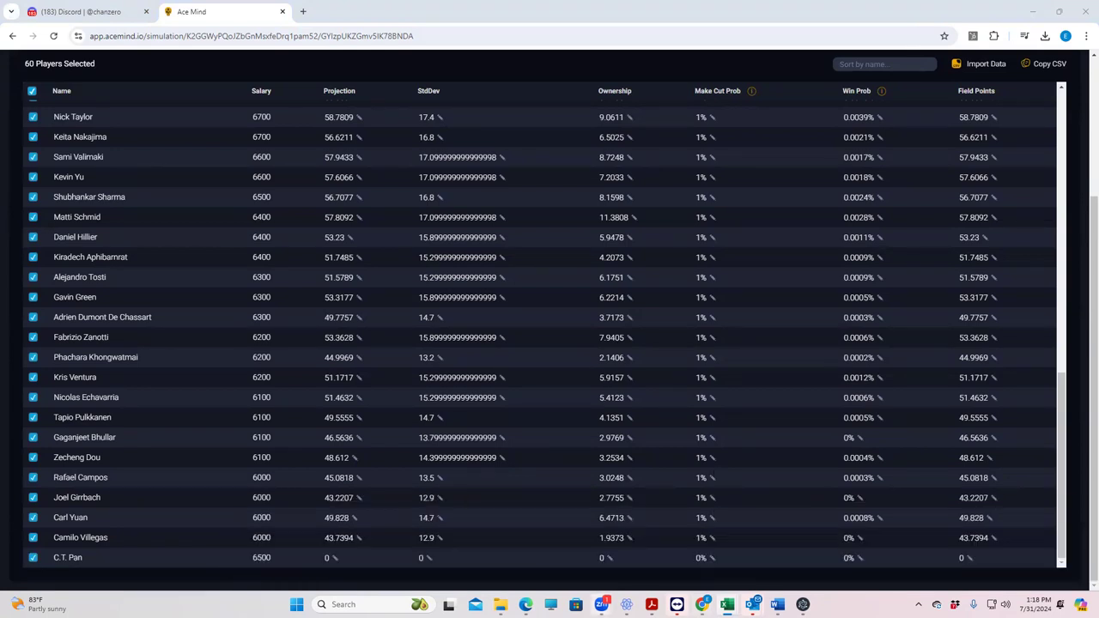
pyautogui.moveTo(727, 605)
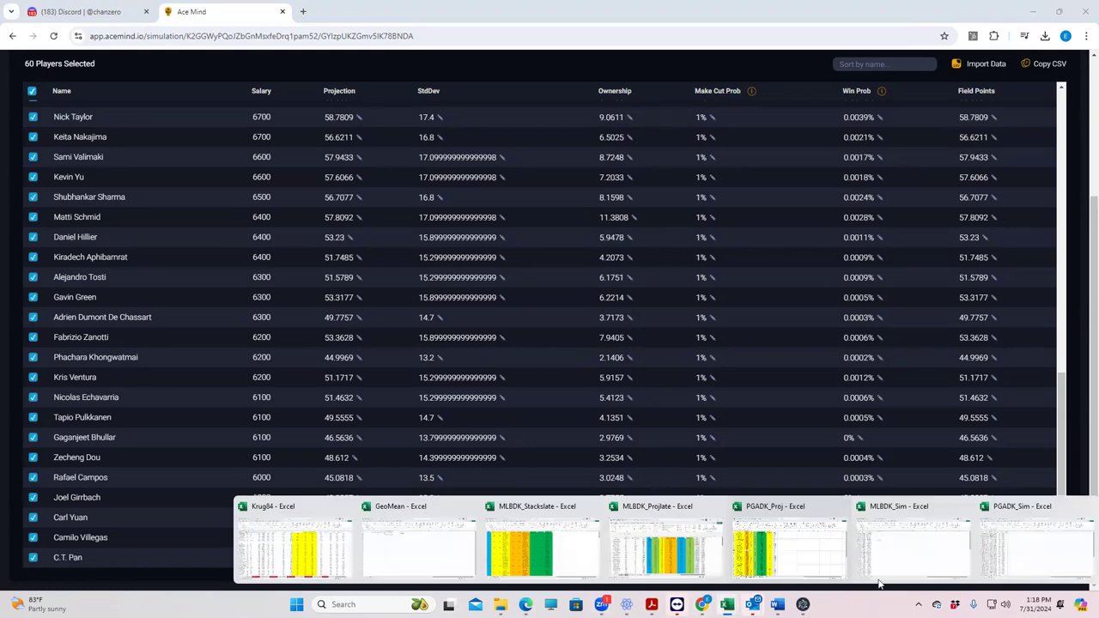
pyautogui.click(930, 546)
pyautogui.click(1033, 11)
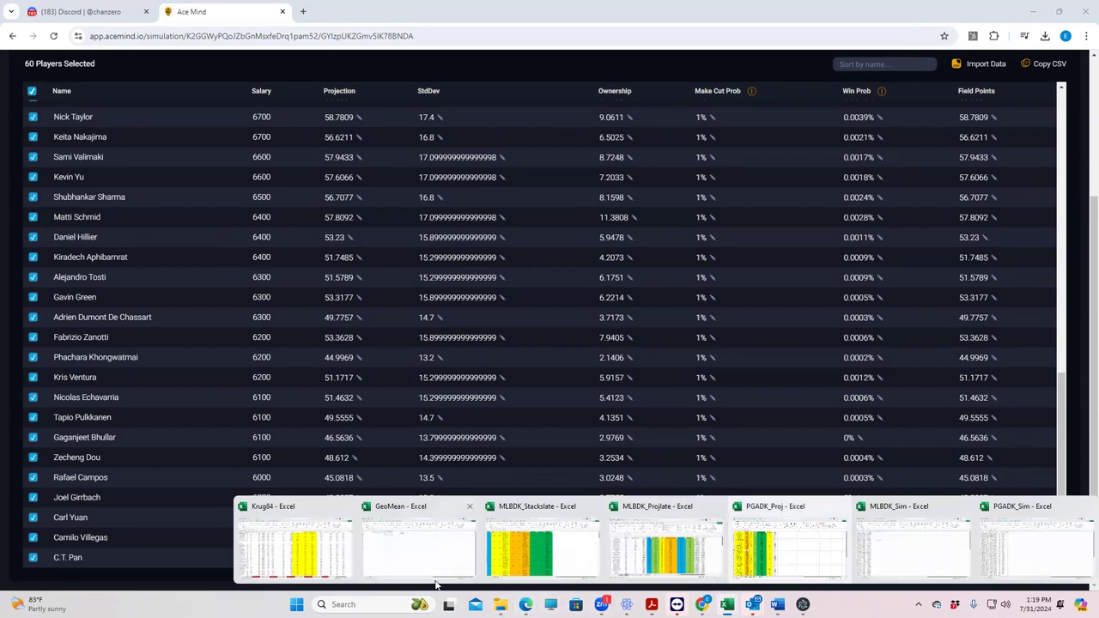
pyautogui.click(1007, 548)
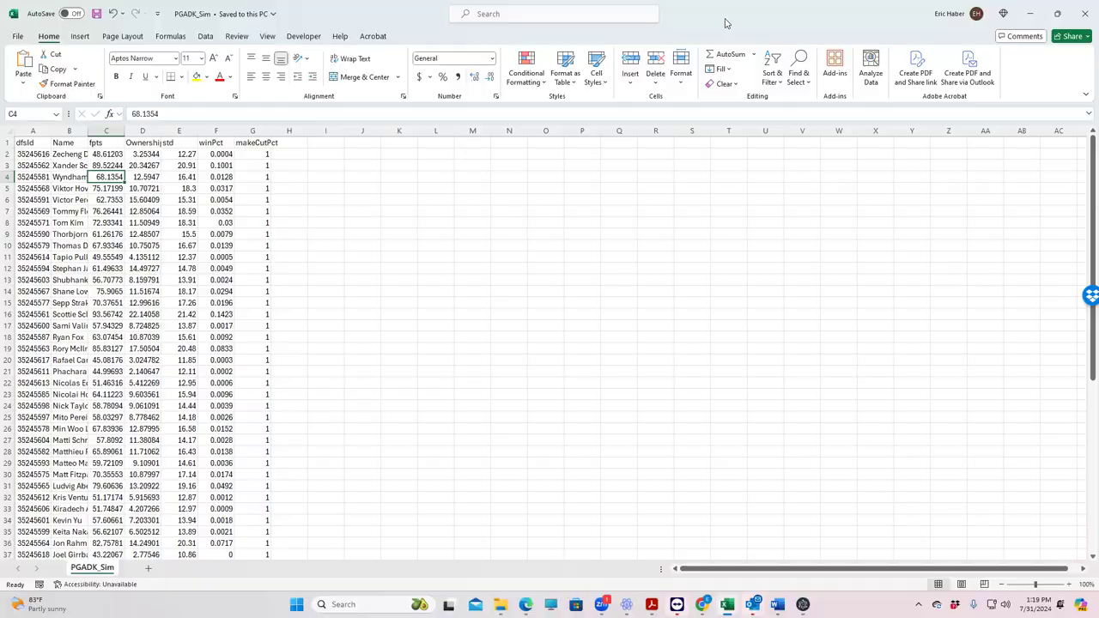
pyautogui.hotkey('alt', 'Tab')
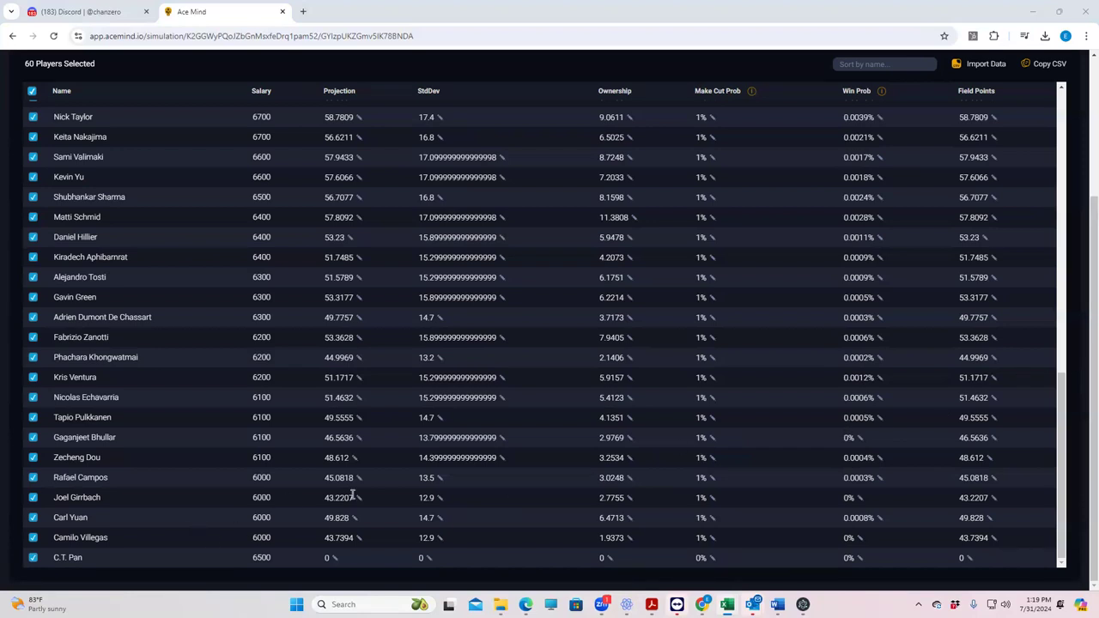
# Step: Enter C.T. Pan's projection as 58 and standard deviation as 14.5
pyautogui.click(323, 559)
pyautogui.write('58')
pyautogui.click(423, 559)
pyautogui.click(422, 560)
pyautogui.write('14.5')
pyautogui.press('Return')
# Step: Set C.T. Pan's ownership to 11.9 and make-cut probability to 1%
pyautogui.click(613, 560)
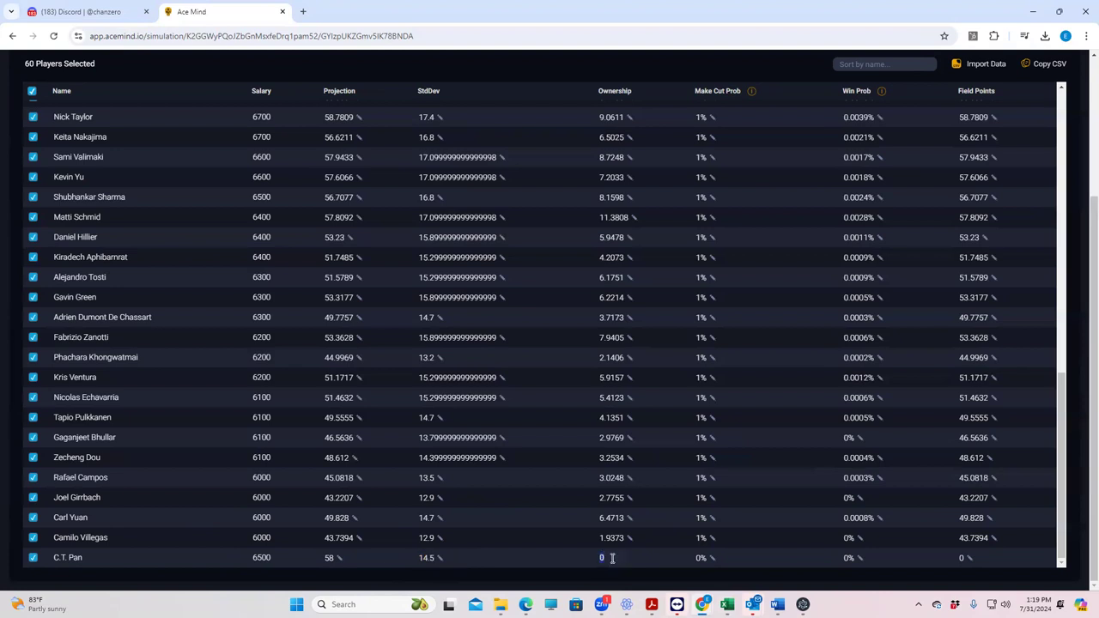
pyautogui.write('11.9')
pyautogui.press('Return')
pyautogui.click(703, 559)
pyautogui.write('1')
pyautogui.press('Return')
pyautogui.click(728, 605)
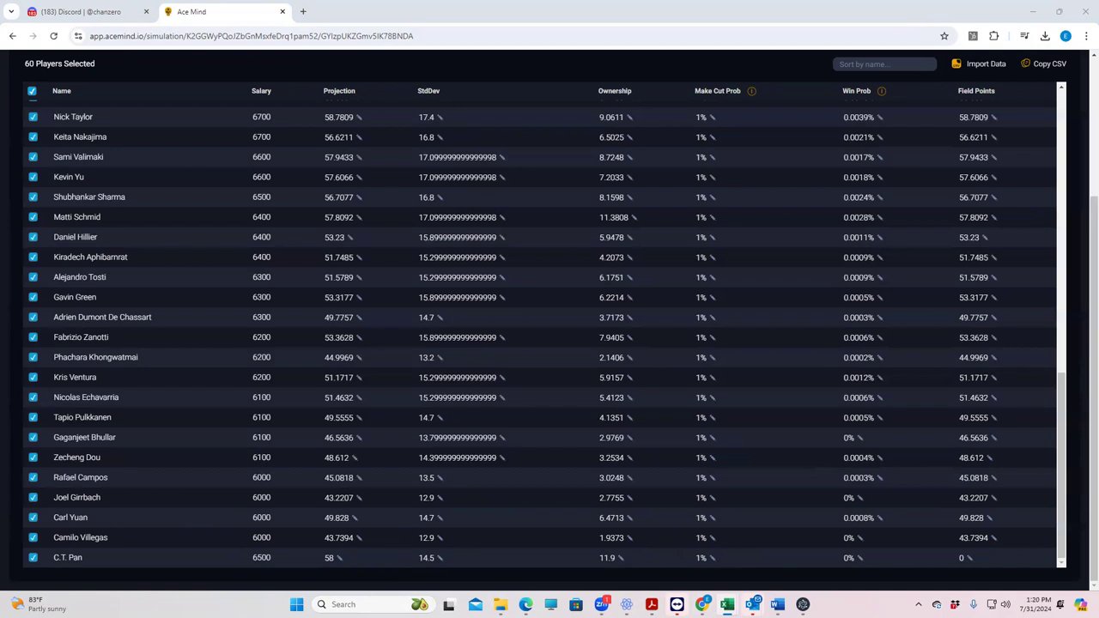
# Step: Enter C.T. Pan's Win Prob as 0.0039 and Field Points as 58
pyautogui.click(862, 558)
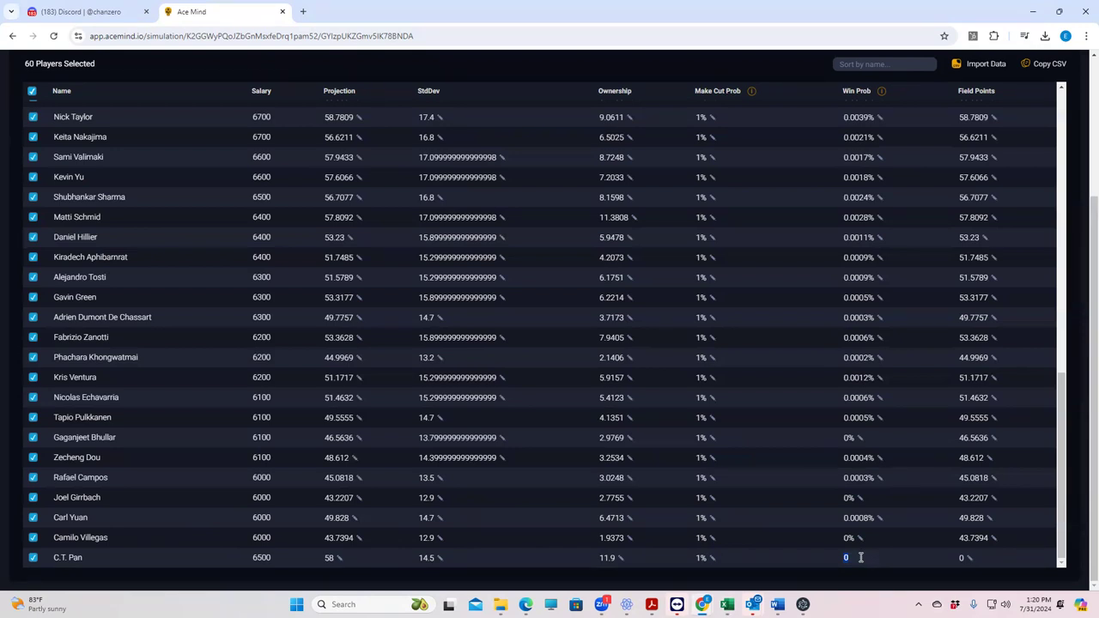
pyautogui.write('0.0039')
pyautogui.press('Return')
pyautogui.click(971, 560)
pyautogui.write('58')
pyautogui.press('Return')
pyautogui.scroll(9, 746, 415)
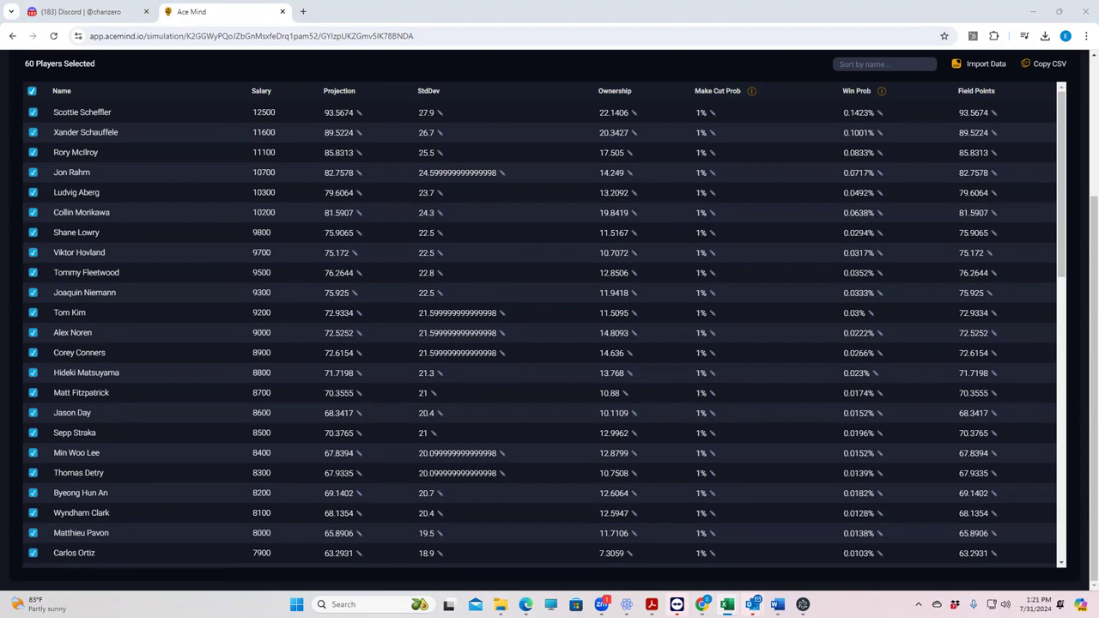
pyautogui.scroll(3, 456, 263)
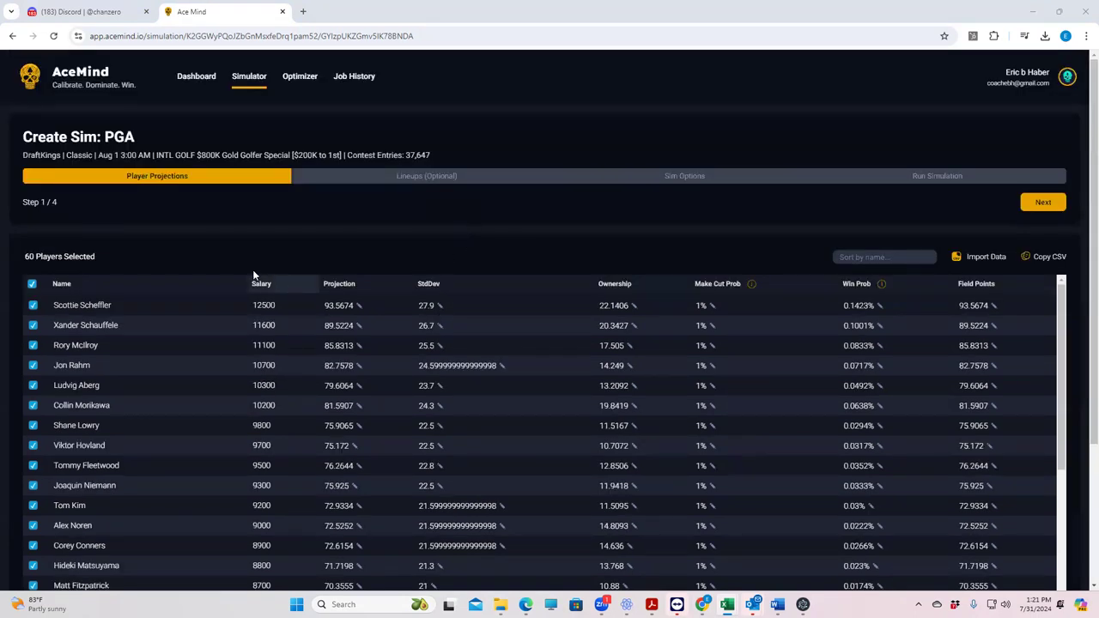
# Step: Navigate back past the earlier simulation page to the Dashboard, then forward again
pyautogui.click(12, 36)
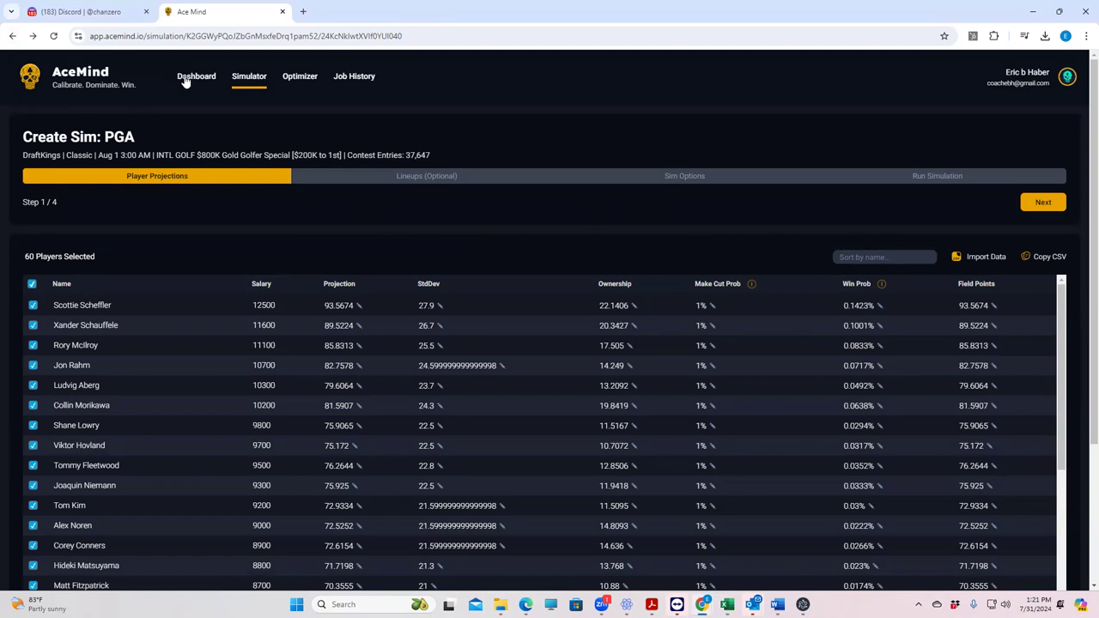
pyautogui.click(12, 38)
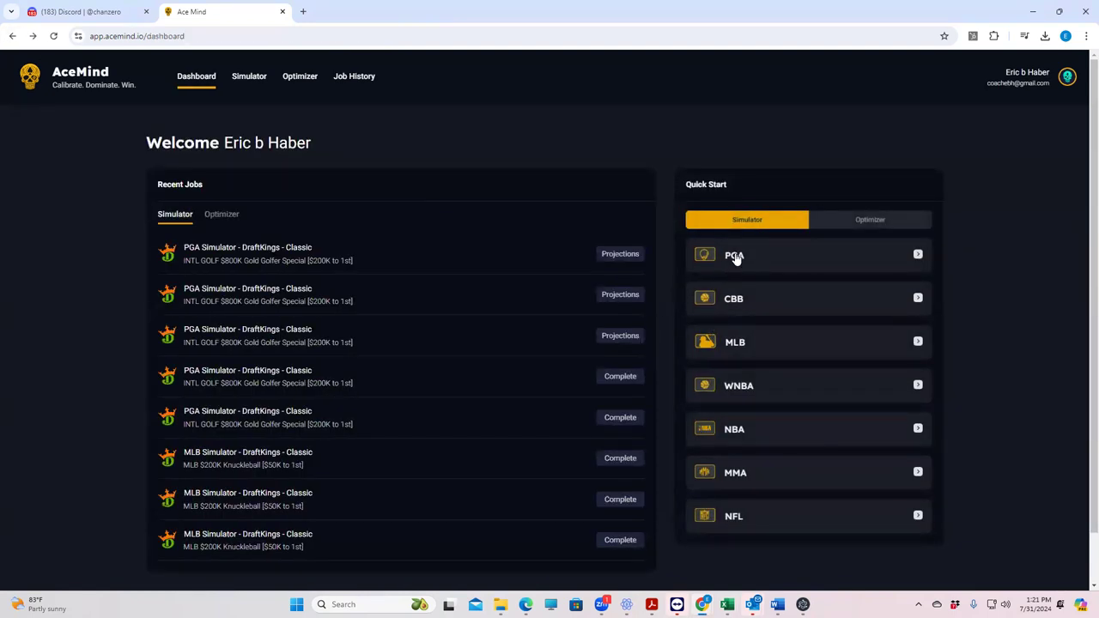
pyautogui.click(33, 36)
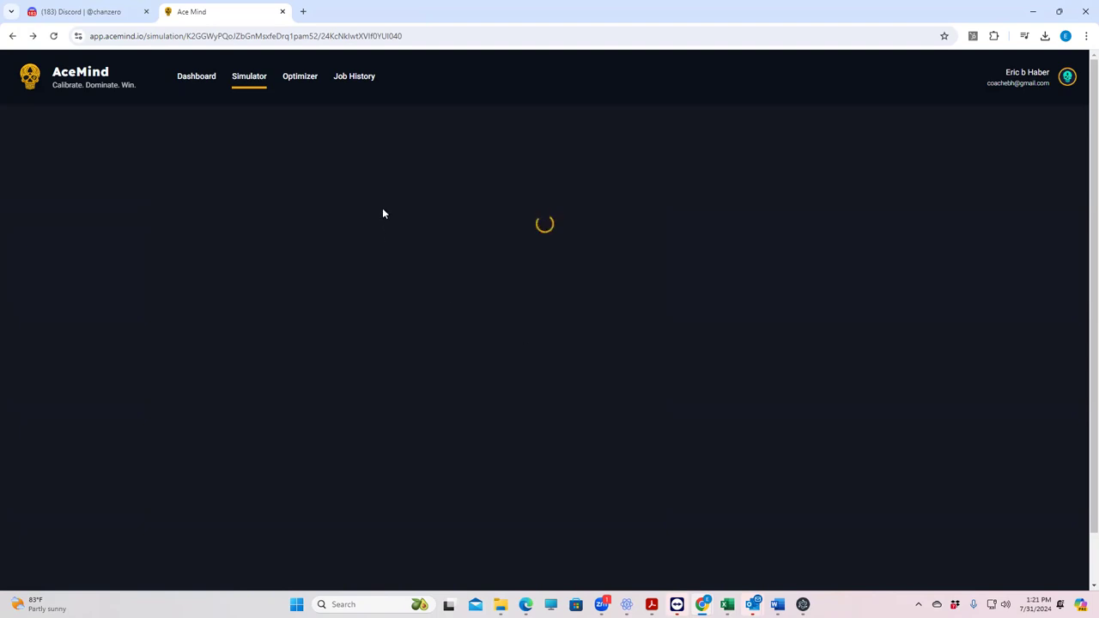
# Step: Create a DraftKings Classic PGA sim job for the Aug 1 3:00 AM $800K Gold Golfer Special
pyautogui.click(247, 90)
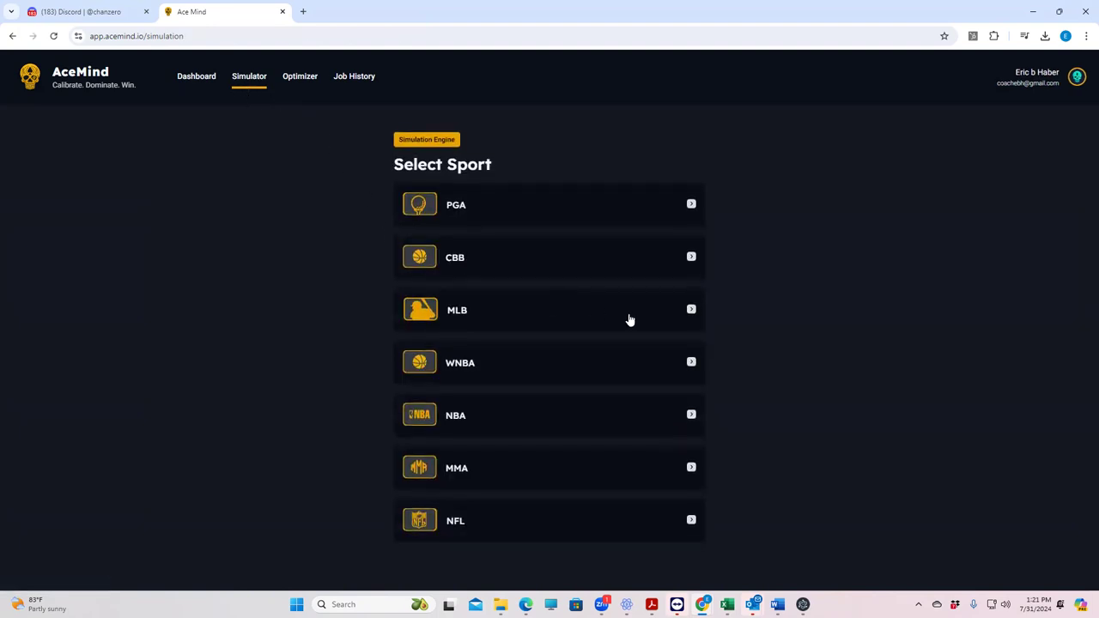
pyautogui.click(462, 208)
pyautogui.click(546, 255)
pyautogui.click(457, 276)
pyautogui.click(458, 303)
pyautogui.click(455, 330)
pyautogui.click(461, 352)
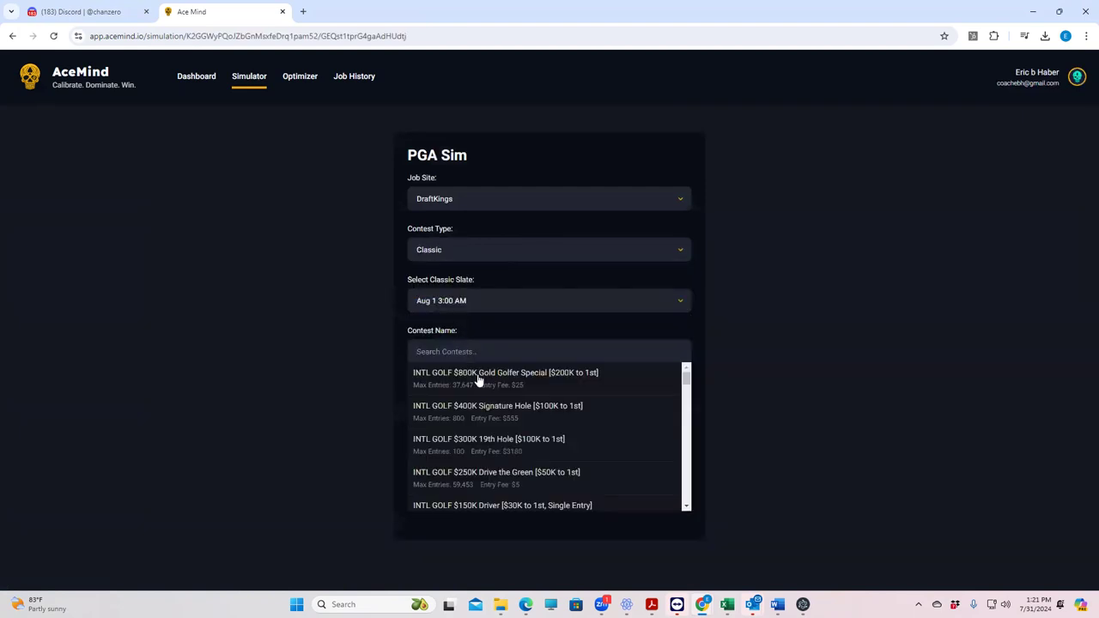
pyautogui.click(482, 381)
pyautogui.click(503, 384)
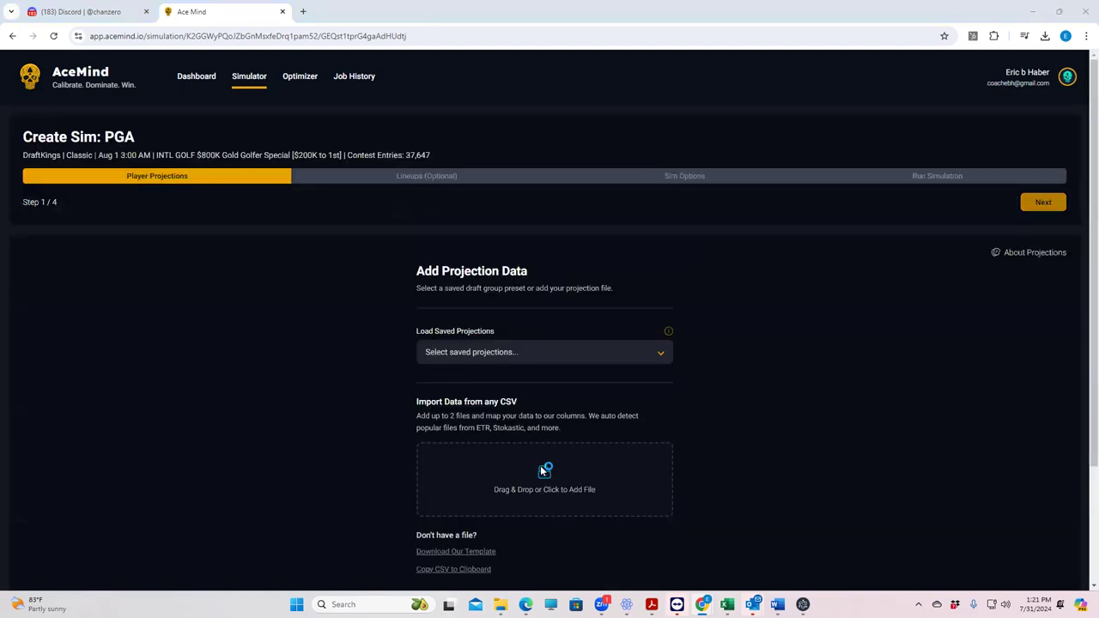
# Step: Import PGADK_Sim.csv, filling the missing Field Pts from projection values
pyautogui.click(545, 473)
pyautogui.click(141, 92)
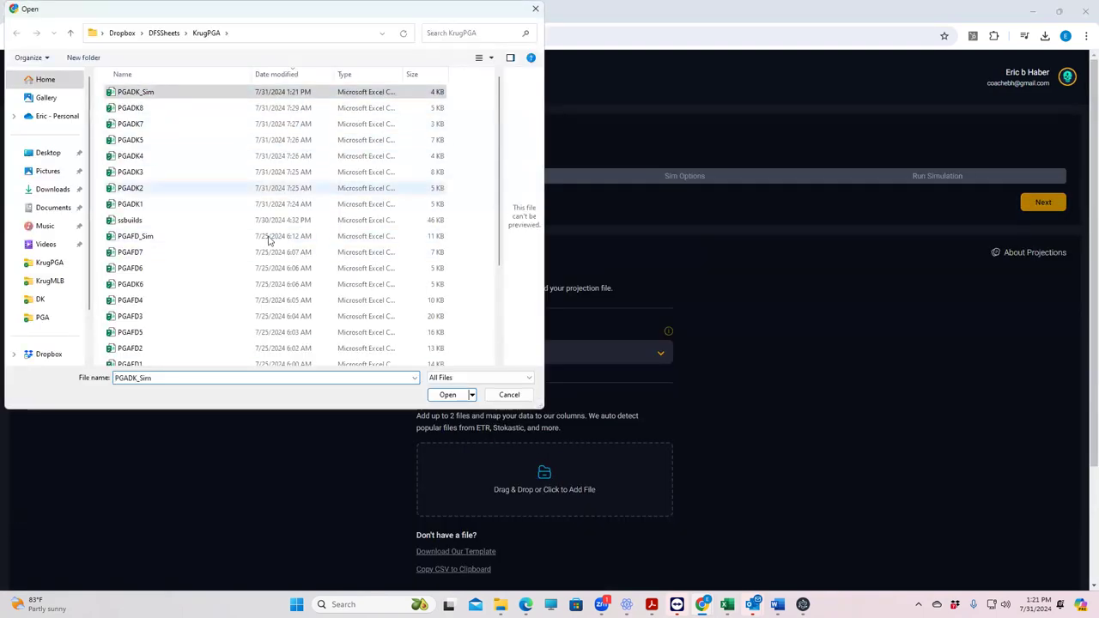
pyautogui.click(446, 396)
pyautogui.scroll(-2, 581, 437)
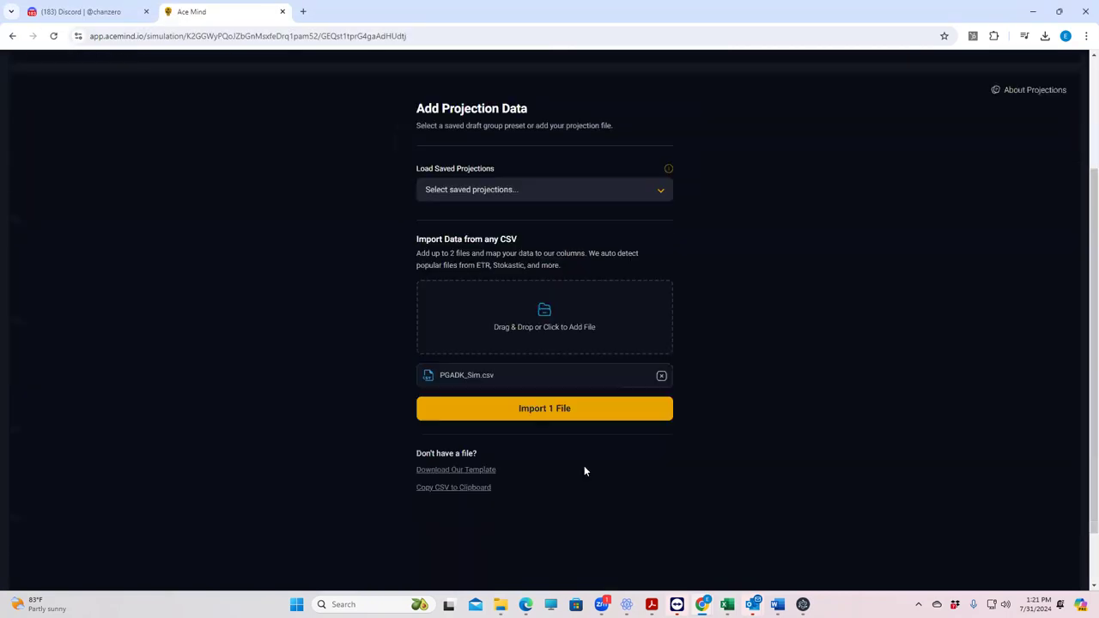
pyautogui.click(552, 402)
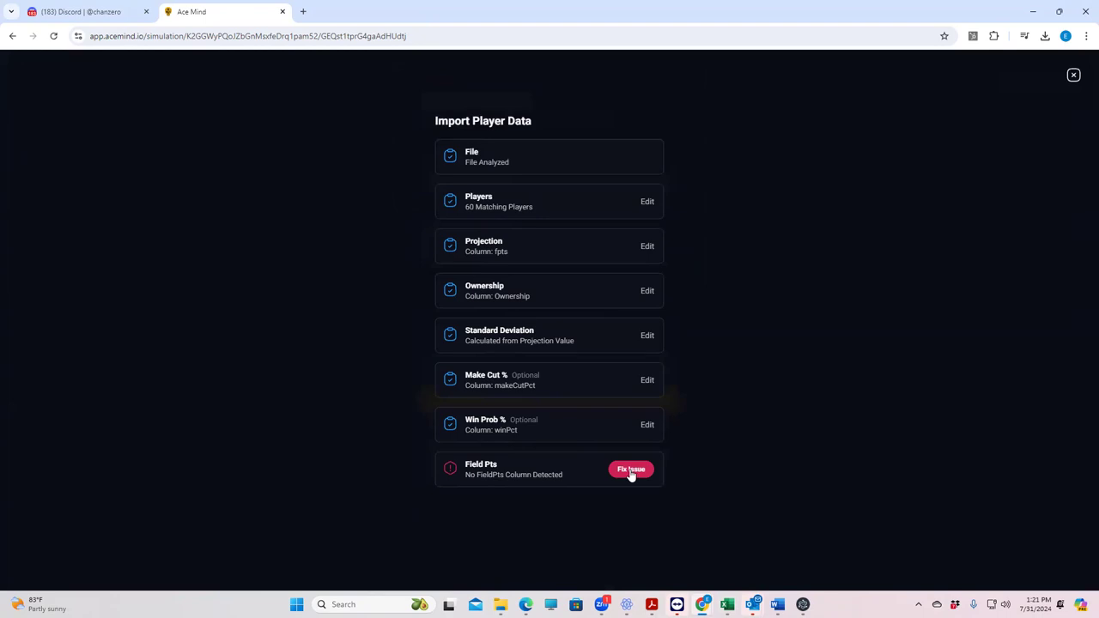
pyautogui.click(631, 471)
pyautogui.click(554, 556)
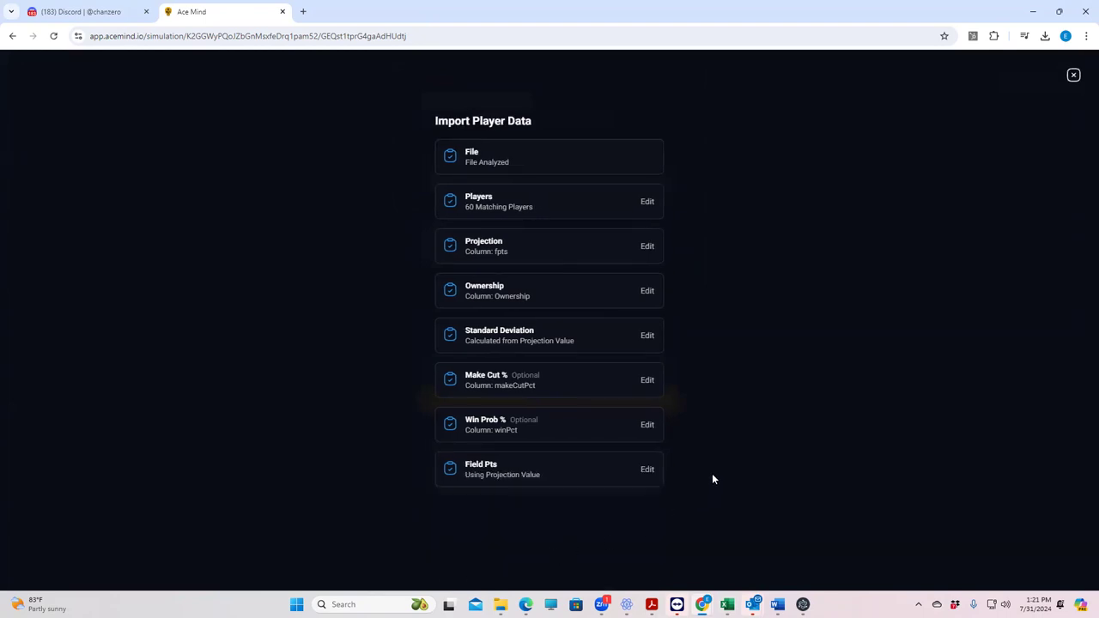
pyautogui.click(594, 554)
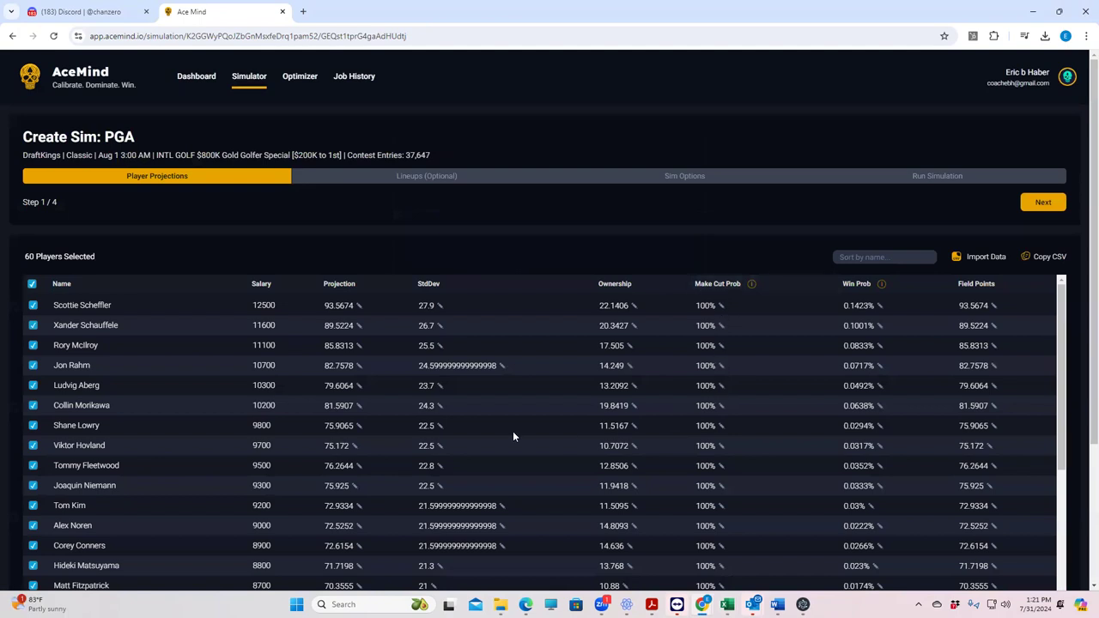
pyautogui.scroll(-7, 515, 430)
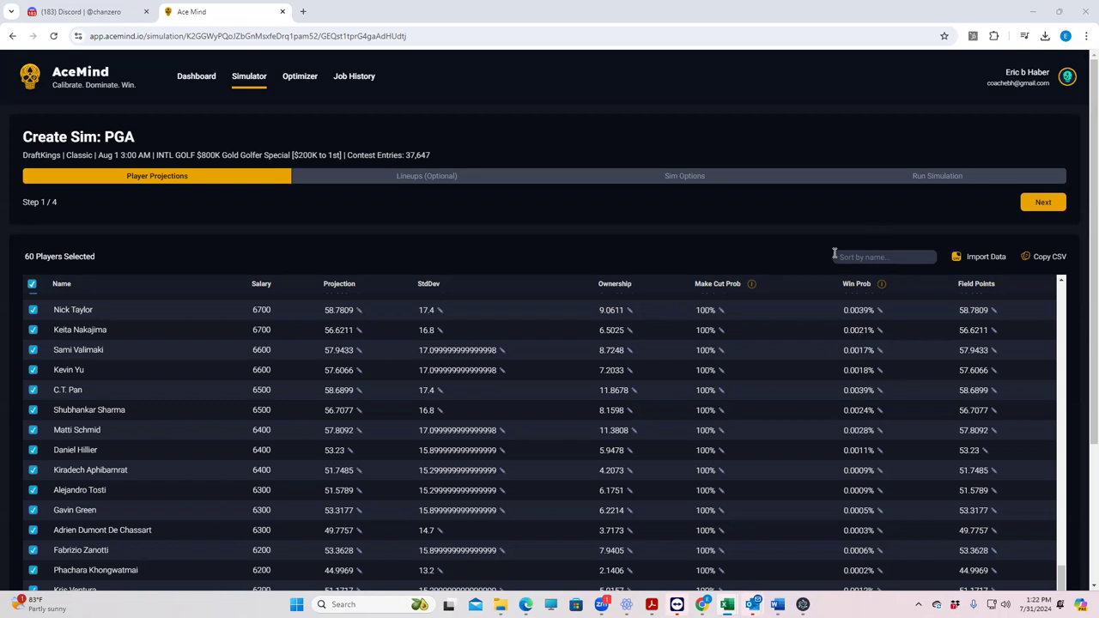
# Step: Re-import PGADK_Sim.csv with Field Pts set to Use Projection value, matching 60 players
pyautogui.click(986, 257)
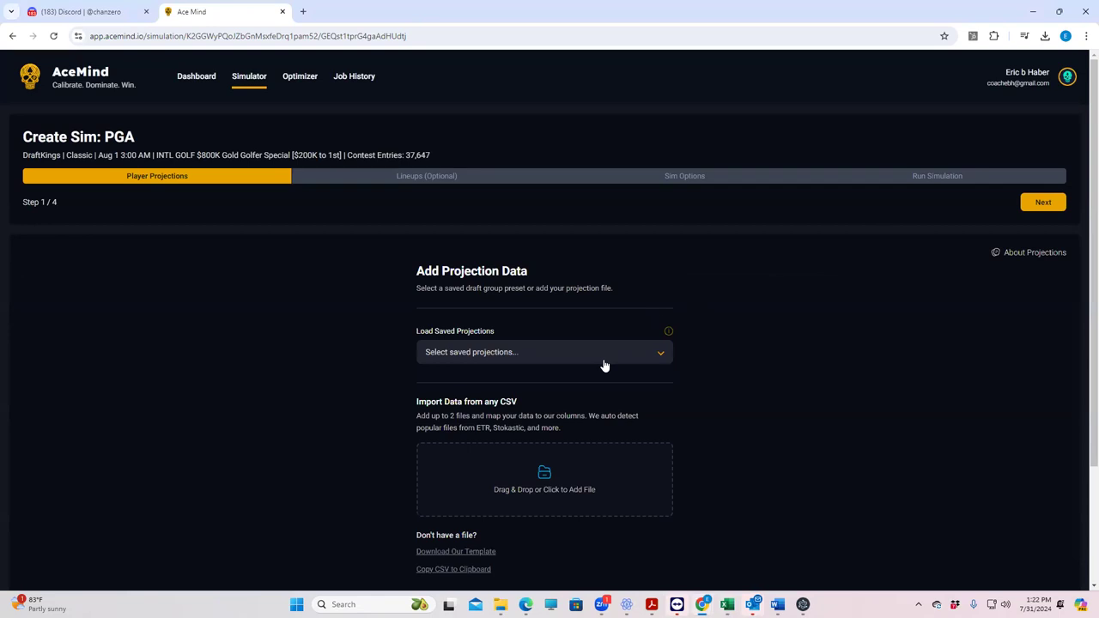
pyautogui.click(554, 474)
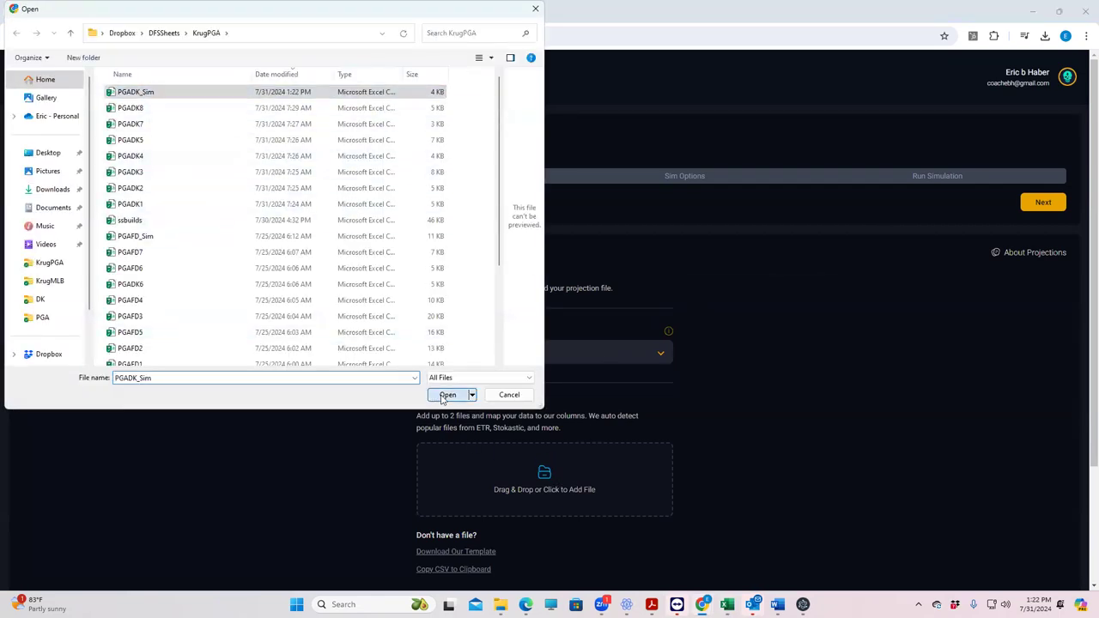
pyautogui.click(447, 394)
pyautogui.click(530, 569)
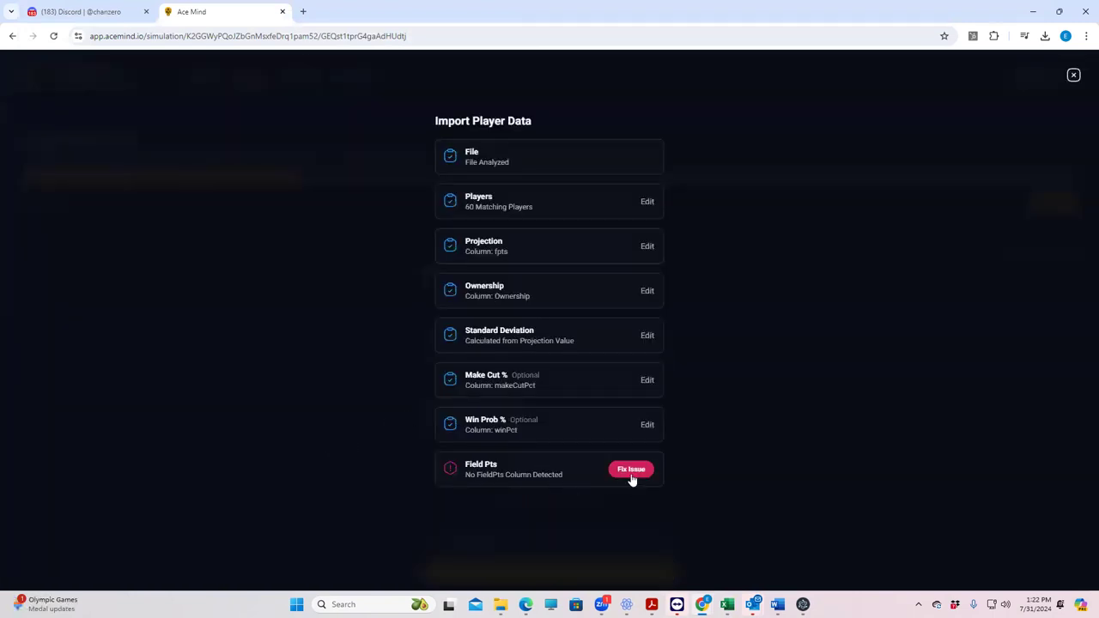
pyautogui.click(631, 471)
pyautogui.click(541, 560)
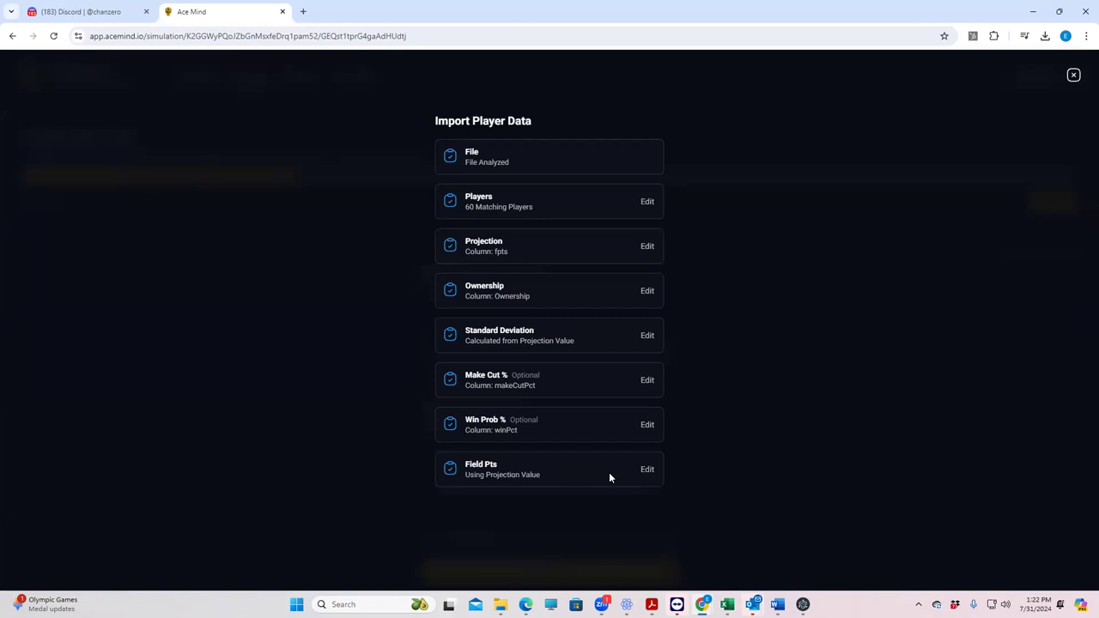
pyautogui.click(534, 560)
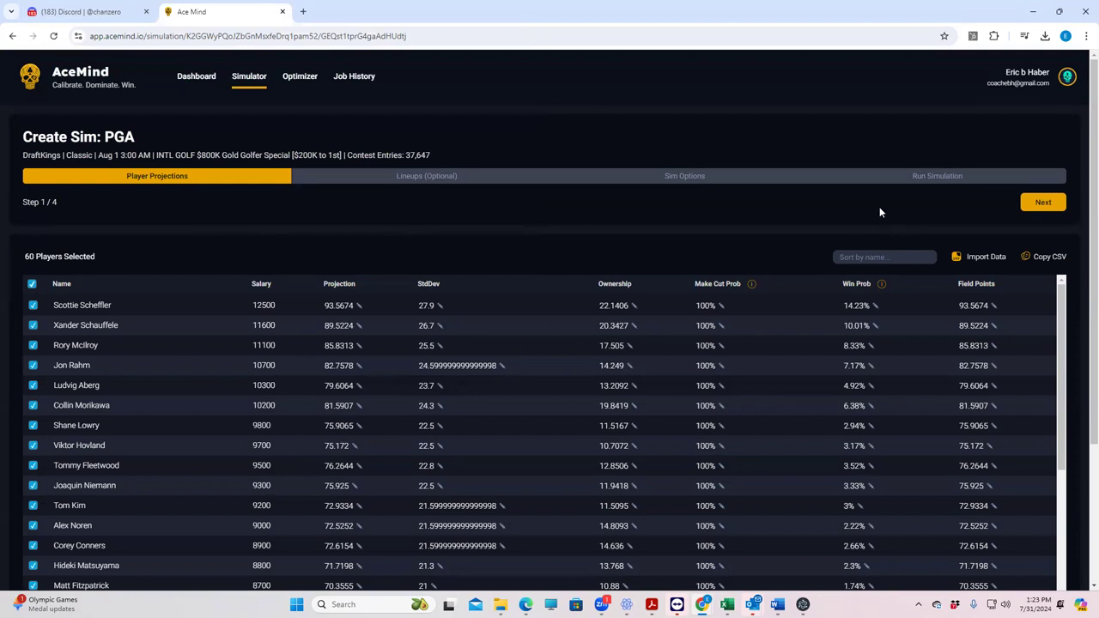
# Step: Advance the wizard from Player Projections to Step 2 of 4, Lineups (Optional)
pyautogui.click(1038, 206)
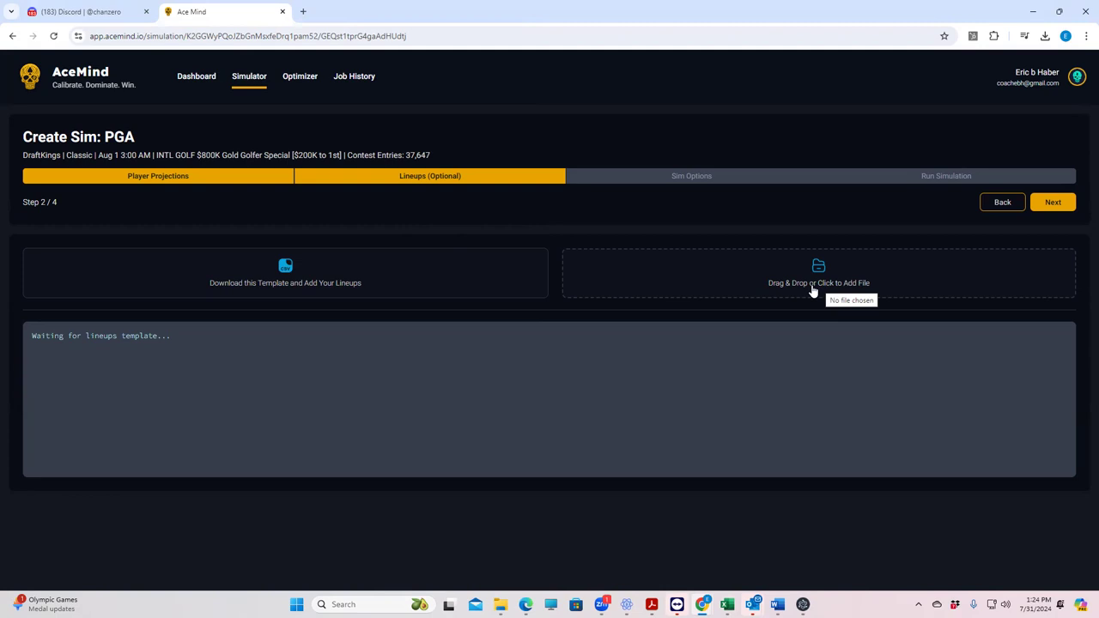
# Step: Download the lineups template CSV and open it from Chrome's downloads
pyautogui.click(812, 286)
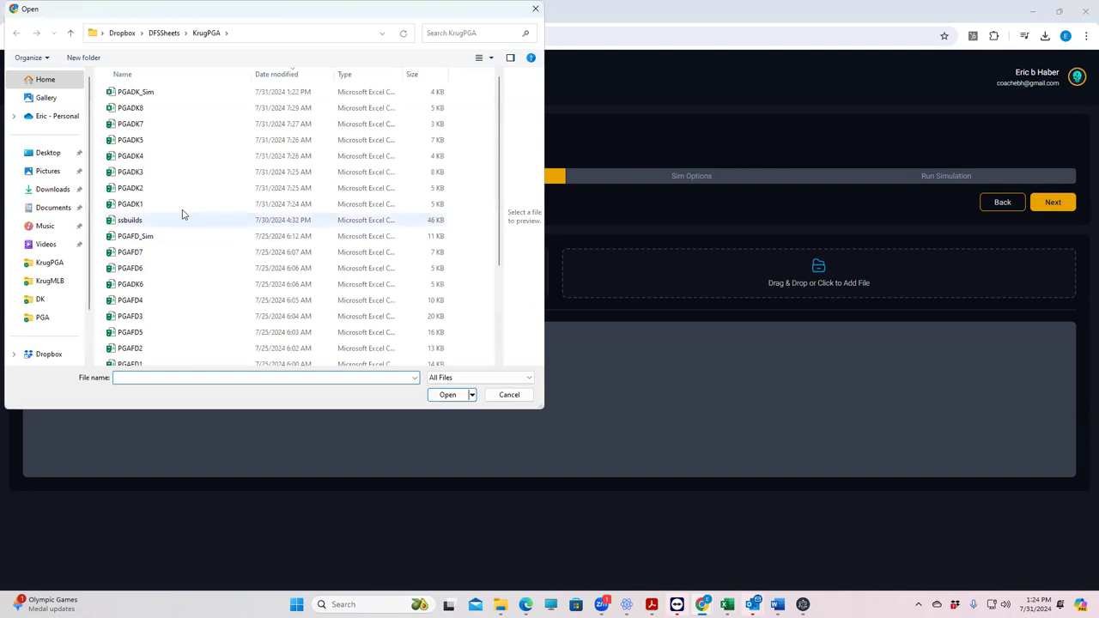
pyautogui.click(535, 8)
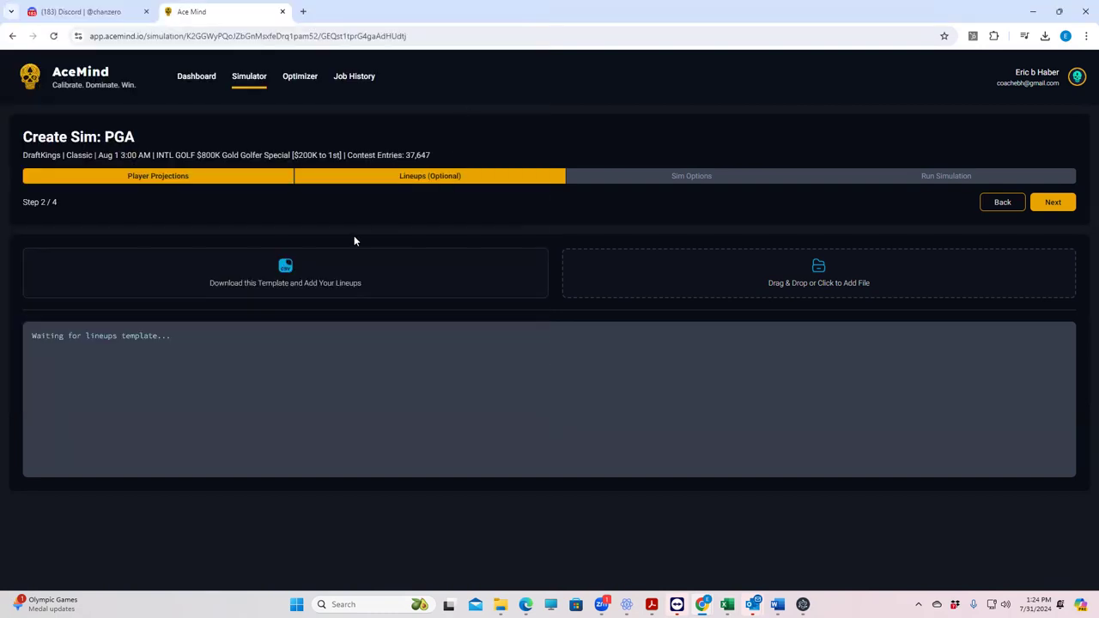
pyautogui.click(271, 284)
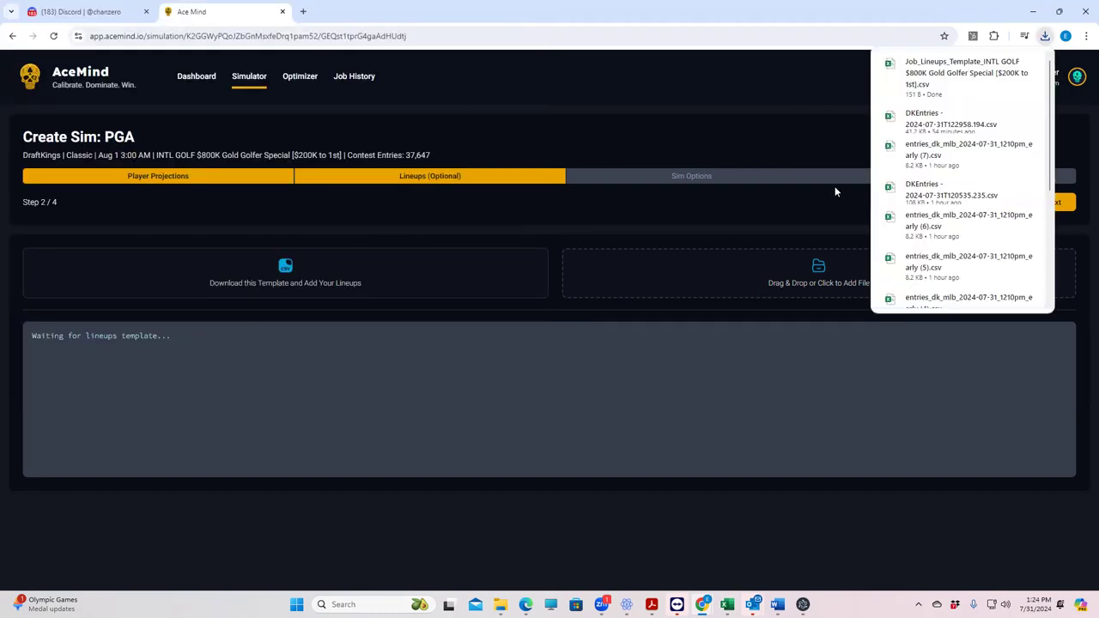
pyautogui.click(934, 71)
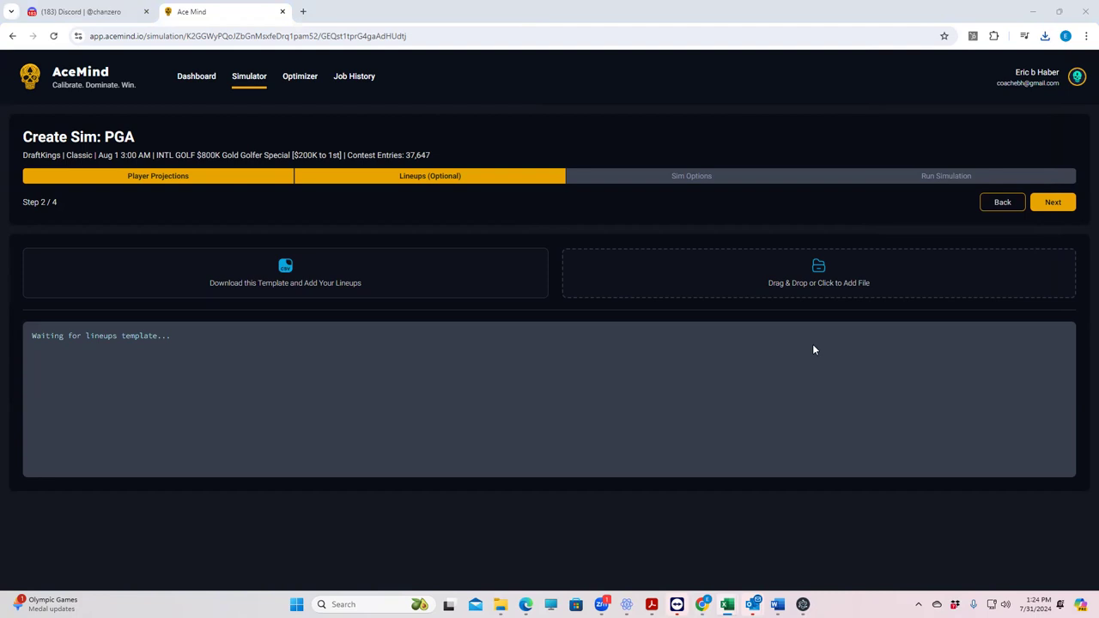
# Step: Browse the Downloads folder for a lineups file, then cancel without uploading anything
pyautogui.click(819, 280)
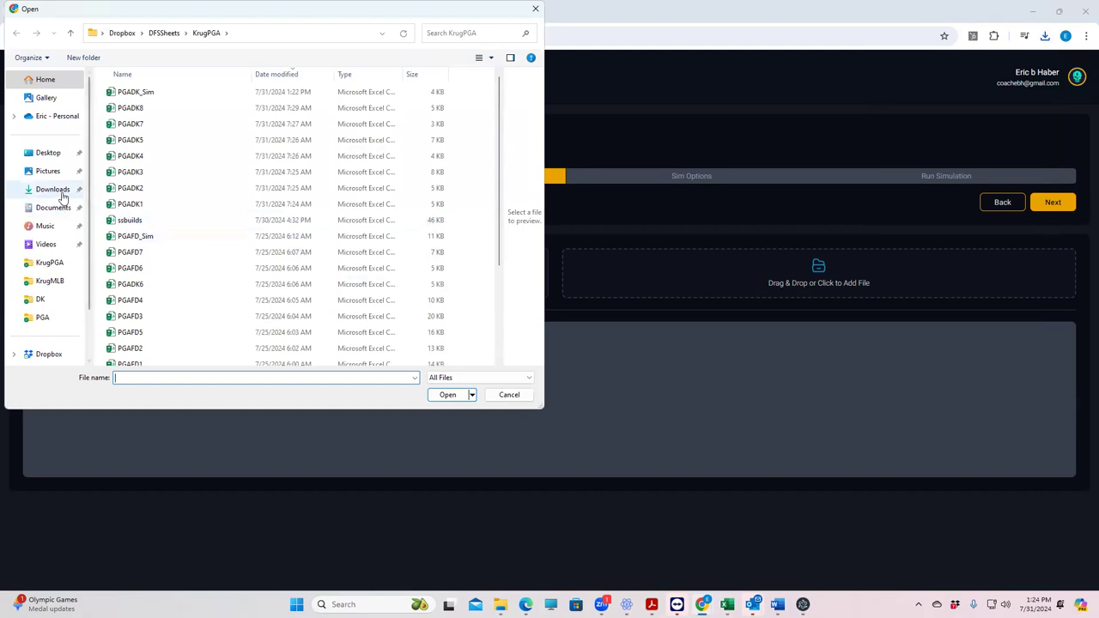
pyautogui.click(35, 192)
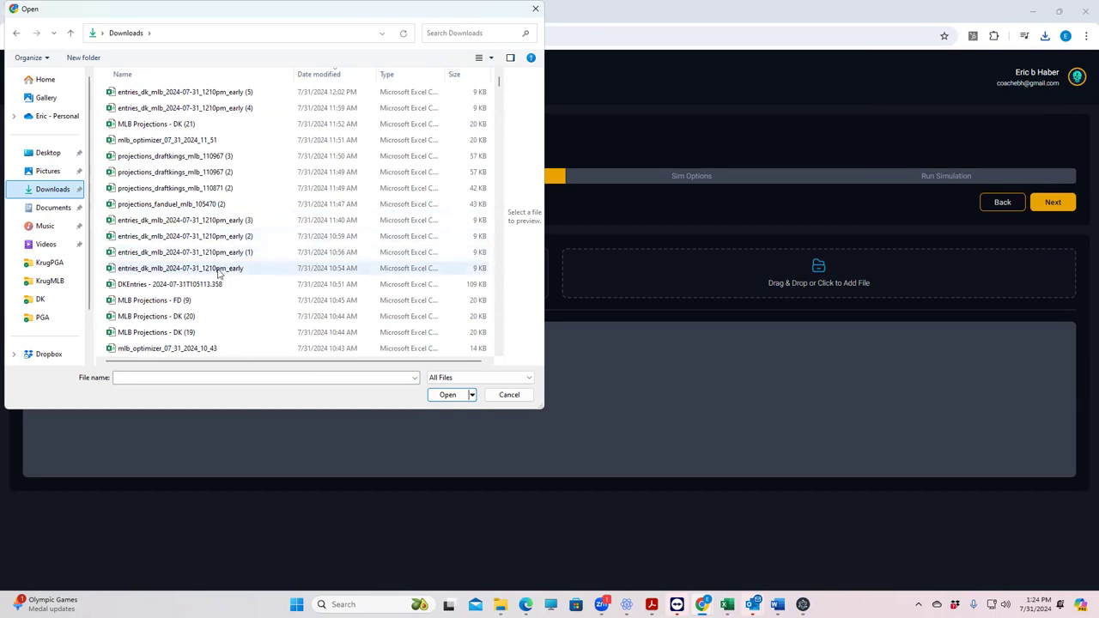
pyautogui.scroll(-4, 248, 300)
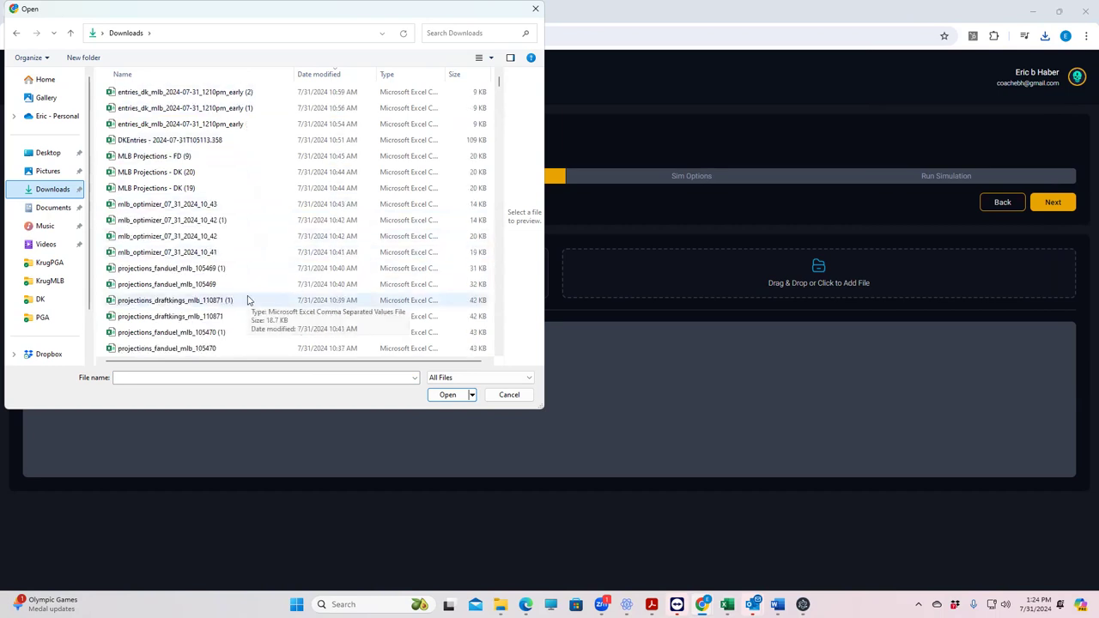
pyautogui.scroll(-2, 247, 300)
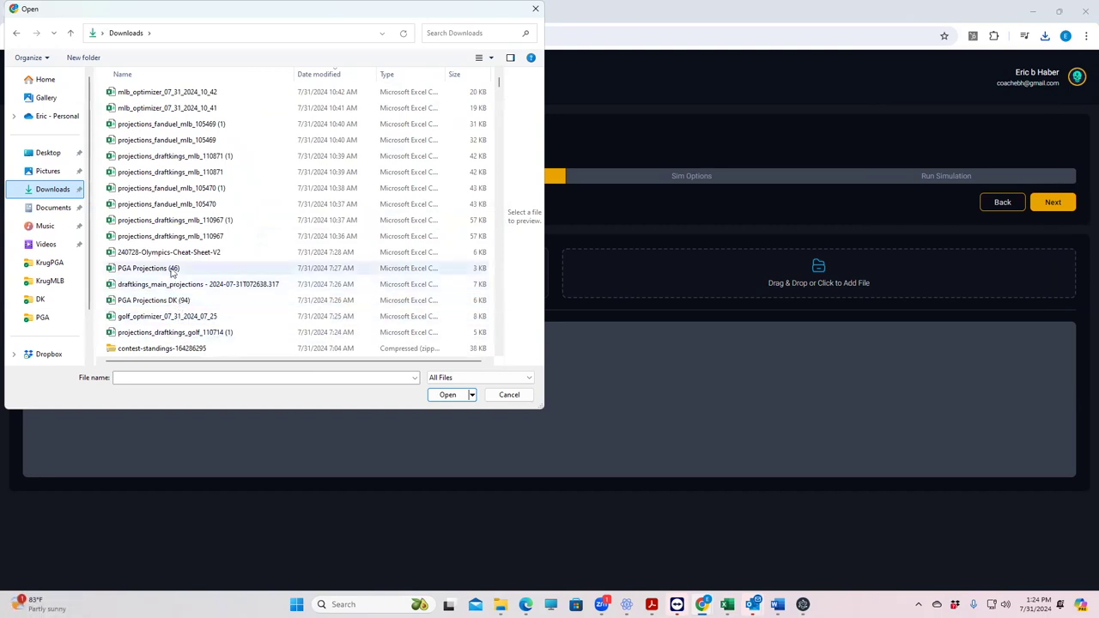
pyautogui.scroll(2, 181, 189)
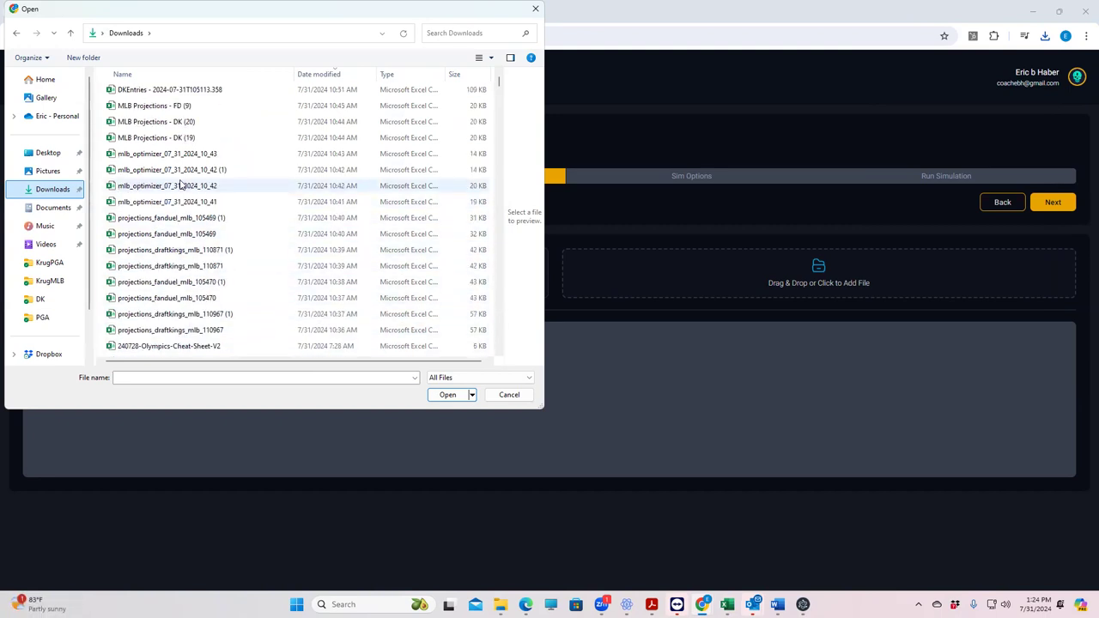
pyautogui.scroll(2, 180, 185)
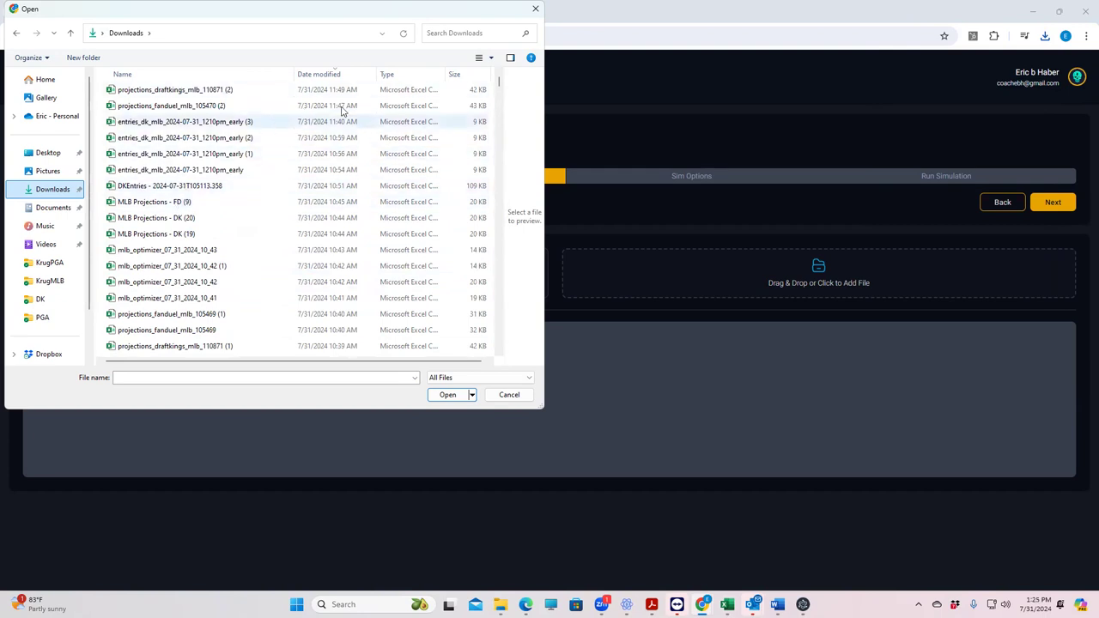
pyautogui.click(535, 9)
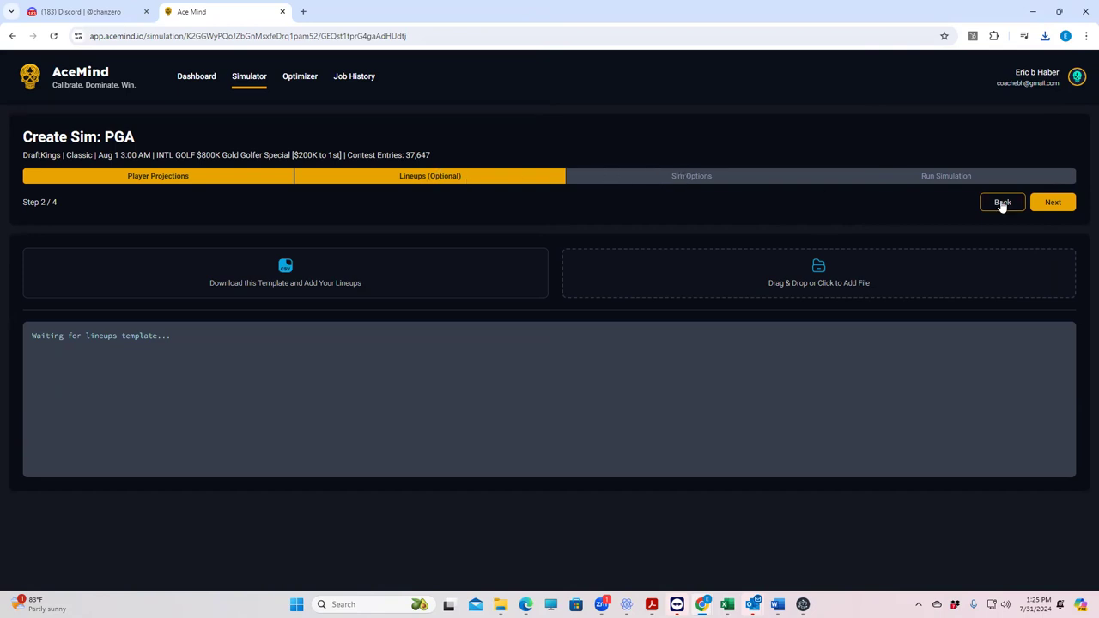
# Step: Skip lineups, keep the Default Options sim settings, and move on to Step 4 of 4
pyautogui.click(1054, 204)
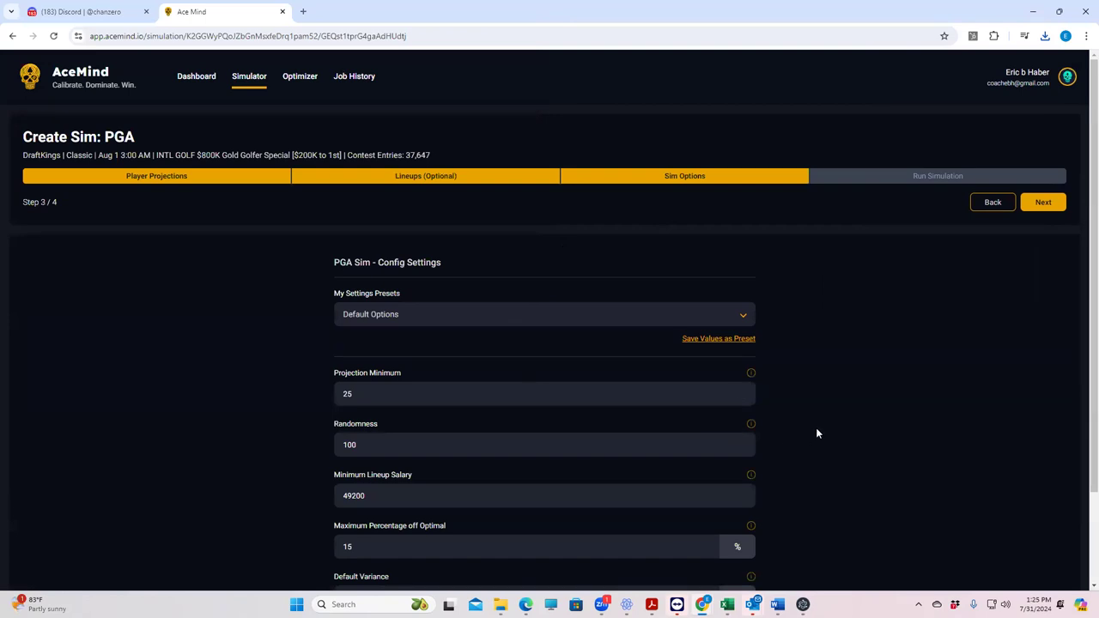
pyautogui.scroll(-2, 259, 394)
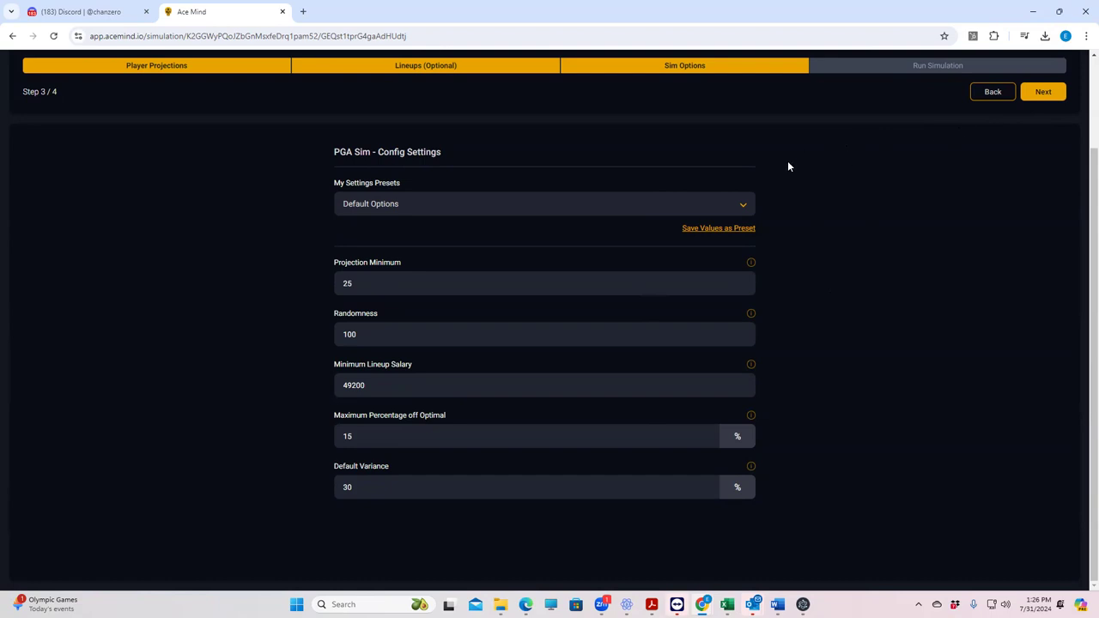
pyautogui.click(1041, 92)
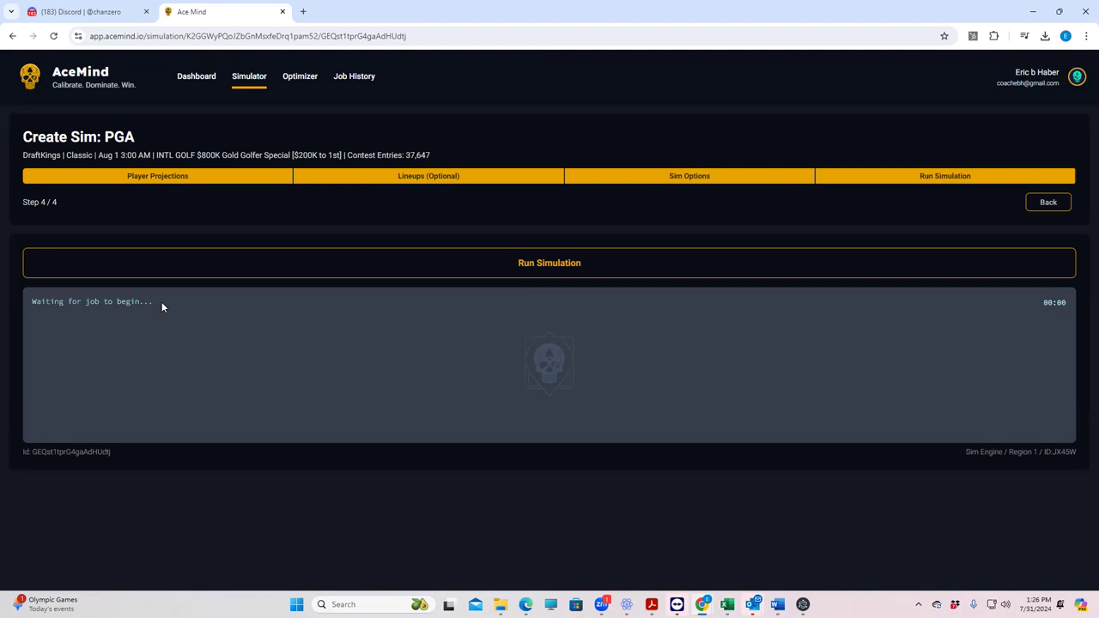
# Step: Start the PGA simulation job and review the Top 150 lineups once it finishes
pyautogui.click(550, 264)
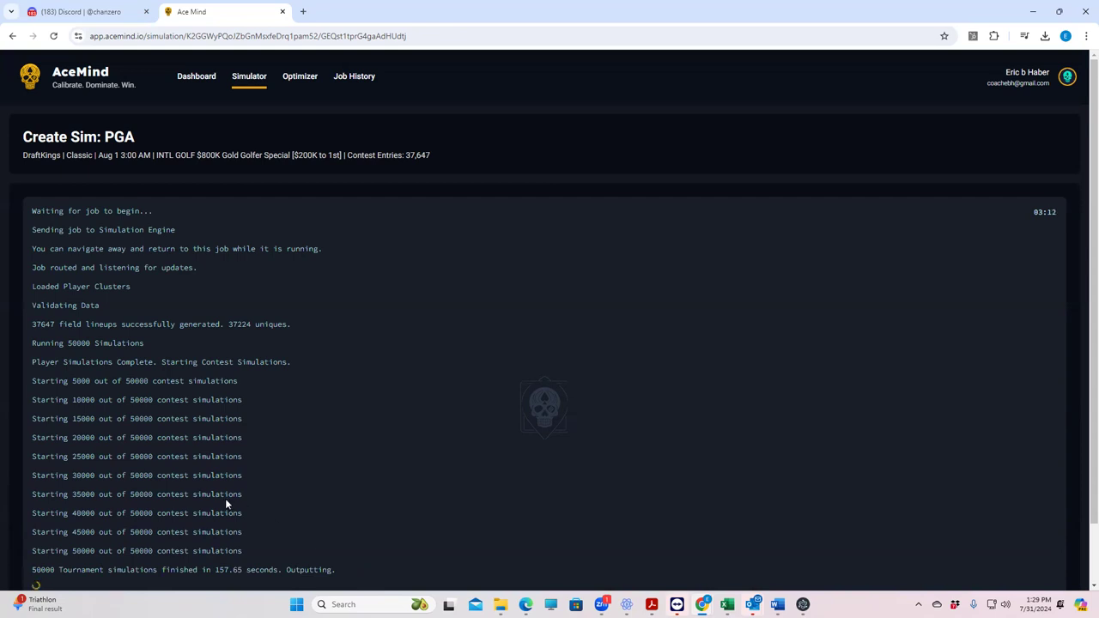
pyautogui.scroll(-1, 395, 494)
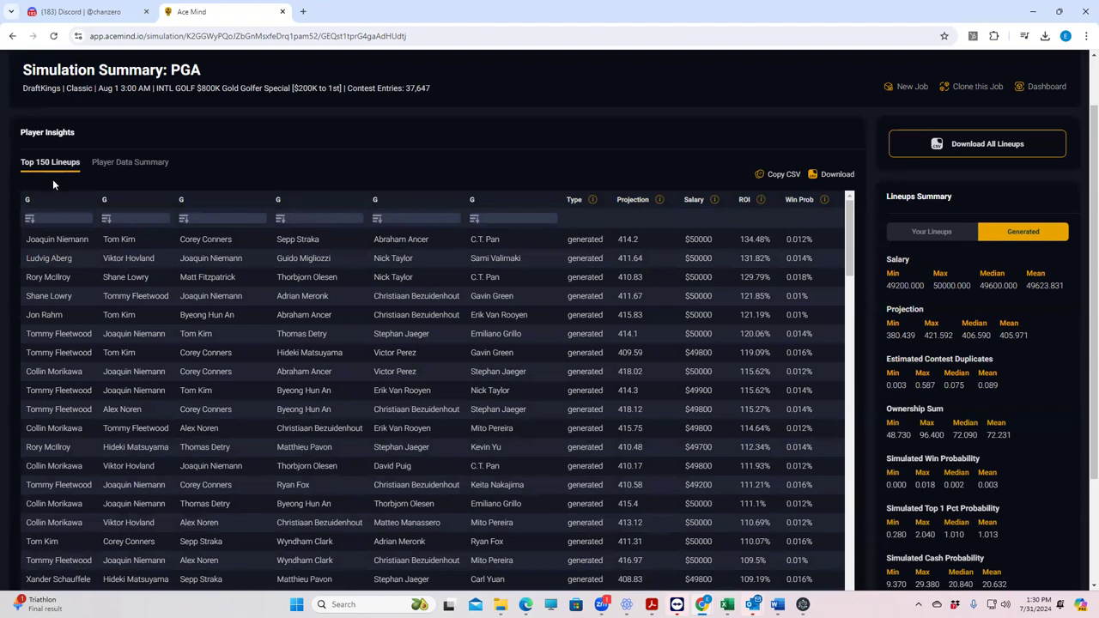
# Step: Show the PGA sim's Player Data Summary with each golfer's ownership, ROI and win probability
pyautogui.click(133, 163)
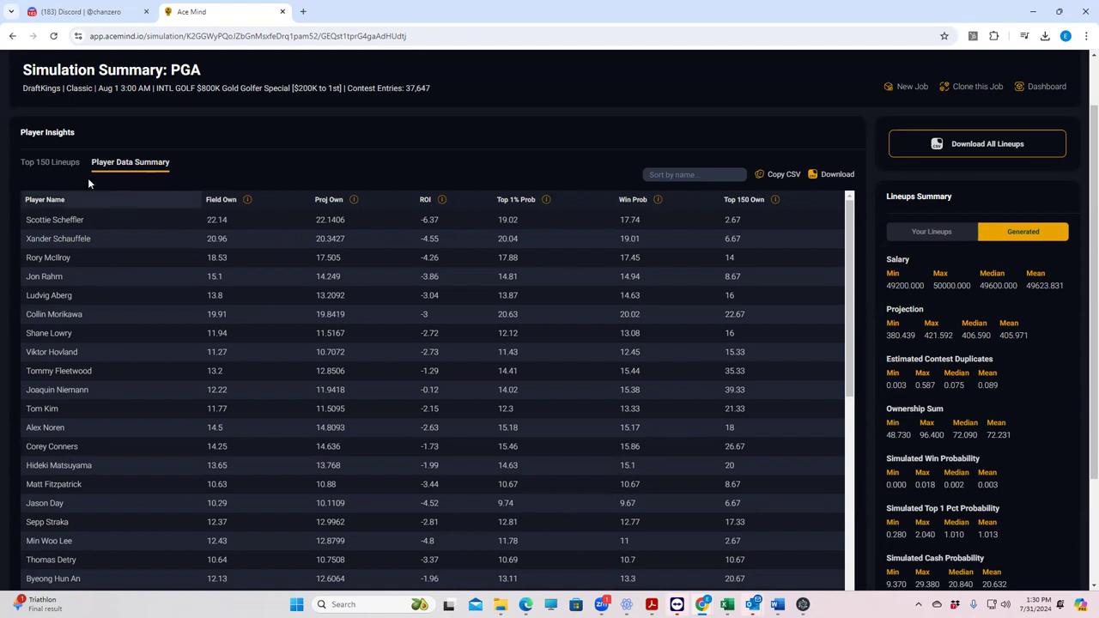
pyautogui.click(49, 166)
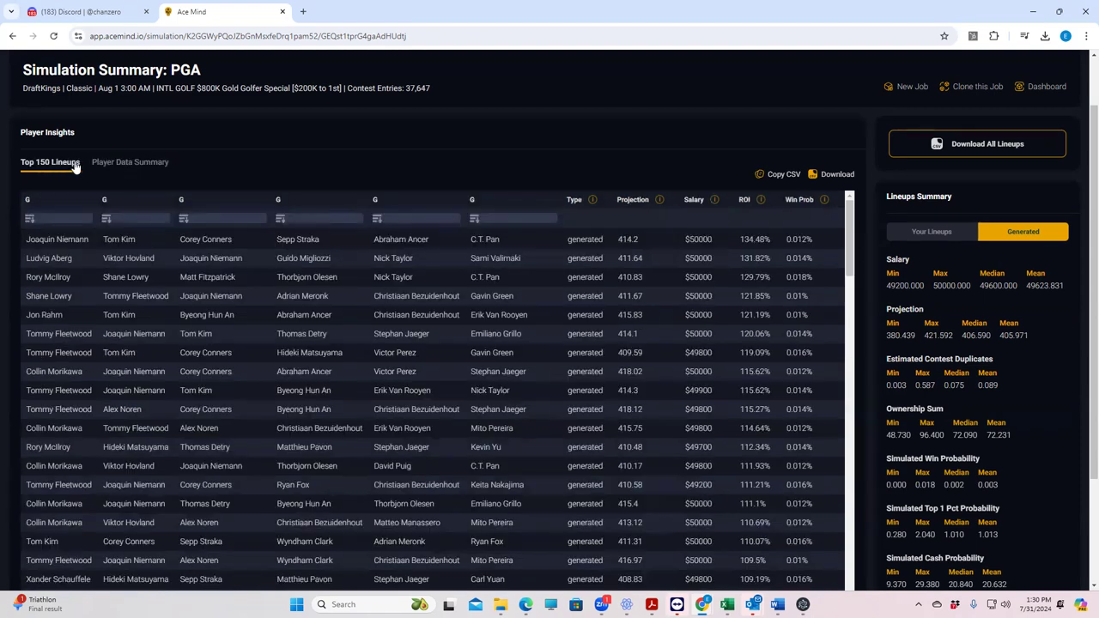
pyautogui.click(112, 167)
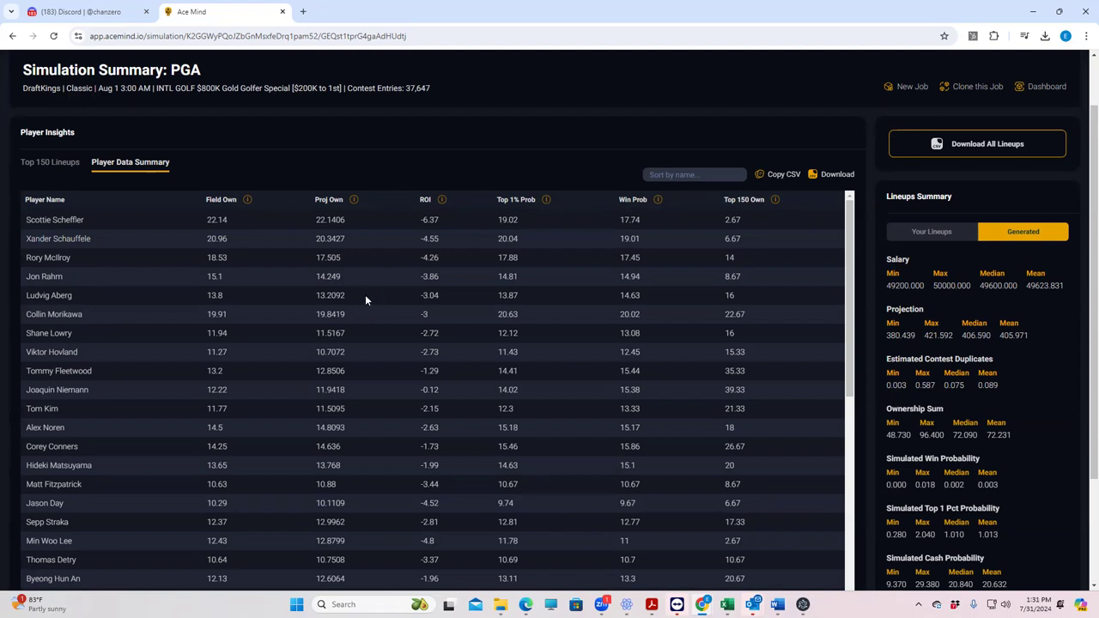
# Step: Sort players by Top 150 Own descending, then download the player summary and Top 150 lineups CSVs
pyautogui.click(742, 202)
pyautogui.click(737, 201)
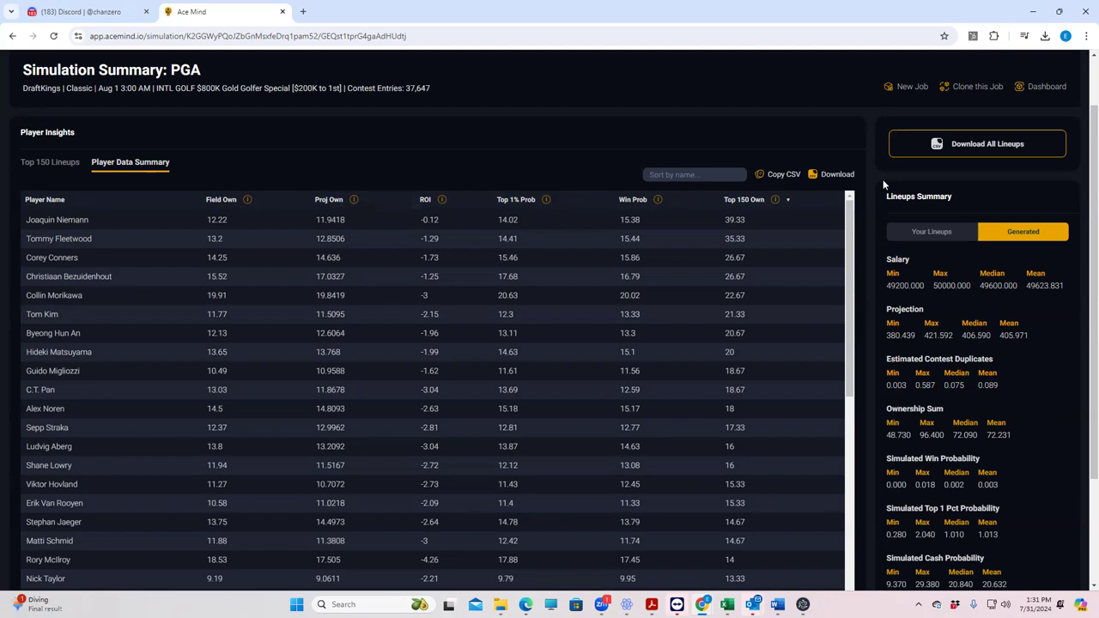
pyautogui.click(825, 177)
pyautogui.click(38, 166)
pyautogui.click(824, 179)
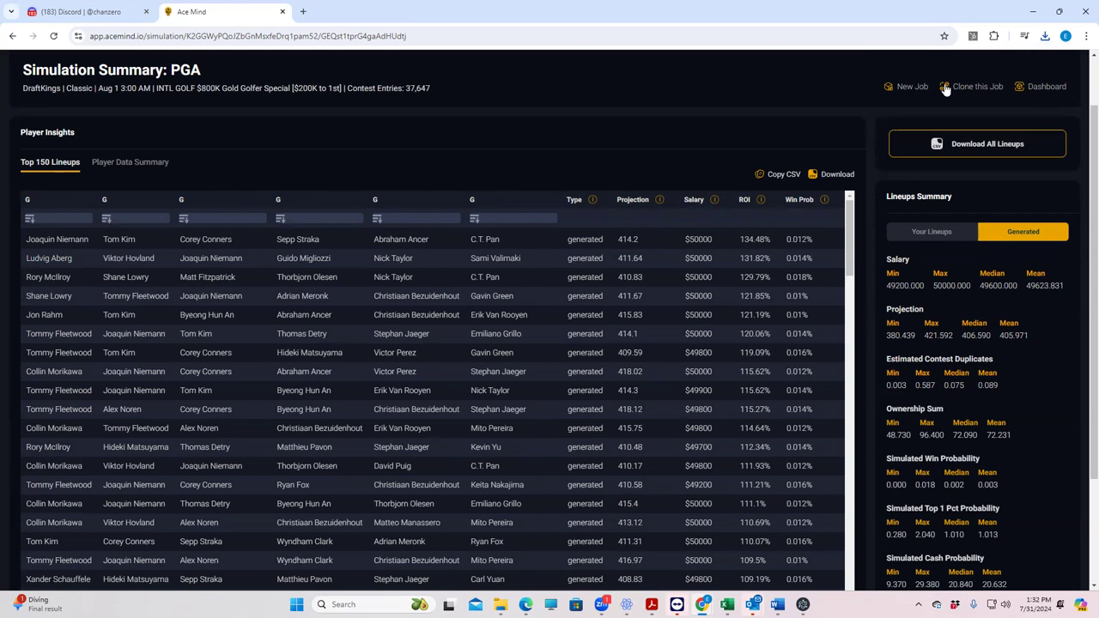
# Step: Open the downloaded Top_150_Lineups CSV from Chrome's downloads in Excel
pyautogui.click(1045, 39)
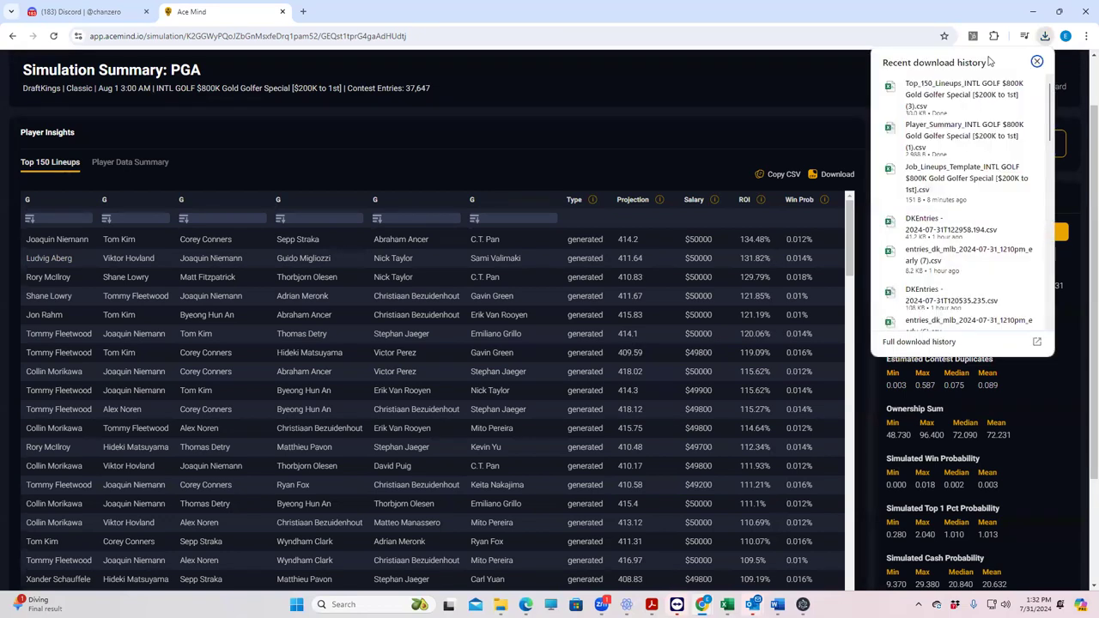
pyautogui.click(618, 163)
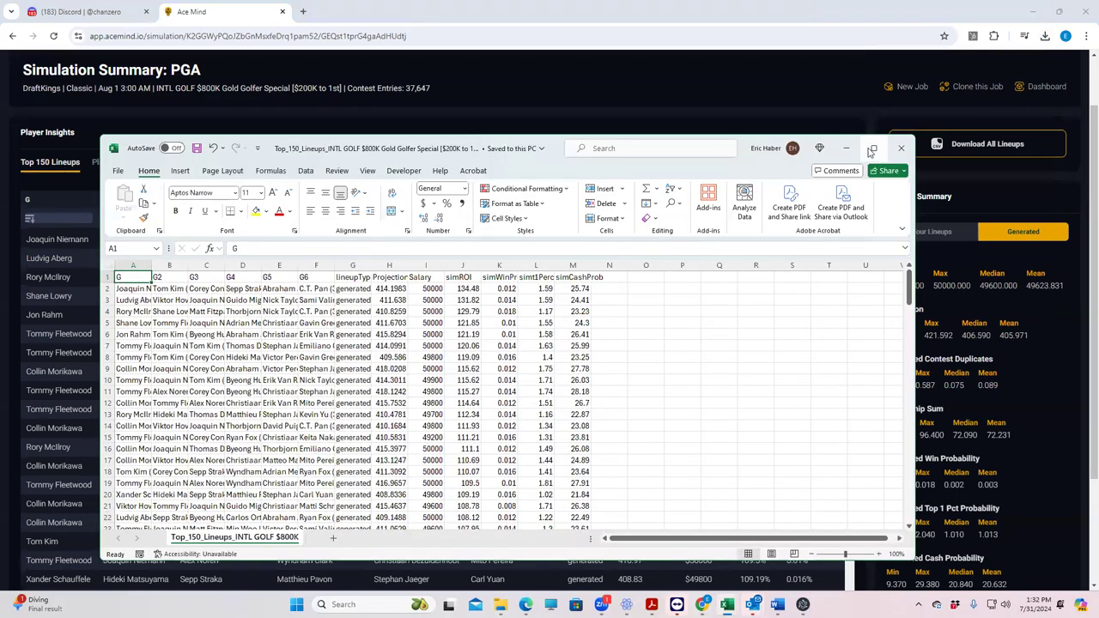
pyautogui.click(868, 150)
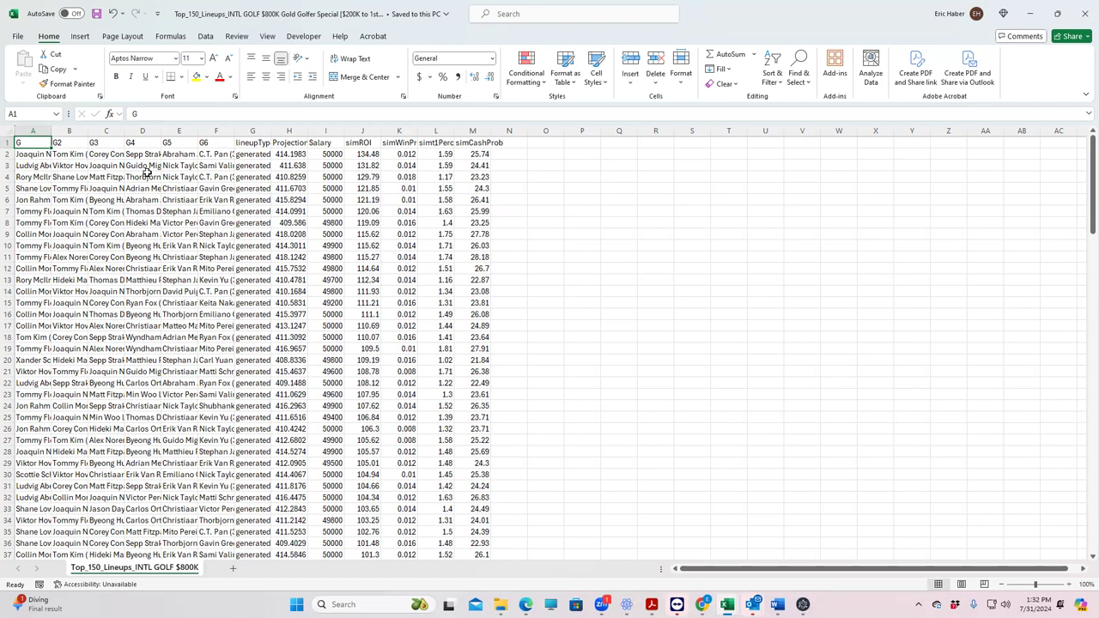
# Step: Select columns A through M of the Top_150_Lineups sheet and apply header filters
pyautogui.moveTo(1092, 163); pyautogui.dragTo(1061, 105)
pyautogui.moveTo(47, 130); pyautogui.dragTo(461, 127)
pyautogui.click(355, 144)
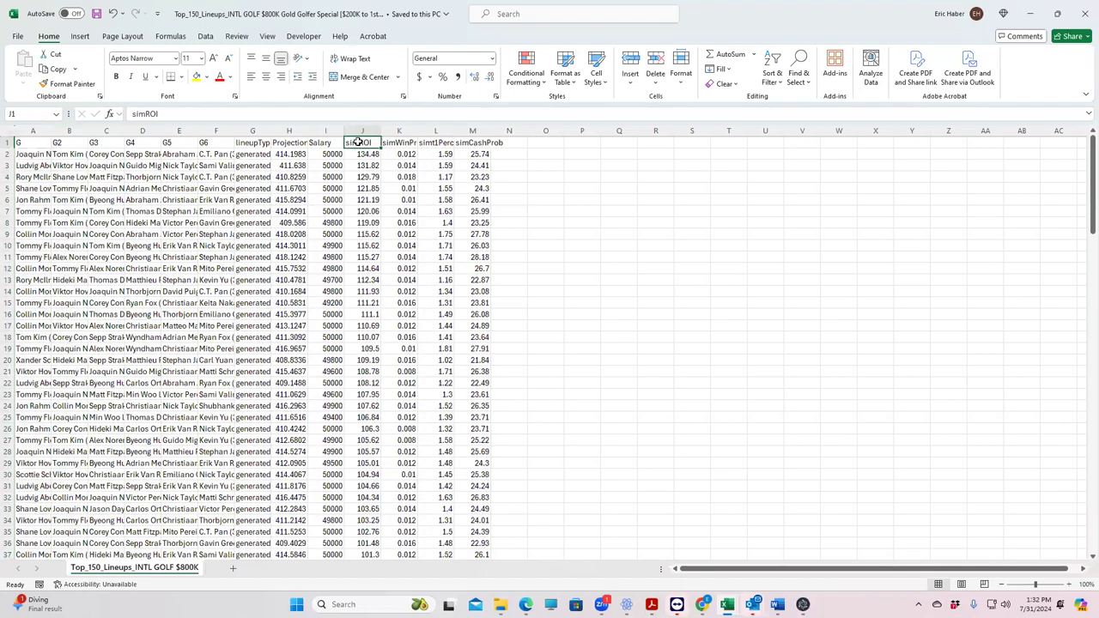
pyautogui.click(363, 131)
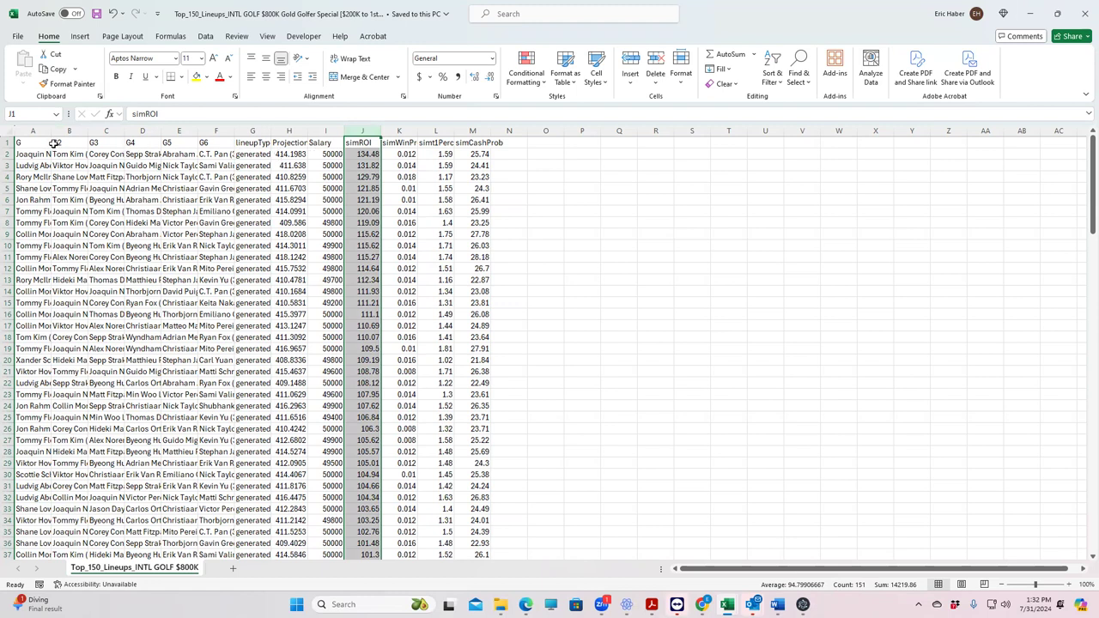
pyautogui.moveTo(33, 130); pyautogui.dragTo(473, 130)
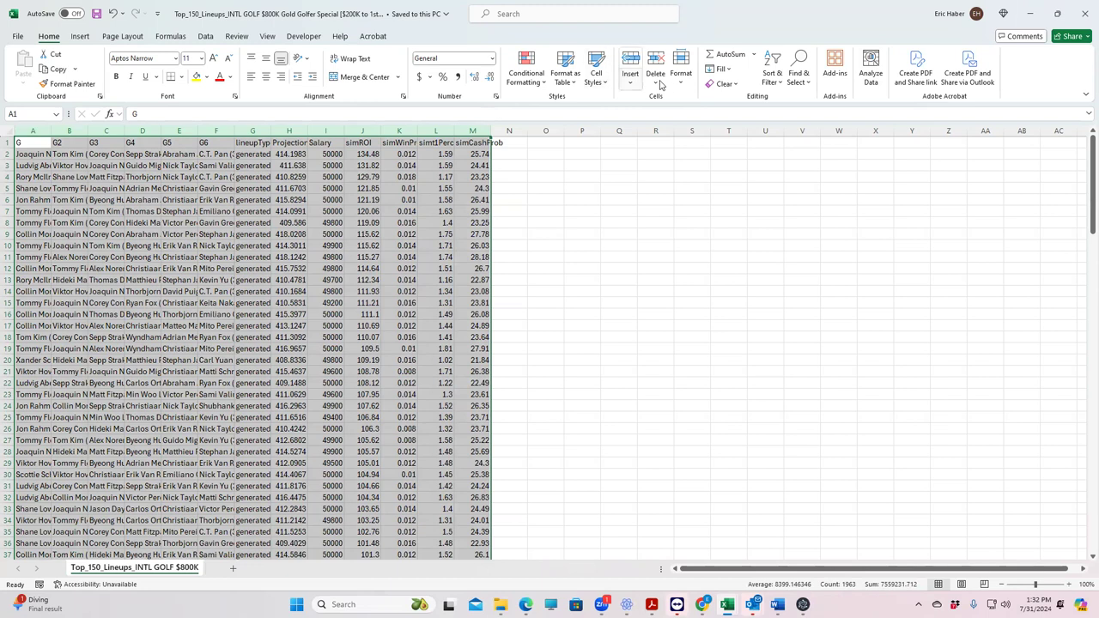
pyautogui.click(773, 77)
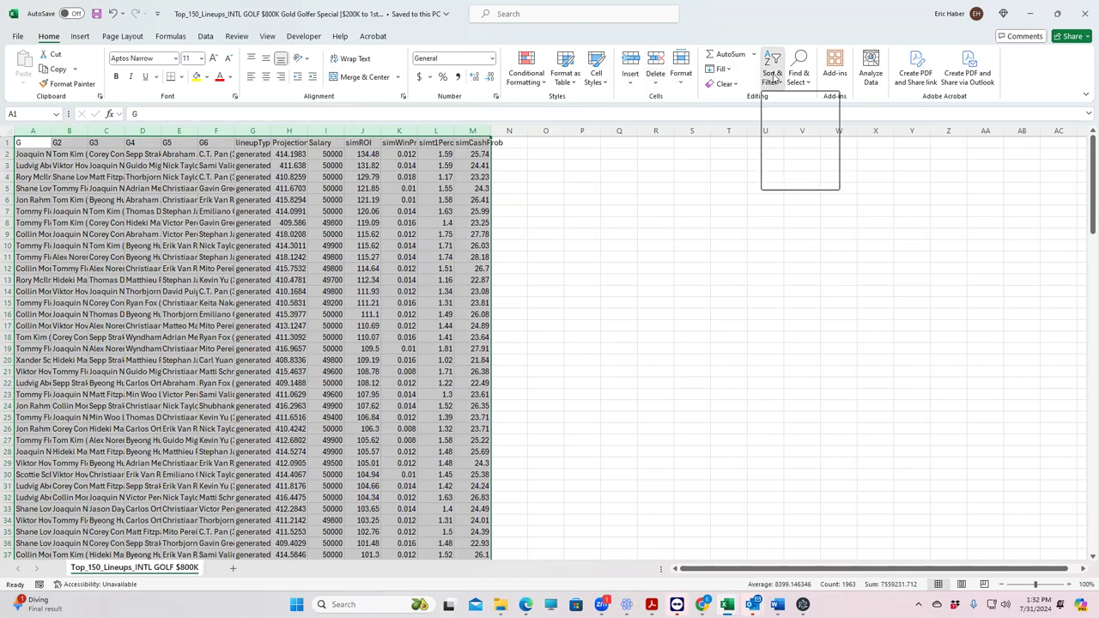
pyautogui.click(788, 151)
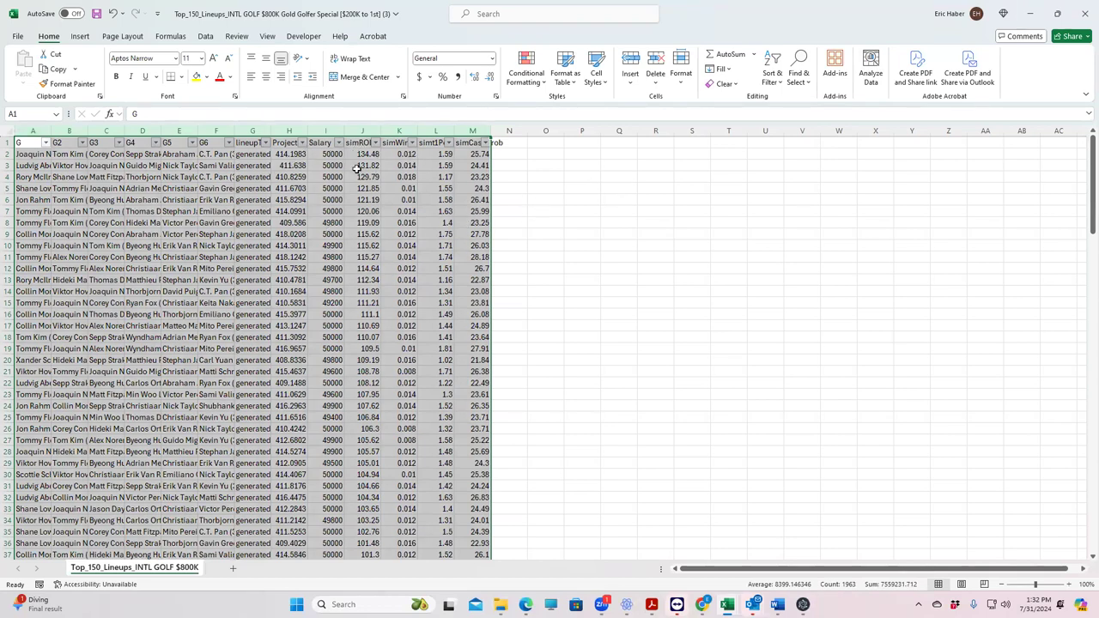
# Step: Download all simulated lineups and check Sim. Dupes values in column M, such as cell M15
pyautogui.click(1030, 14)
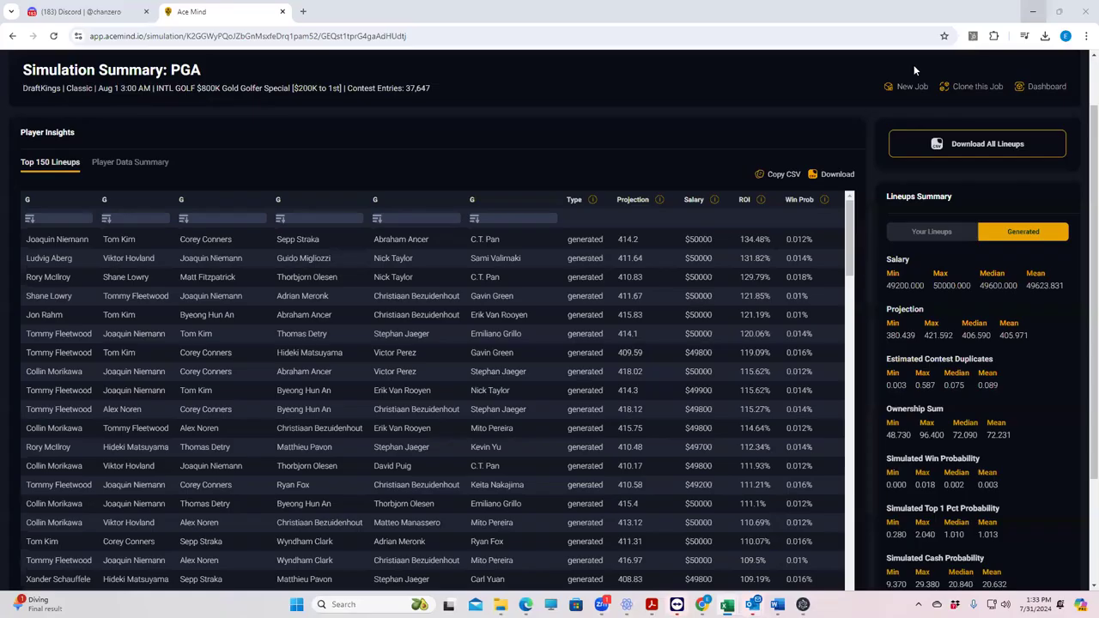
pyautogui.click(999, 150)
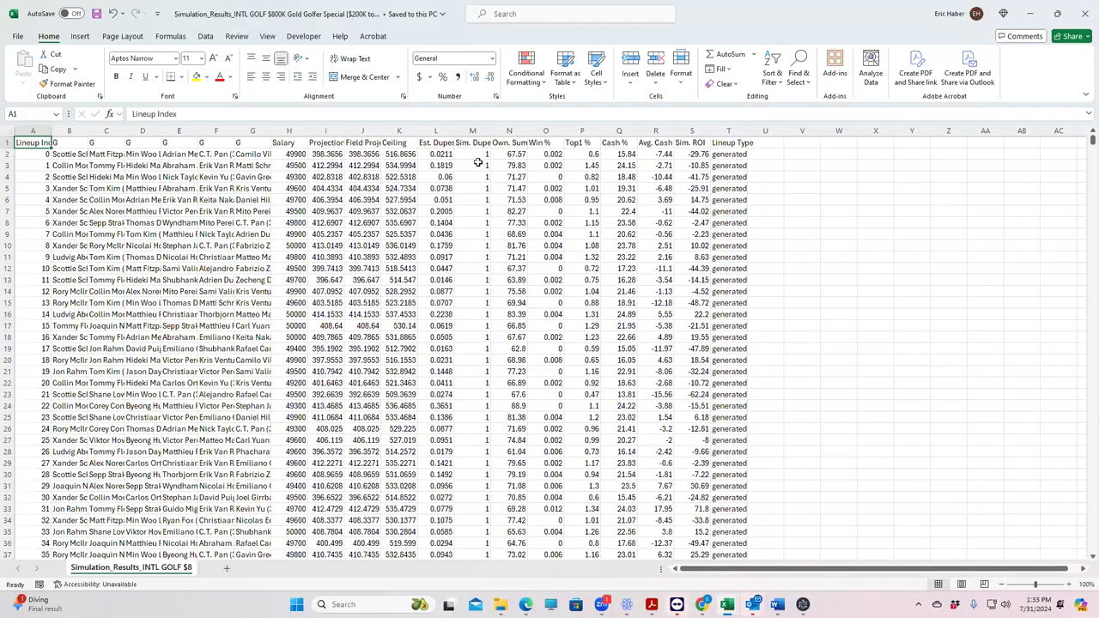
pyautogui.moveTo(475, 154); pyautogui.dragTo(477, 499)
pyautogui.moveTo(479, 339); pyautogui.dragTo(477, 176)
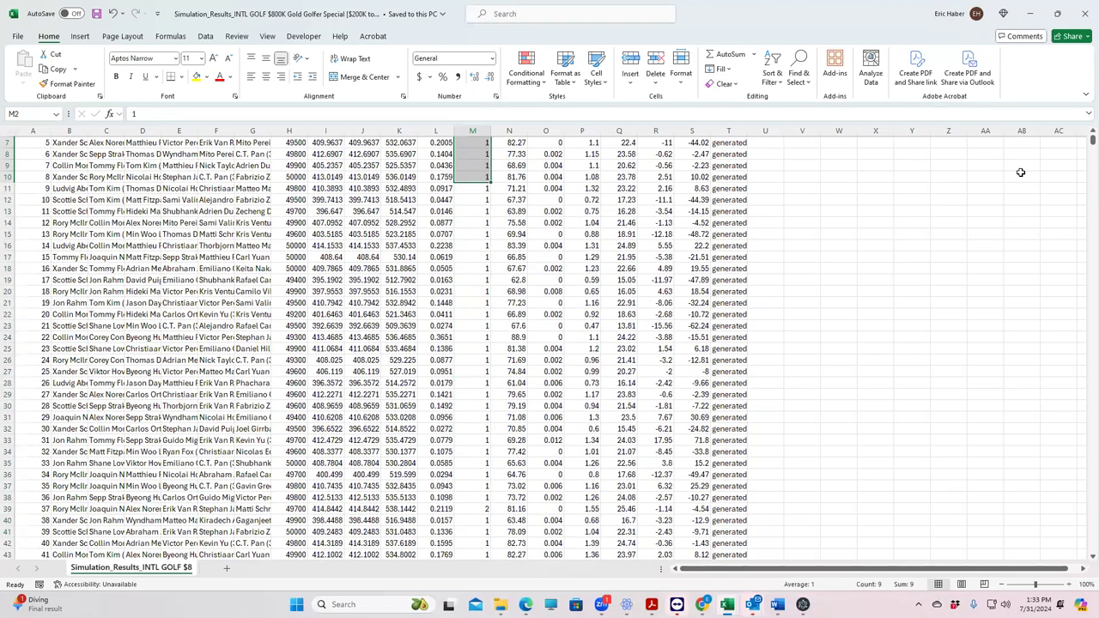
pyautogui.moveTo(1084, 140); pyautogui.dragTo(1084, 140)
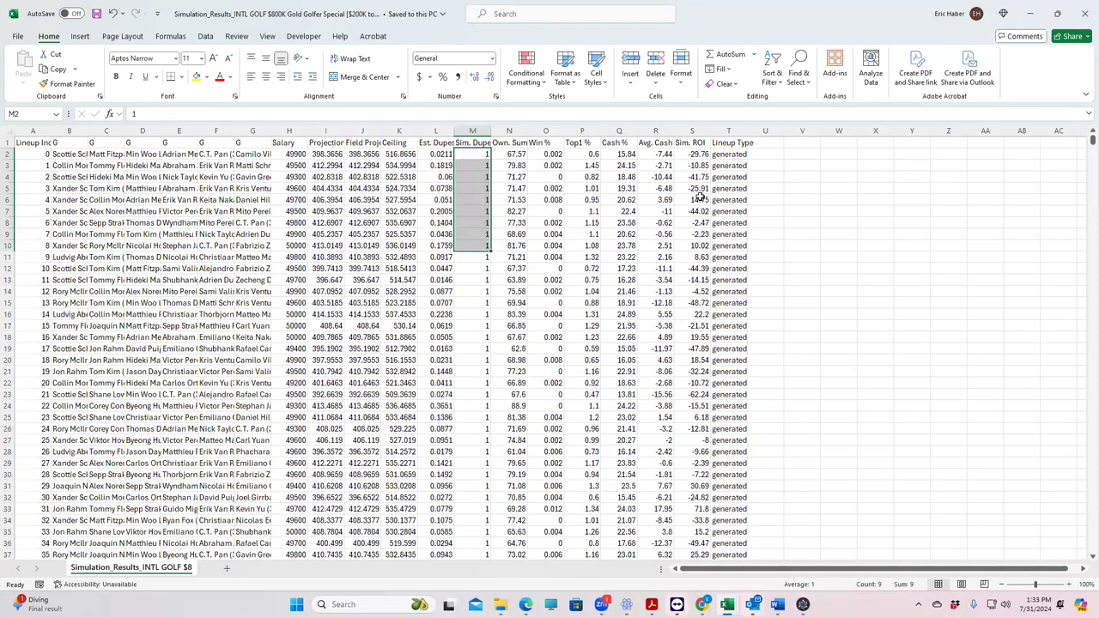
pyautogui.click(479, 257)
pyautogui.click(472, 302)
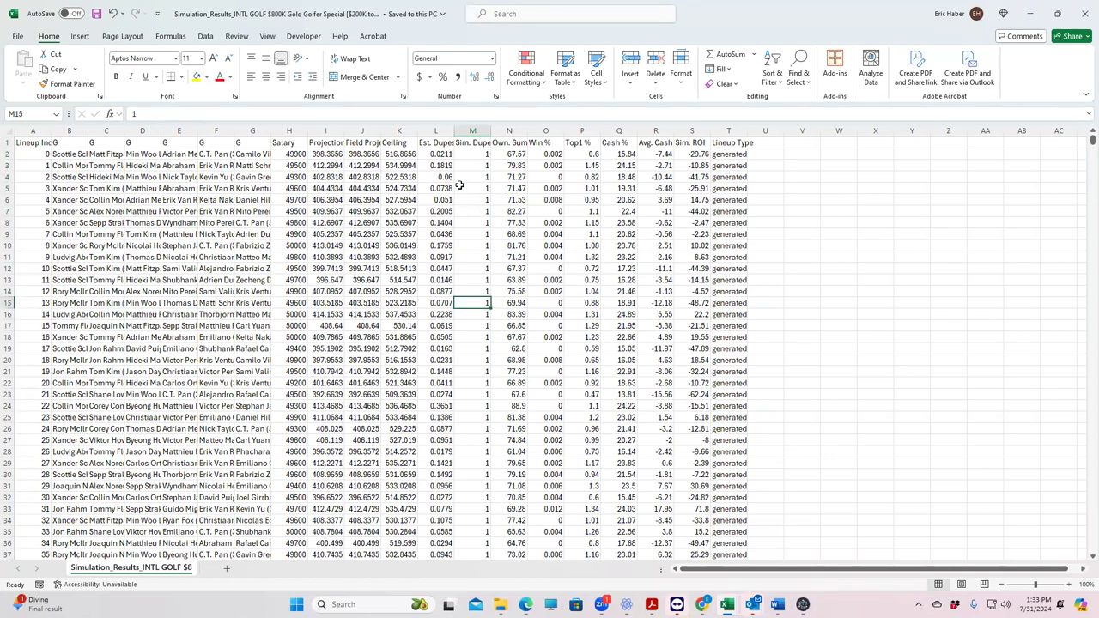
pyautogui.click(479, 152)
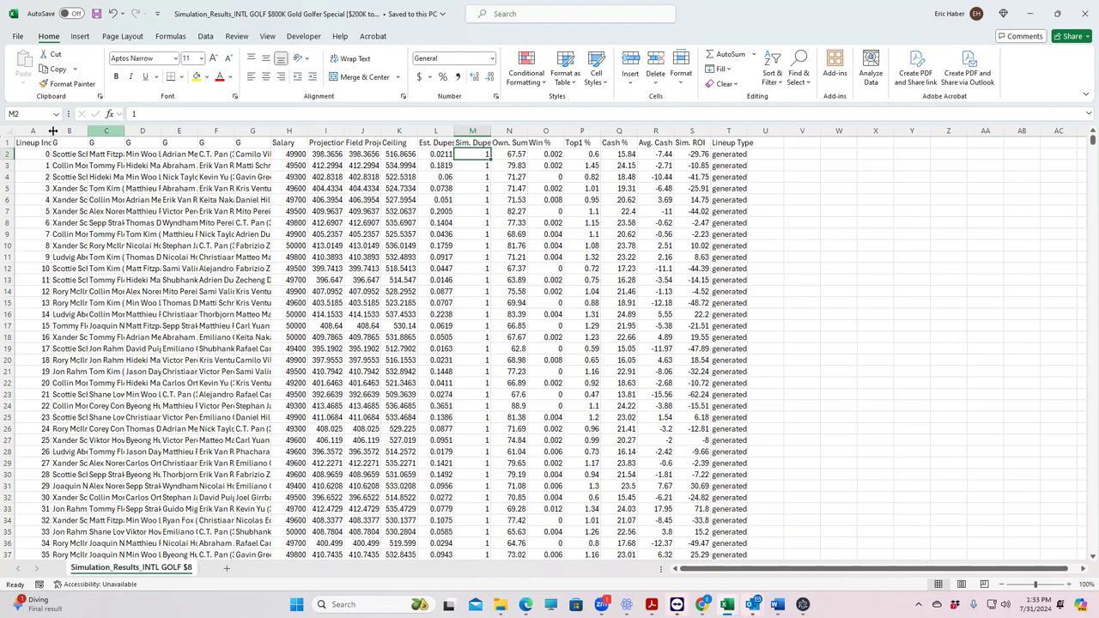
pyautogui.moveTo(32, 130); pyautogui.dragTo(716, 118)
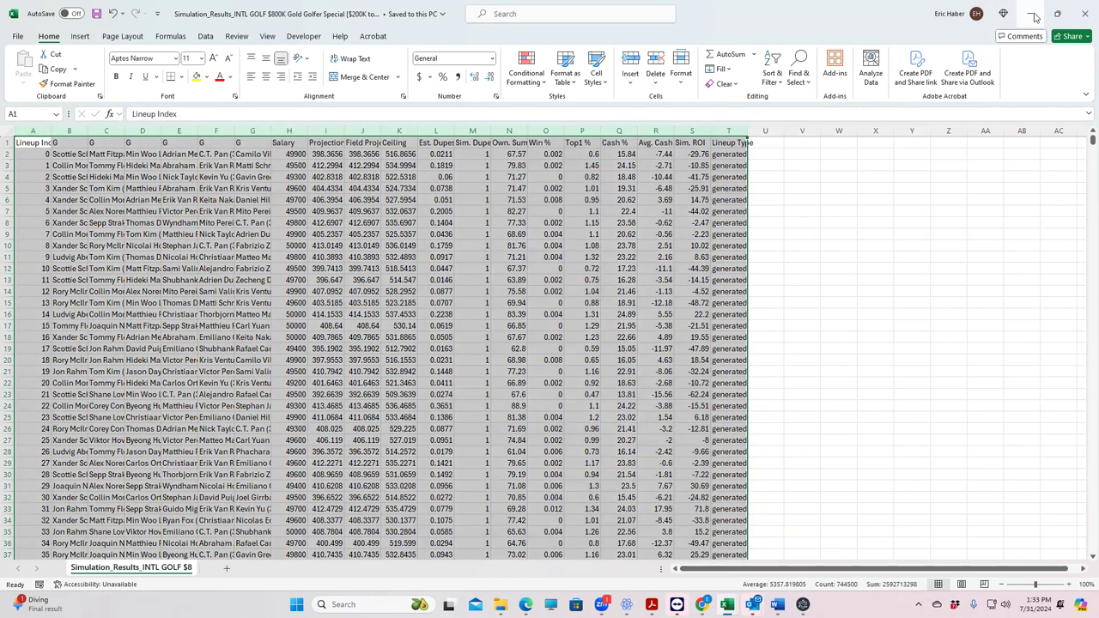
pyautogui.click(1032, 14)
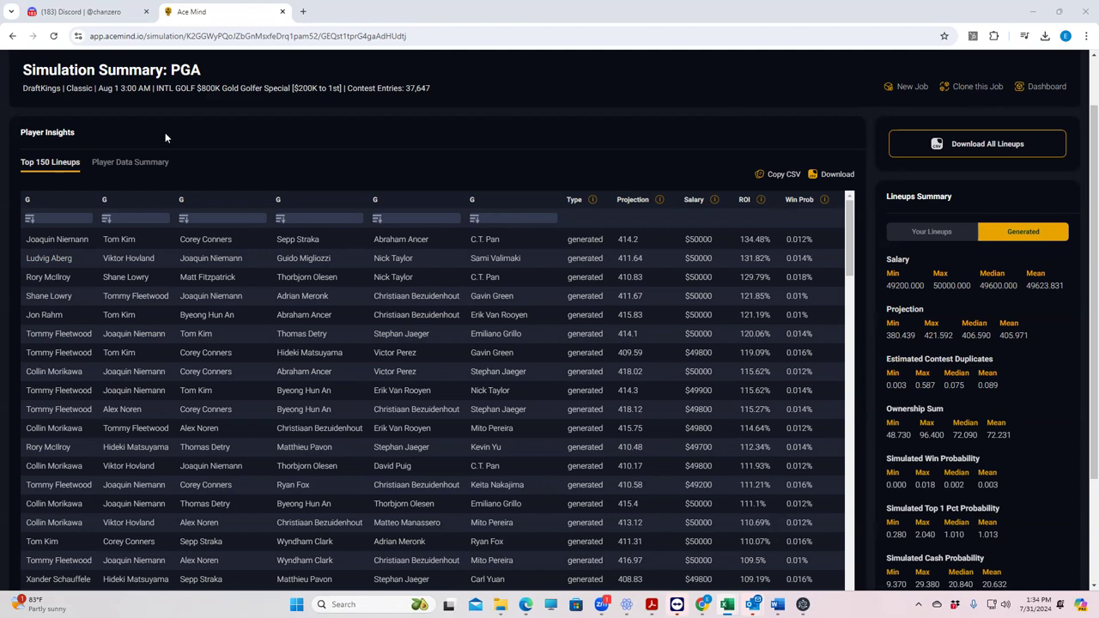
pyautogui.scroll(1, 230, 133)
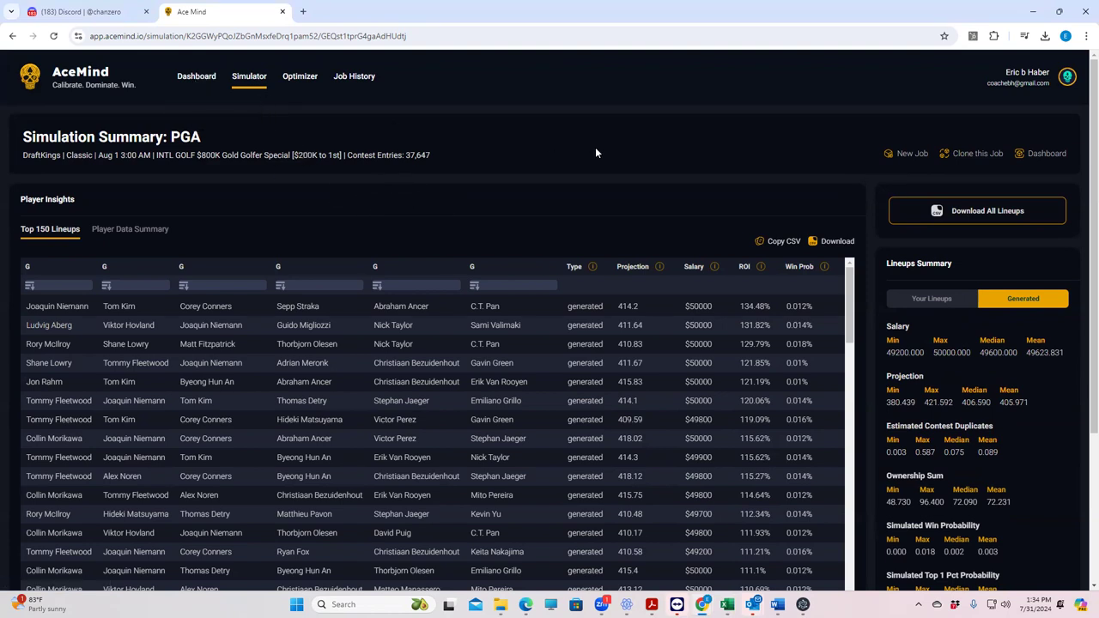
# Step: Start a PGA simulation with the Classic contest type and the Aug 1 3:00 AM slate
pyautogui.click(246, 80)
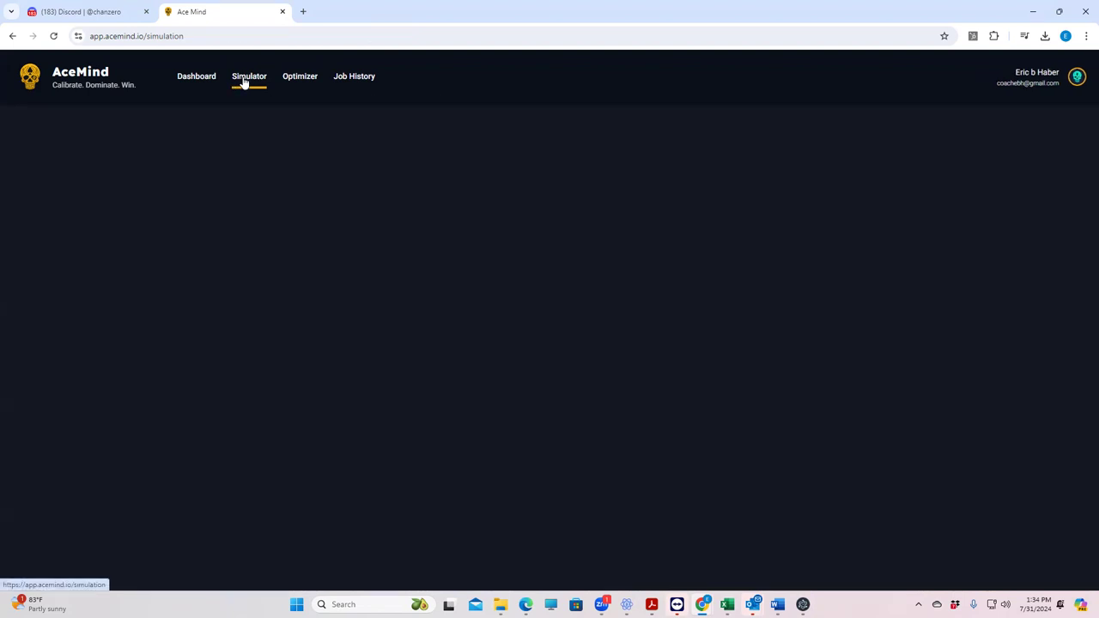
pyautogui.click(487, 213)
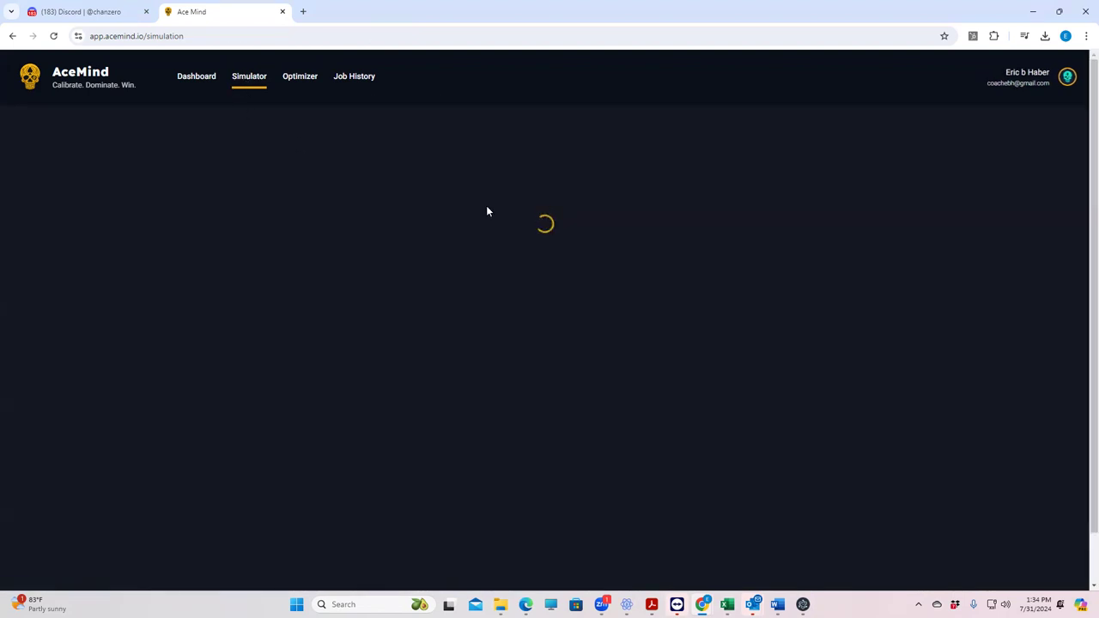
pyautogui.click(499, 253)
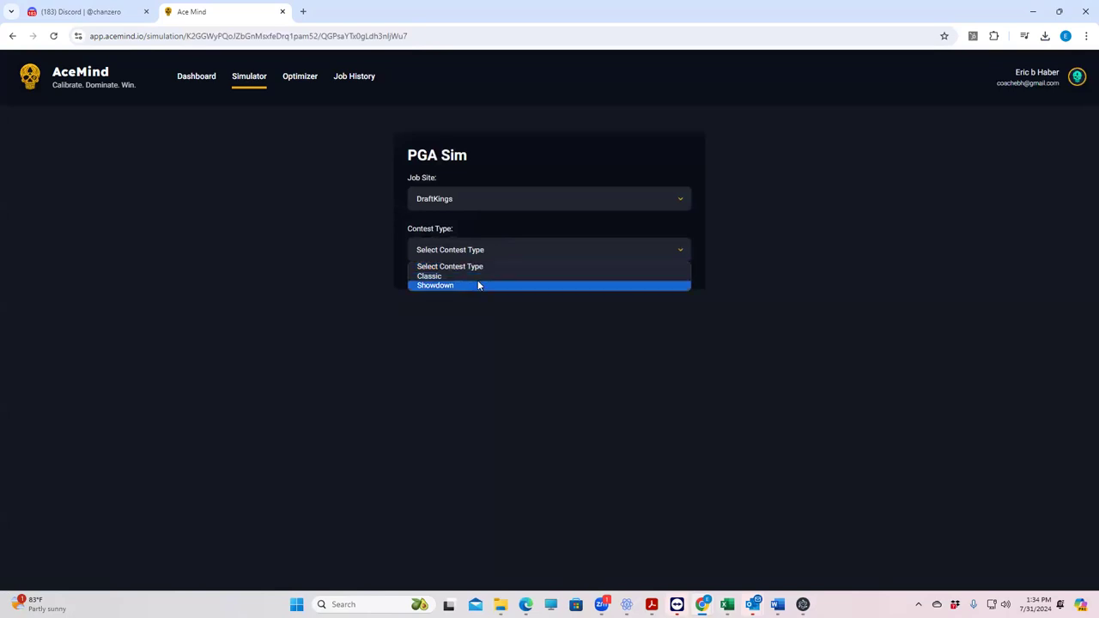
pyautogui.click(472, 275)
pyautogui.click(478, 307)
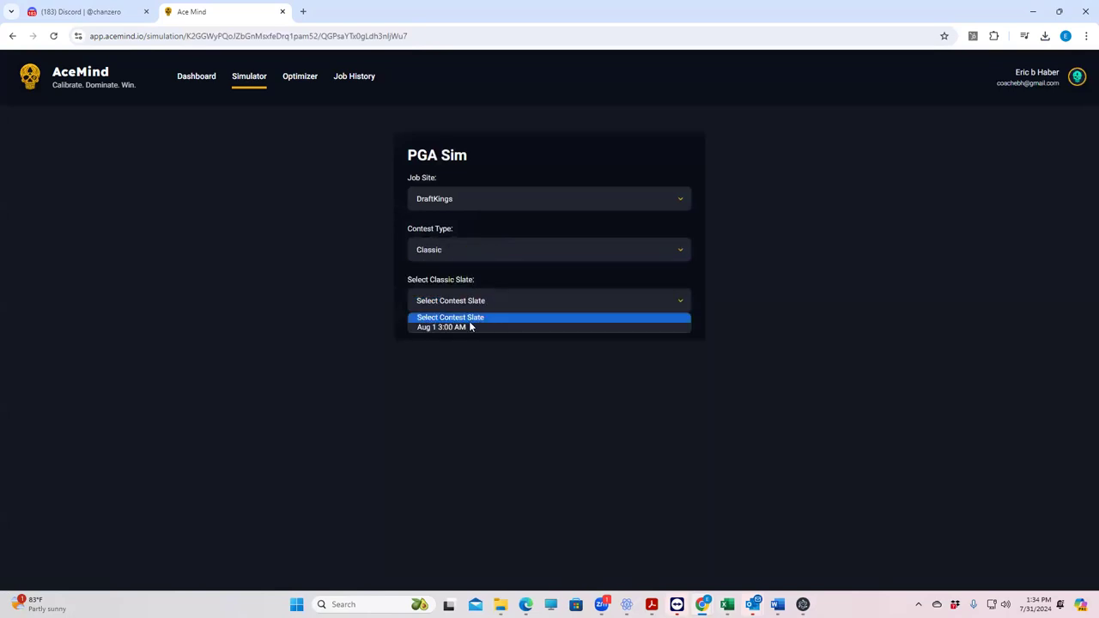
pyautogui.click(471, 326)
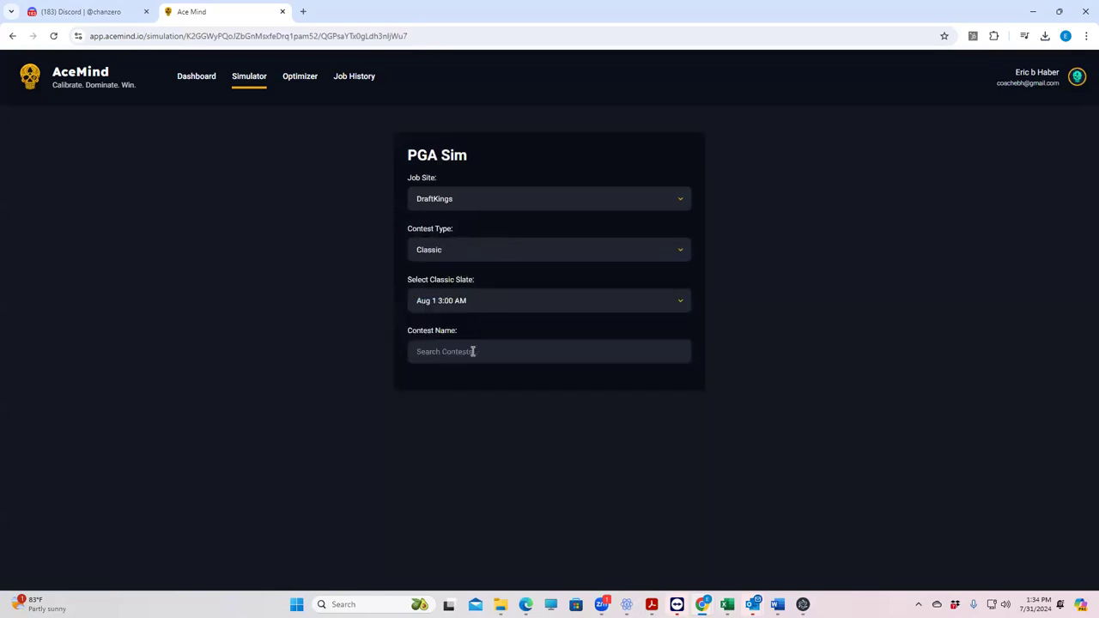
pyautogui.click(472, 351)
pyautogui.click(481, 378)
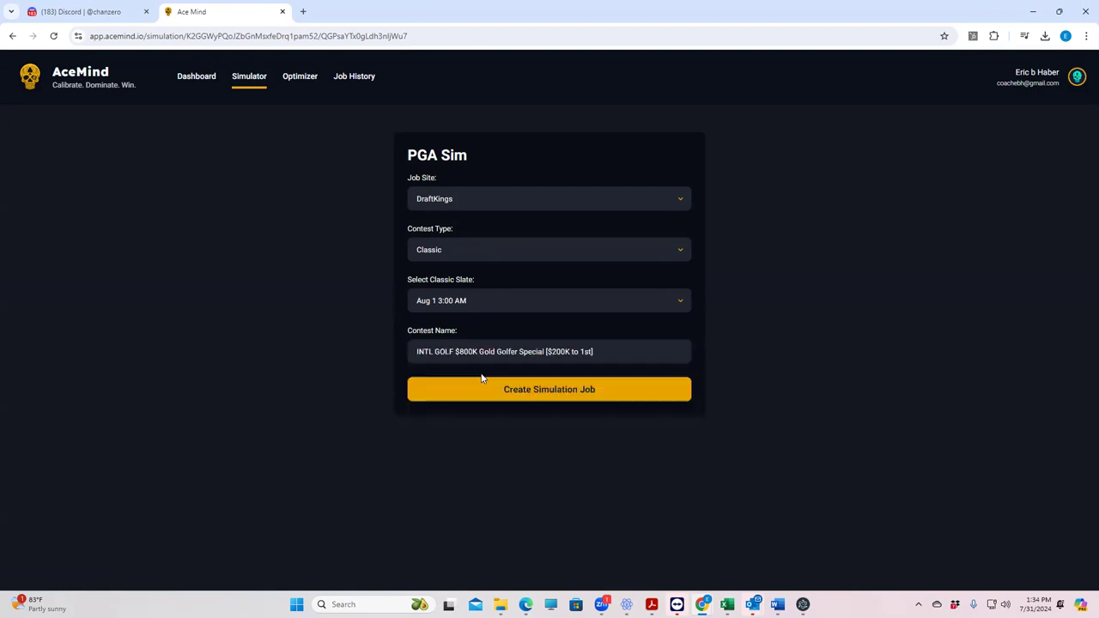
pyautogui.click(538, 388)
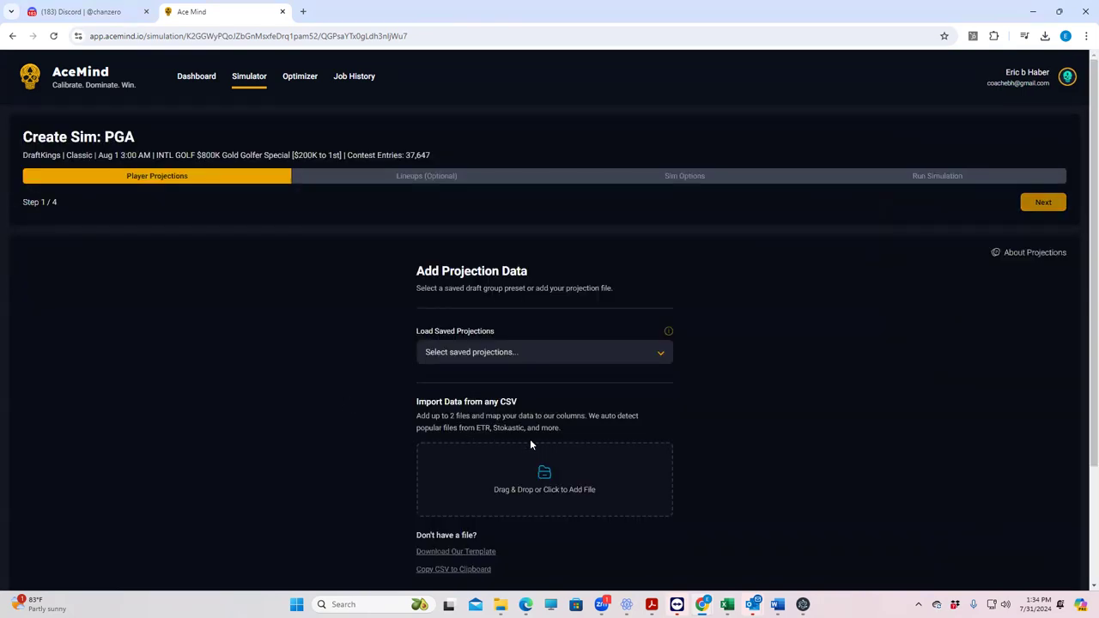
pyautogui.click(583, 359)
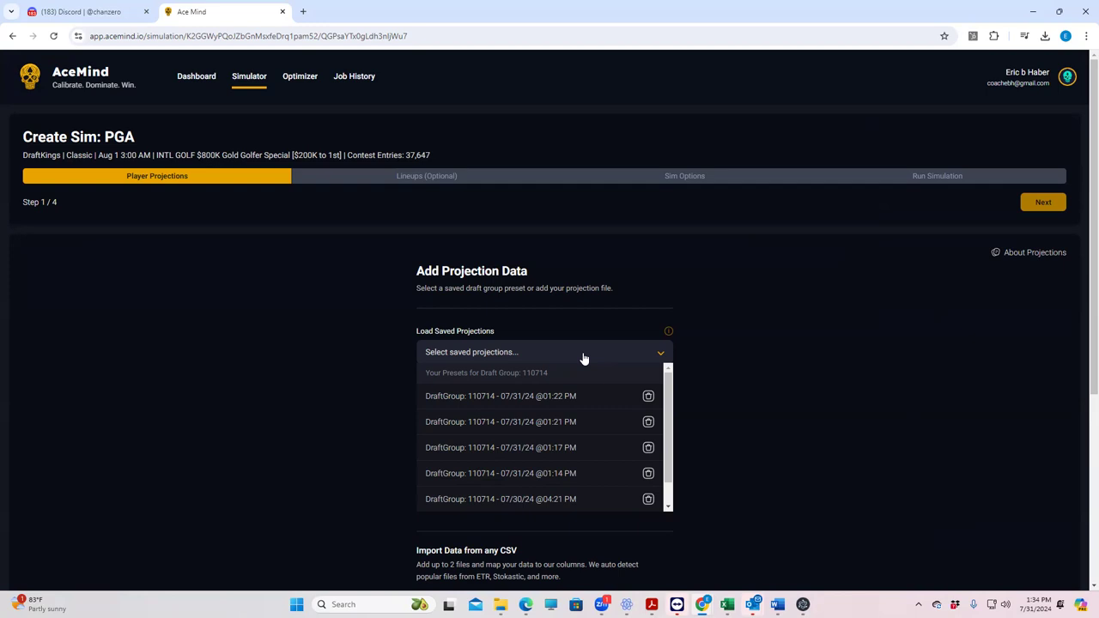
pyautogui.click(542, 398)
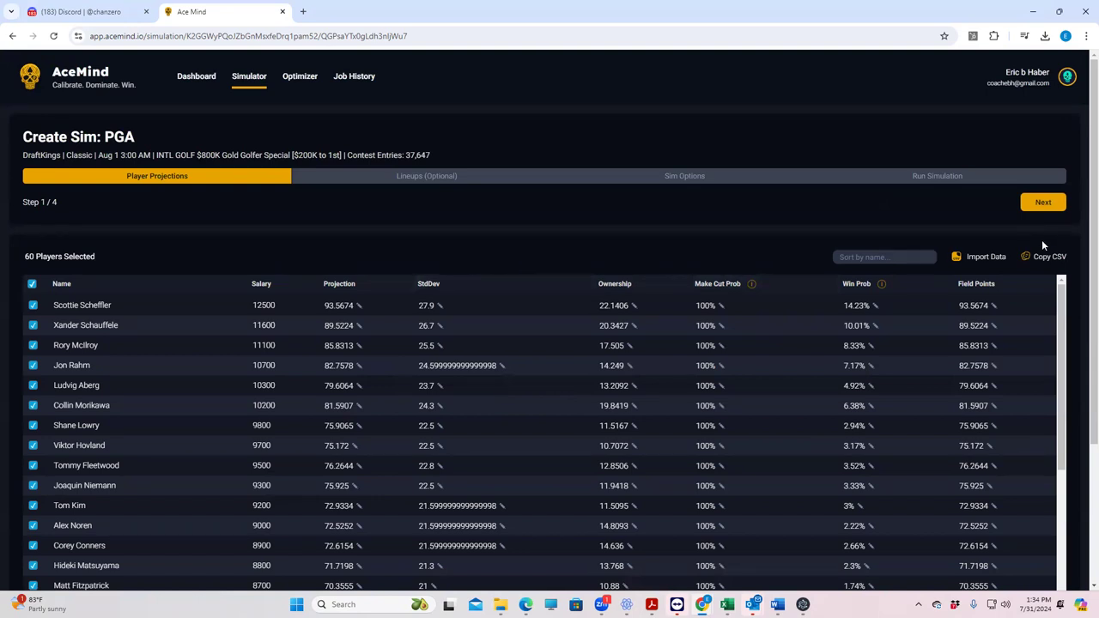
# Step: Restart a PGA simulation setup with the Classic contest type
pyautogui.click(13, 37)
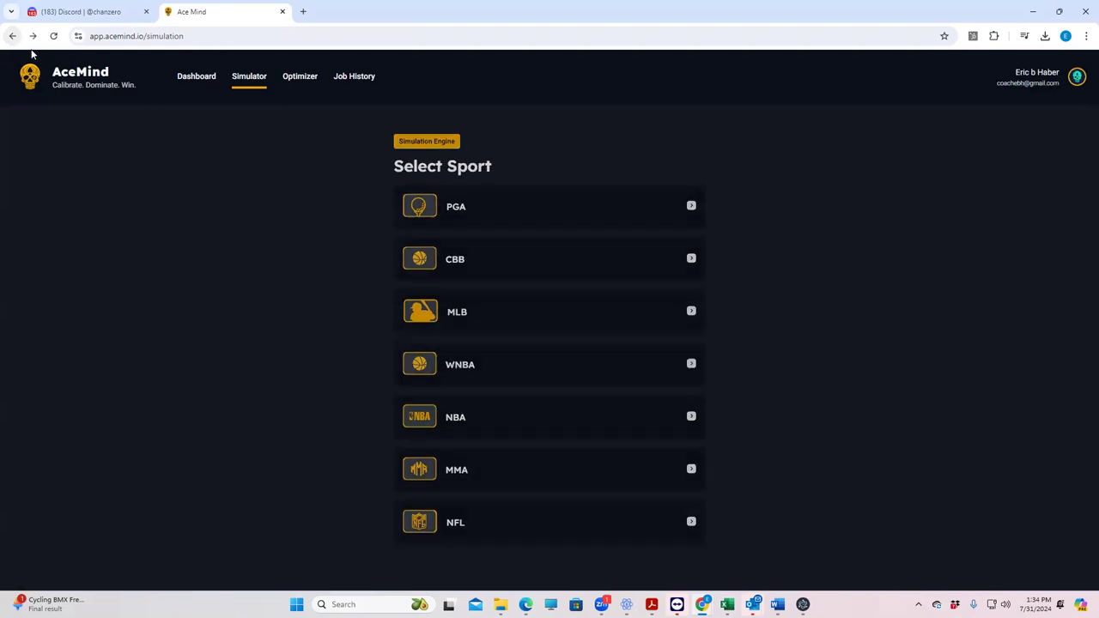
pyautogui.click(463, 206)
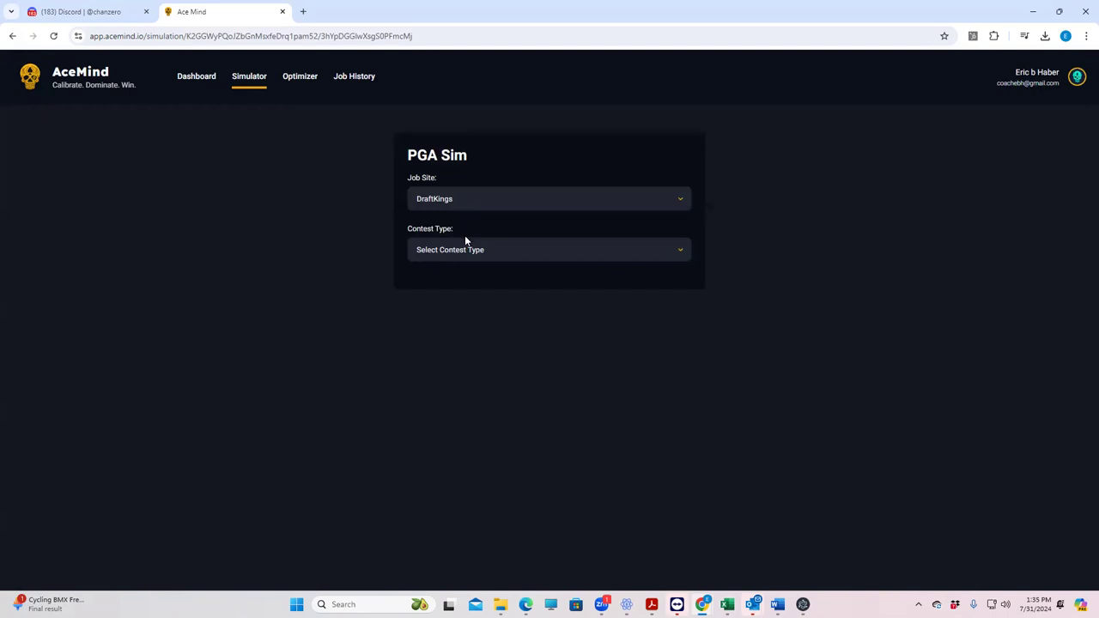
pyautogui.click(465, 249)
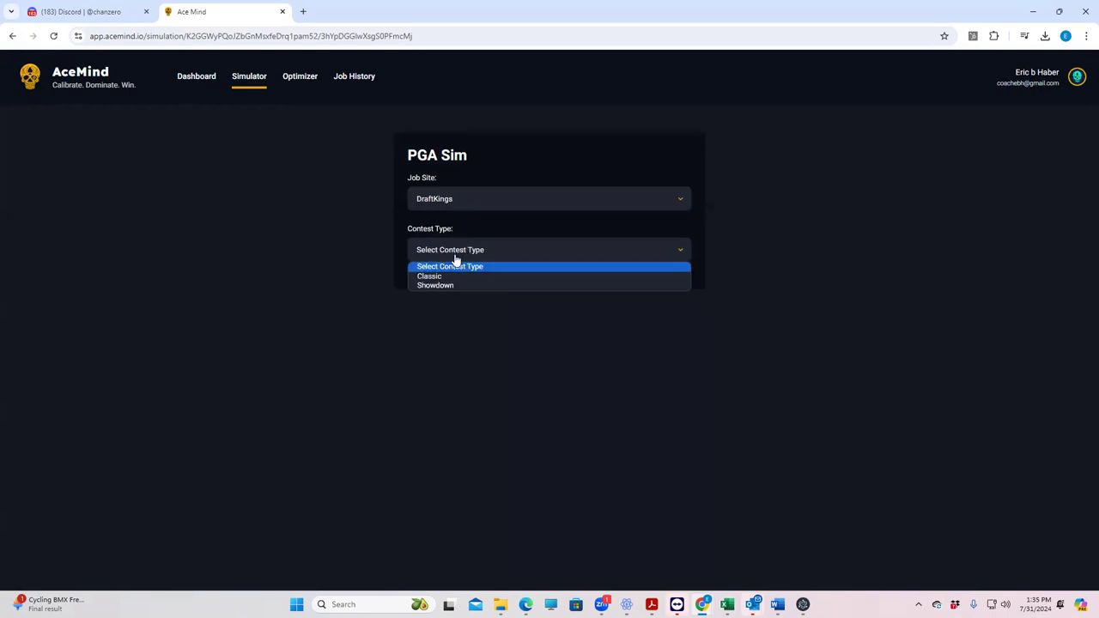
pyautogui.click(441, 277)
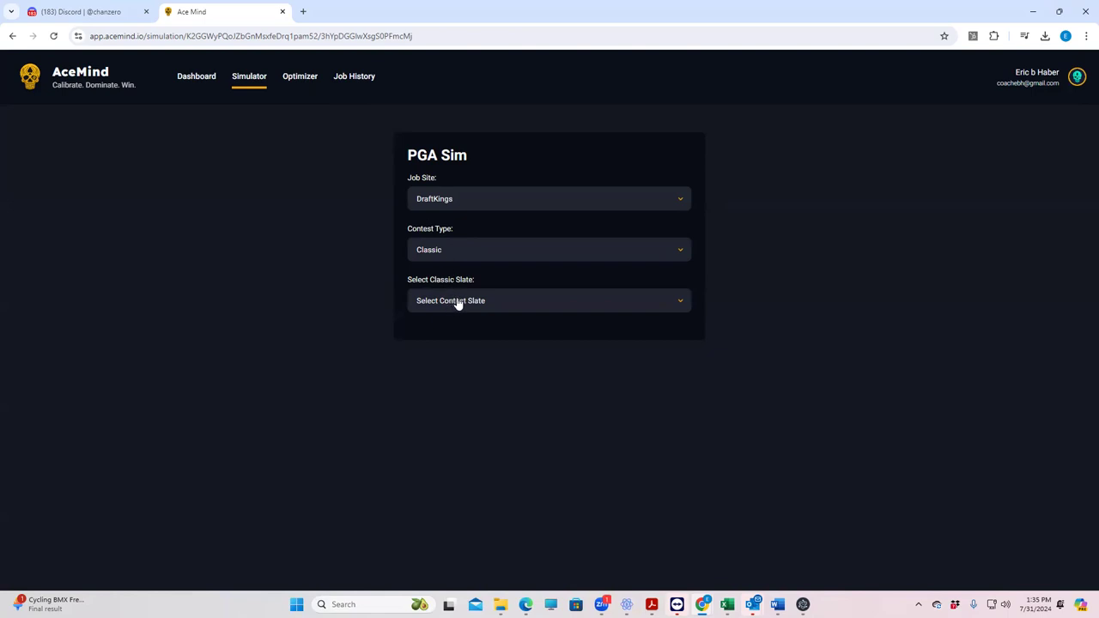
# Step: Open the completed 01:21 PM PGA simulation's summary from Job History
pyautogui.click(369, 79)
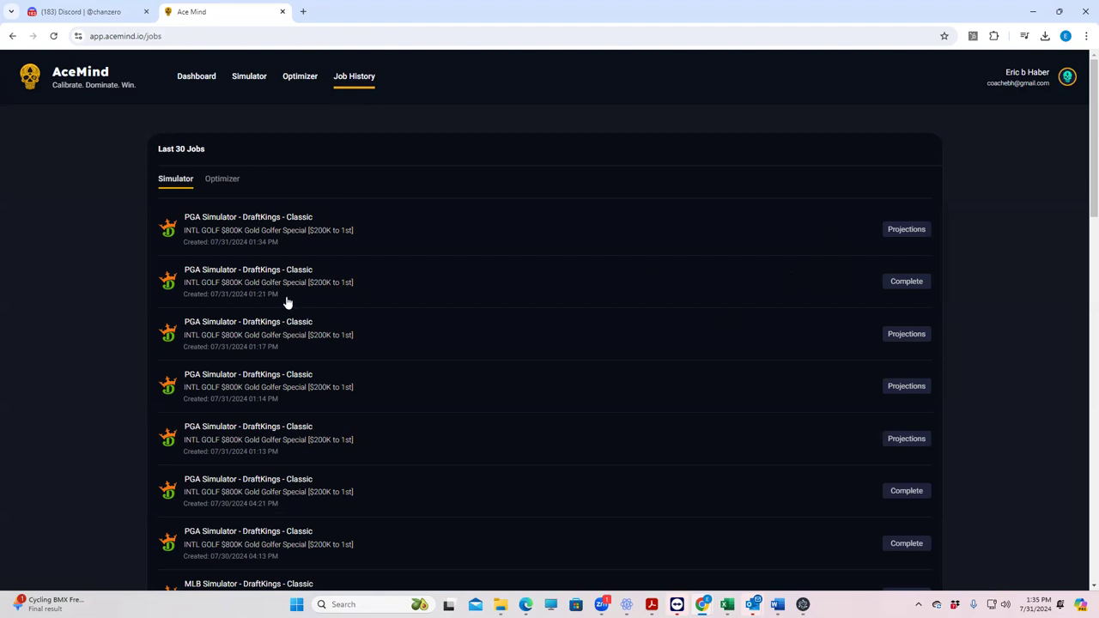
pyautogui.scroll(-2, 636, 395)
pyautogui.scroll(2, 635, 395)
pyautogui.click(262, 279)
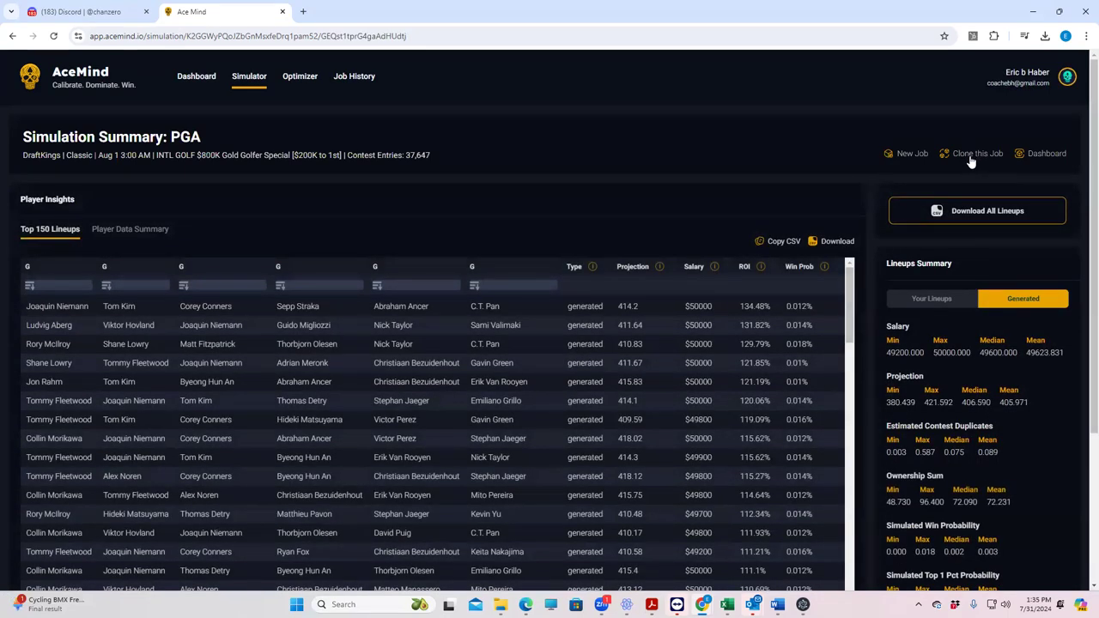
# Step: Clone the completed PGA job and review its 60 loaded player projections
pyautogui.click(971, 157)
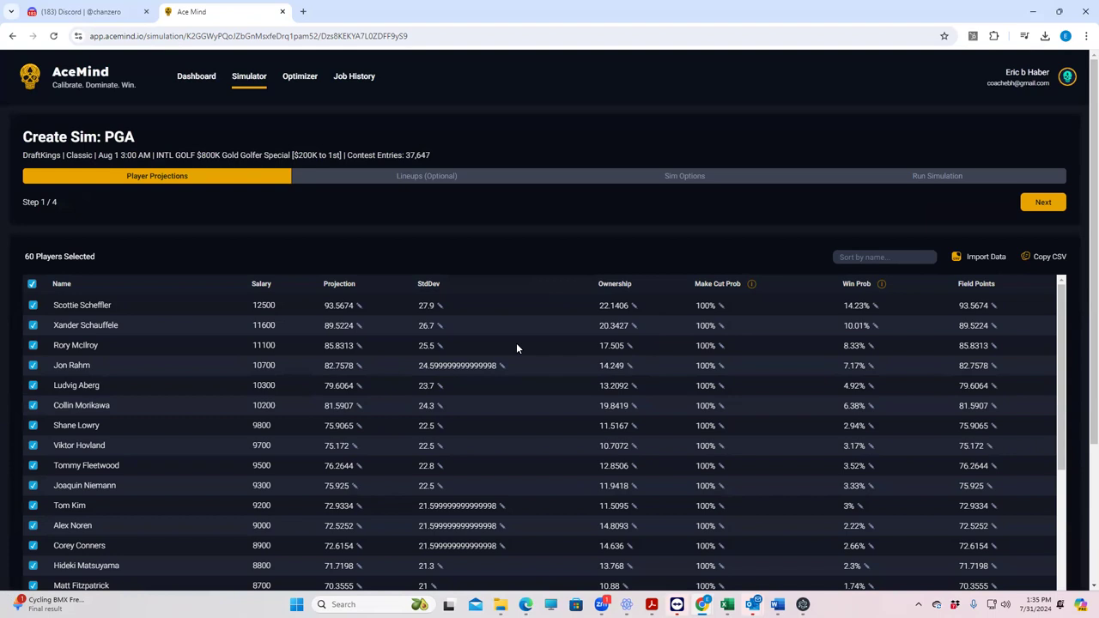
pyautogui.scroll(-3, 43, 447)
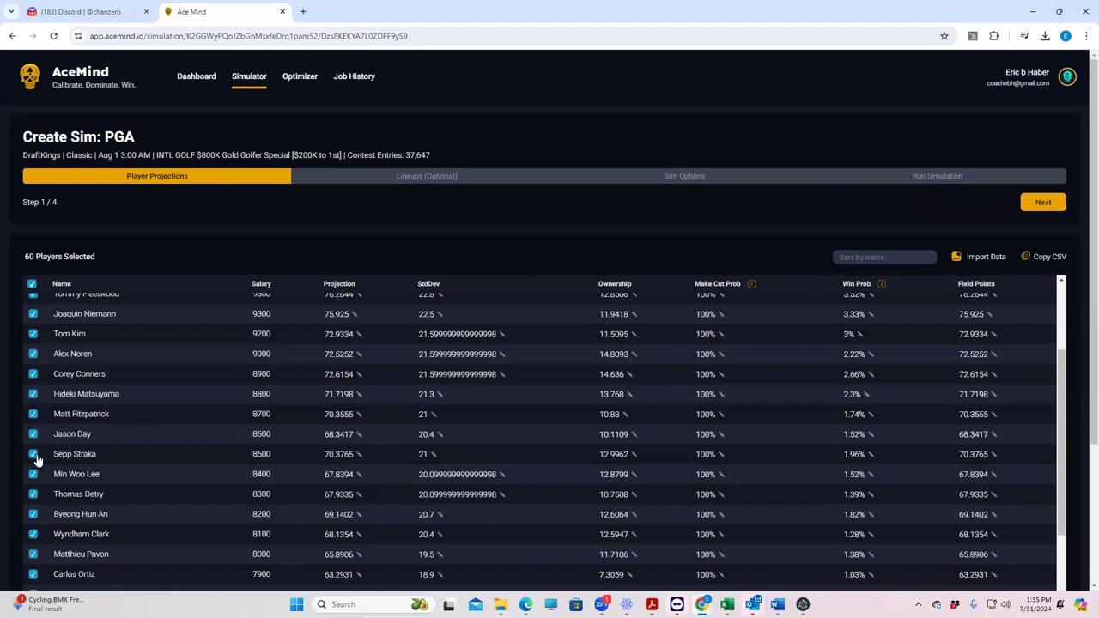
pyautogui.scroll(-3, 43, 459)
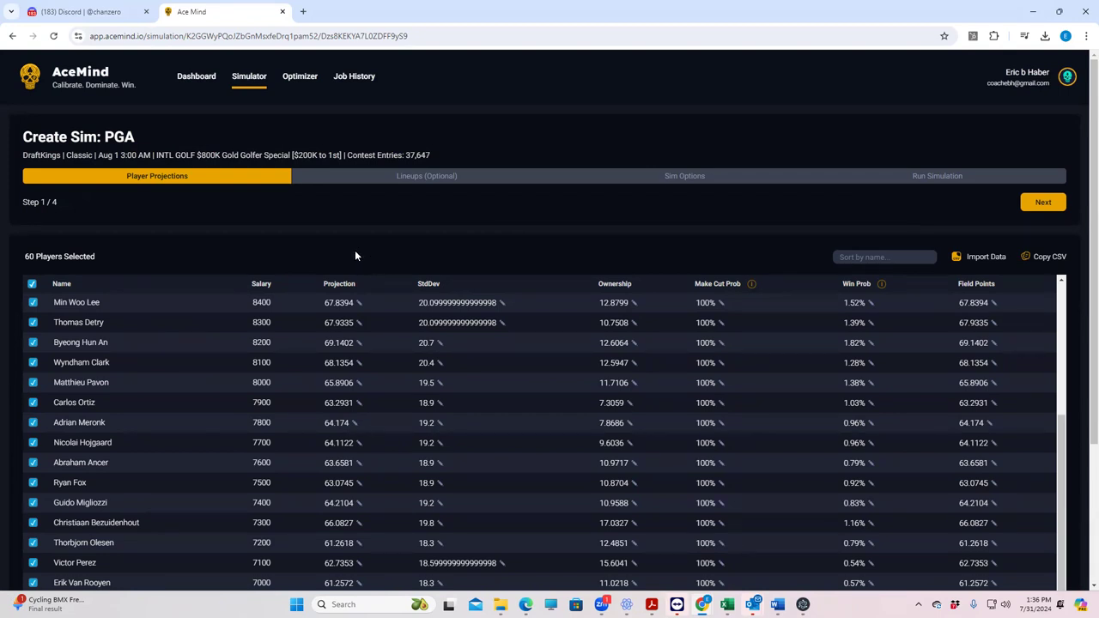
# Step: Create a PGA Classic optimizer job named 'test' for the Aug 1 3:00 AM slate
pyautogui.click(310, 80)
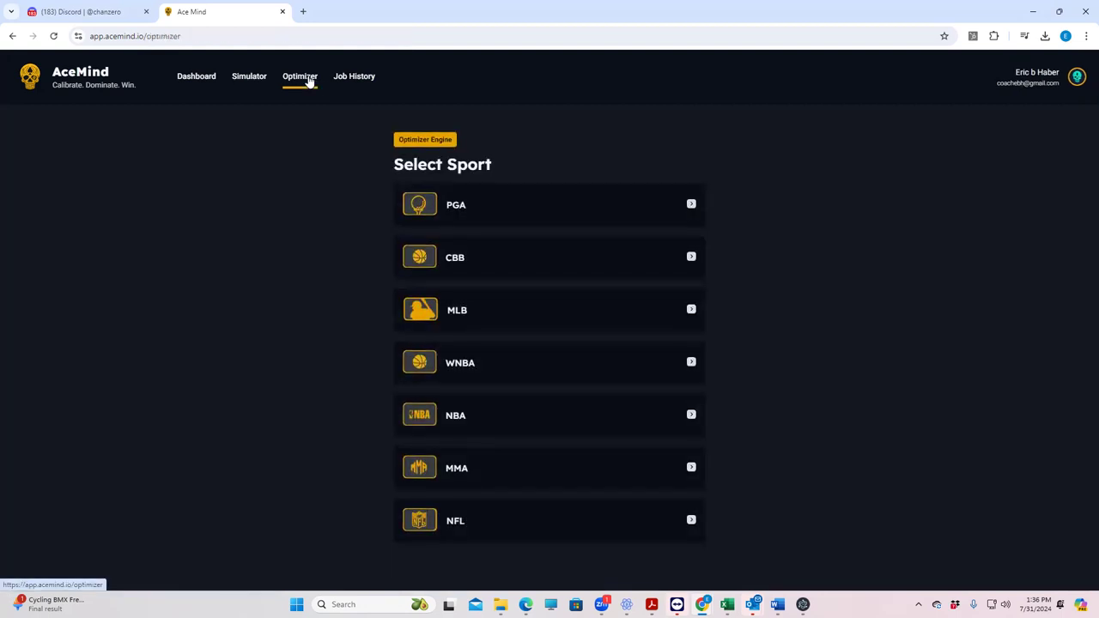
pyautogui.click(458, 213)
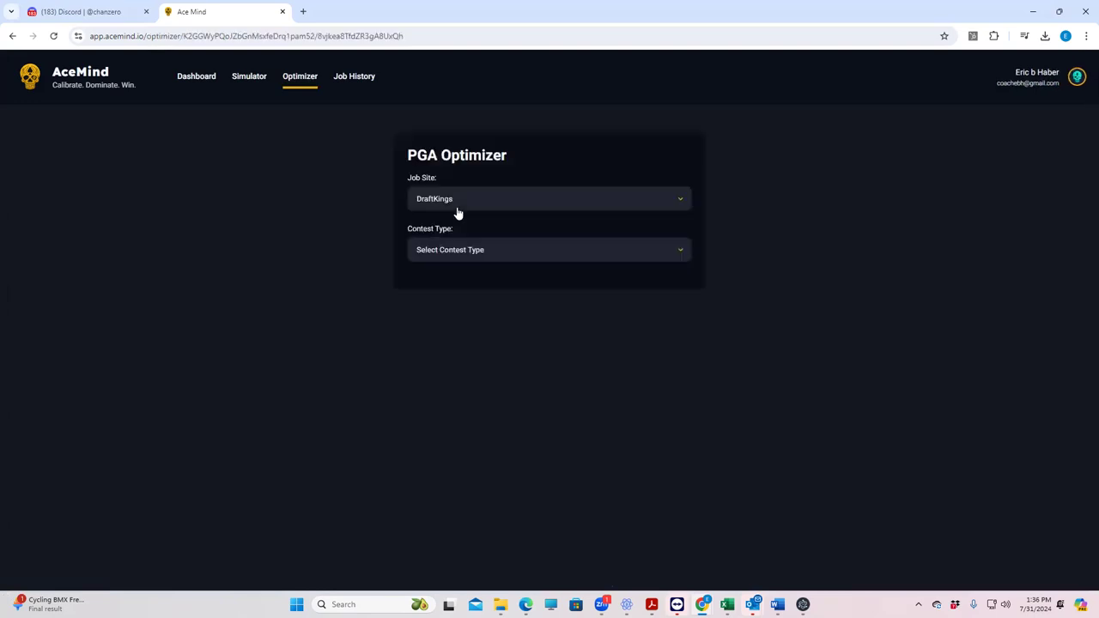
pyautogui.click(460, 254)
pyautogui.click(454, 276)
pyautogui.click(444, 298)
pyautogui.click(441, 327)
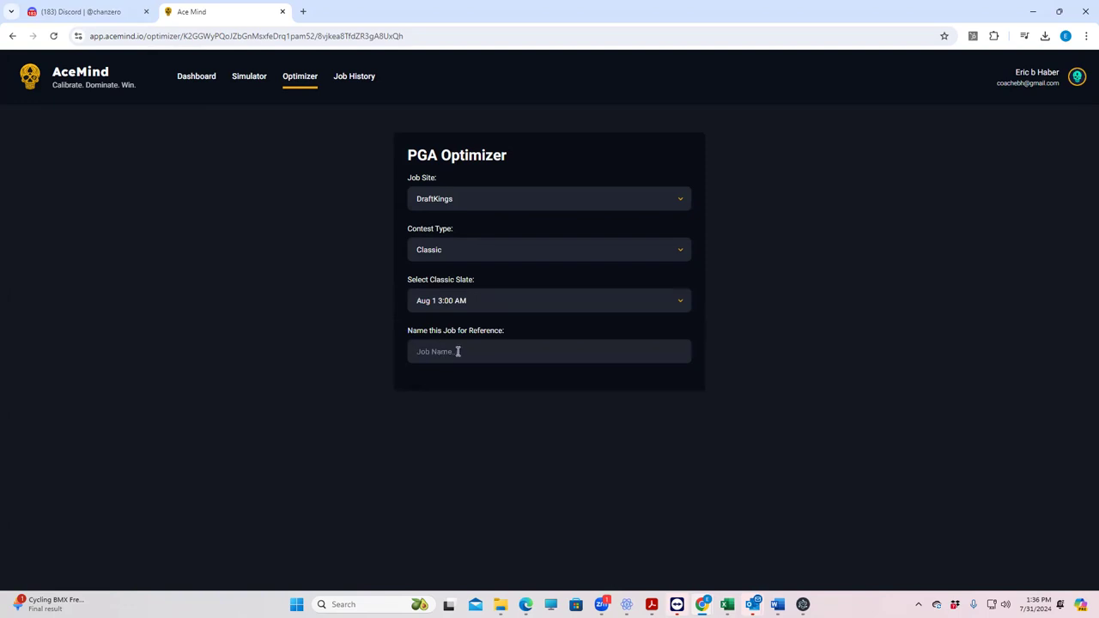
pyautogui.click(458, 351)
pyautogui.write('test')
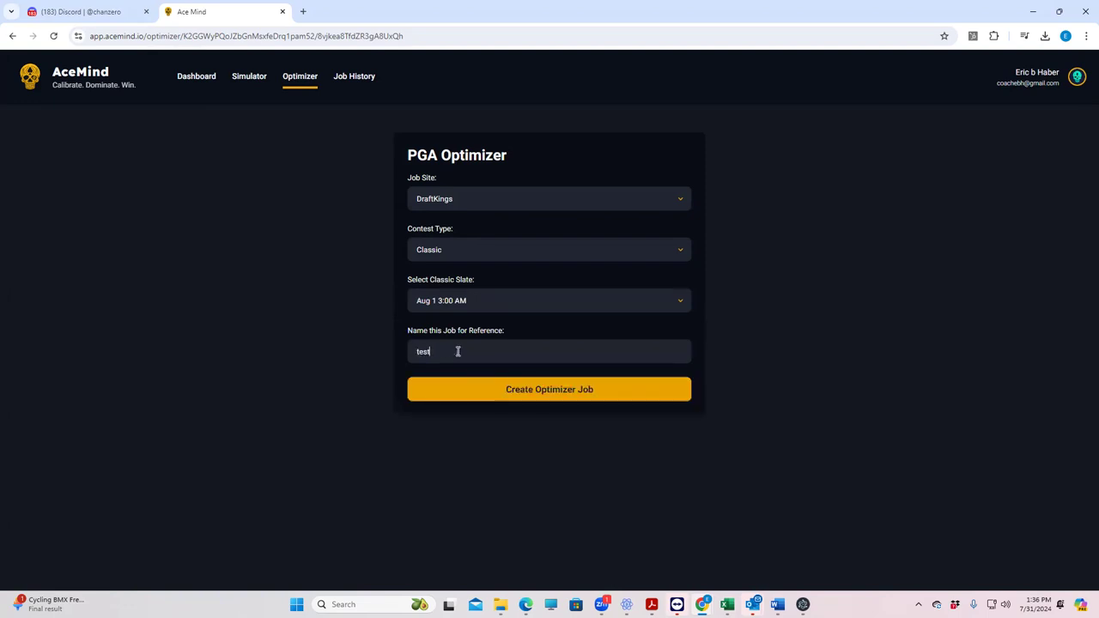
pyautogui.click(524, 391)
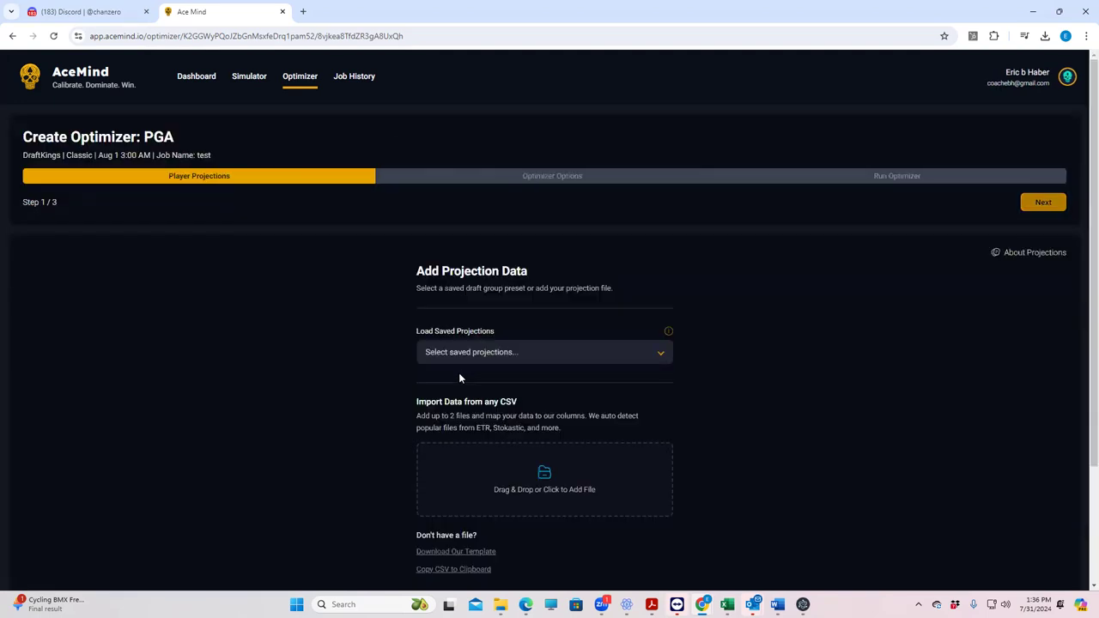
# Step: Load saved projections, run the optimizer, and start a simulation from its 150 lineups
pyautogui.click(558, 354)
pyautogui.click(498, 395)
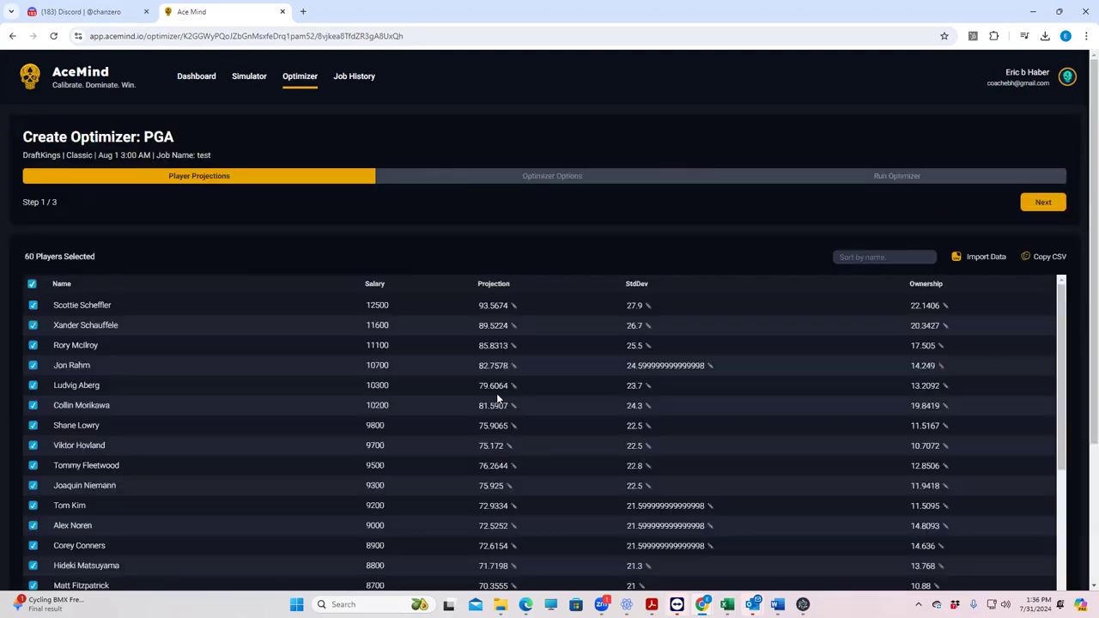
pyautogui.click(1041, 203)
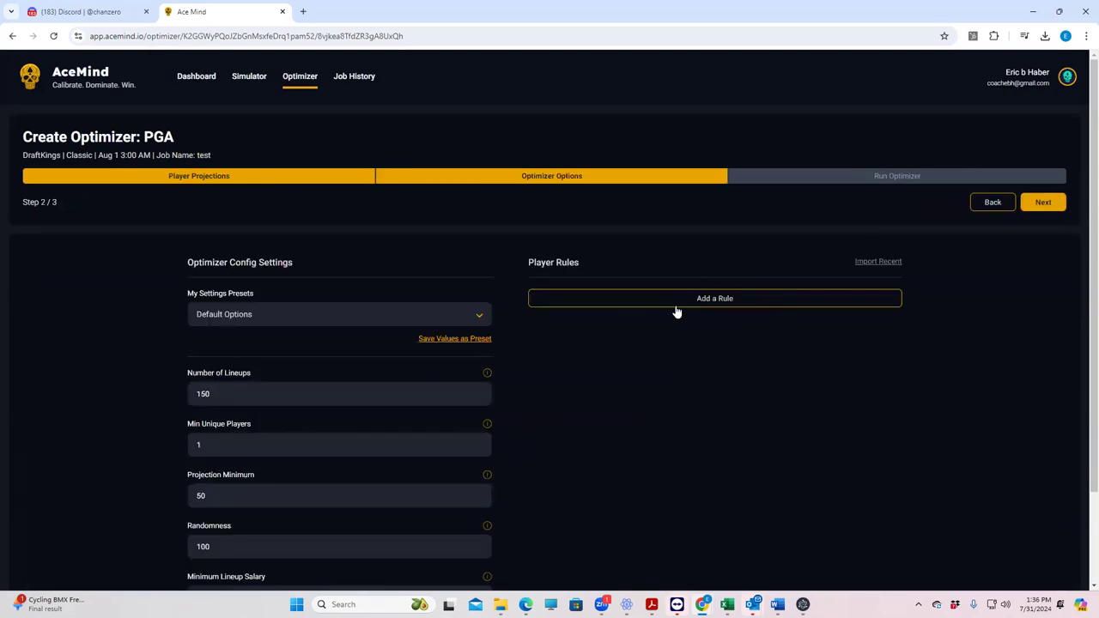
pyautogui.click(1034, 204)
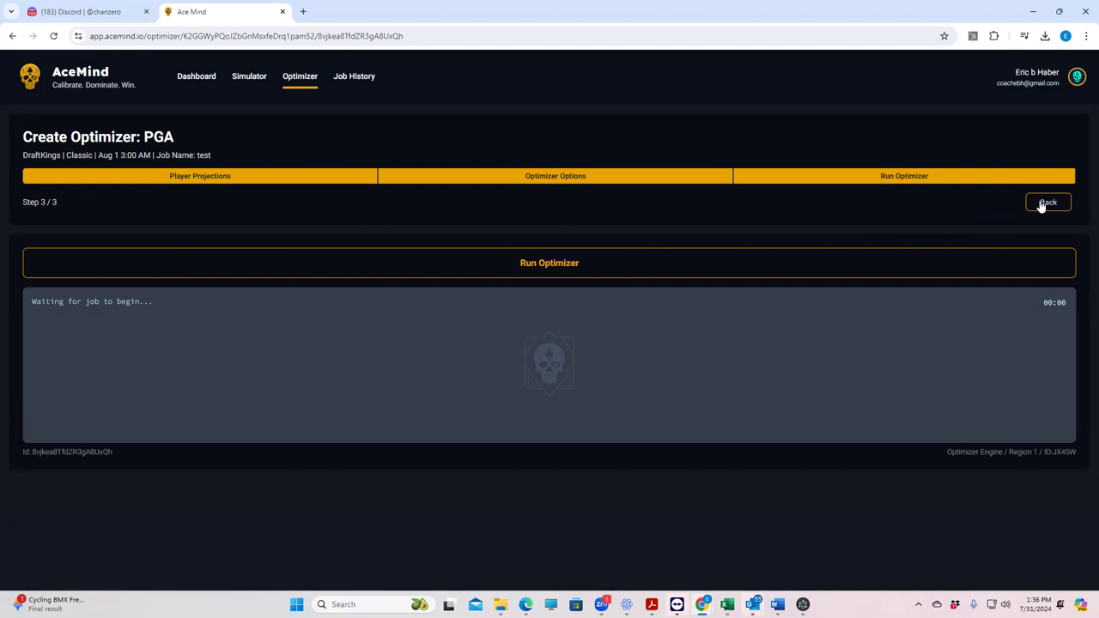
pyautogui.click(545, 266)
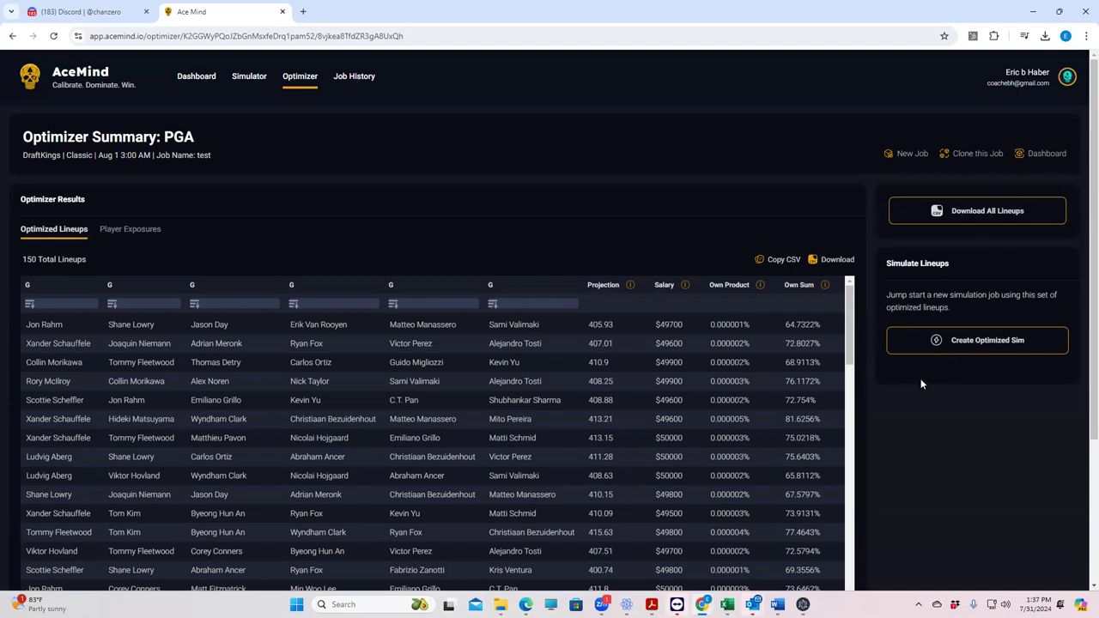
pyautogui.click(956, 352)
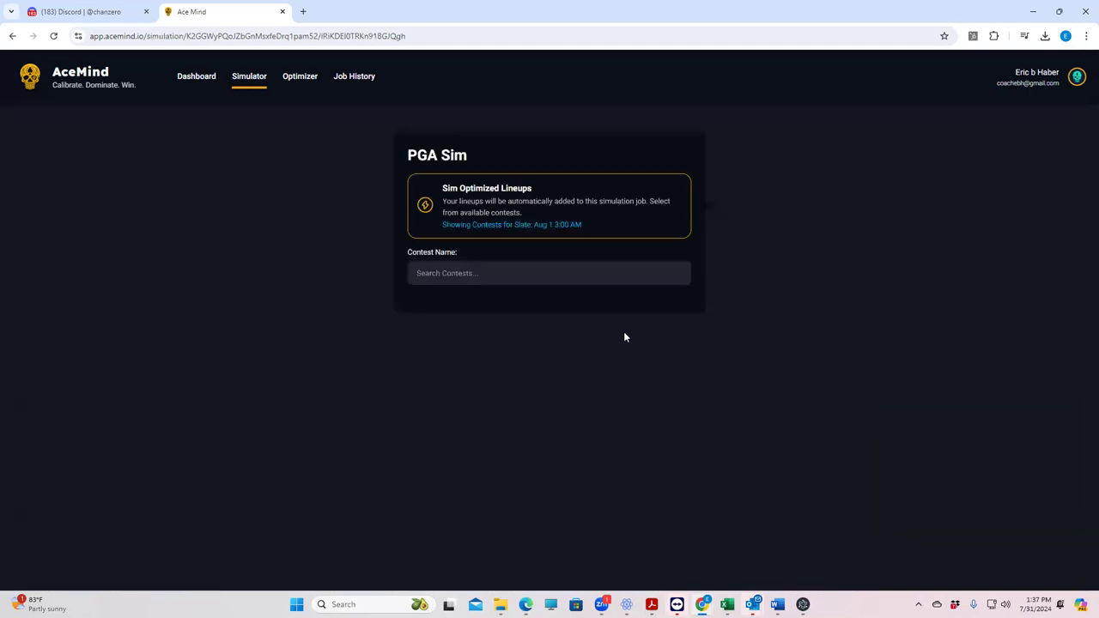
# Step: Create a sim job for the $400K Signature Hole contest
pyautogui.click(461, 273)
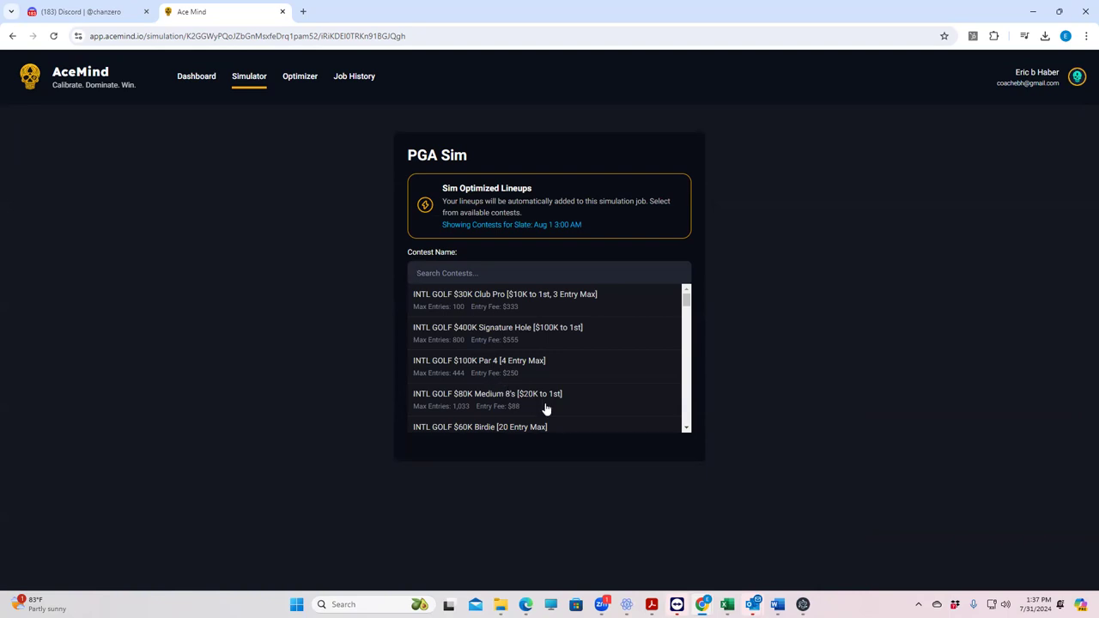
pyautogui.scroll(-2, 674, 319)
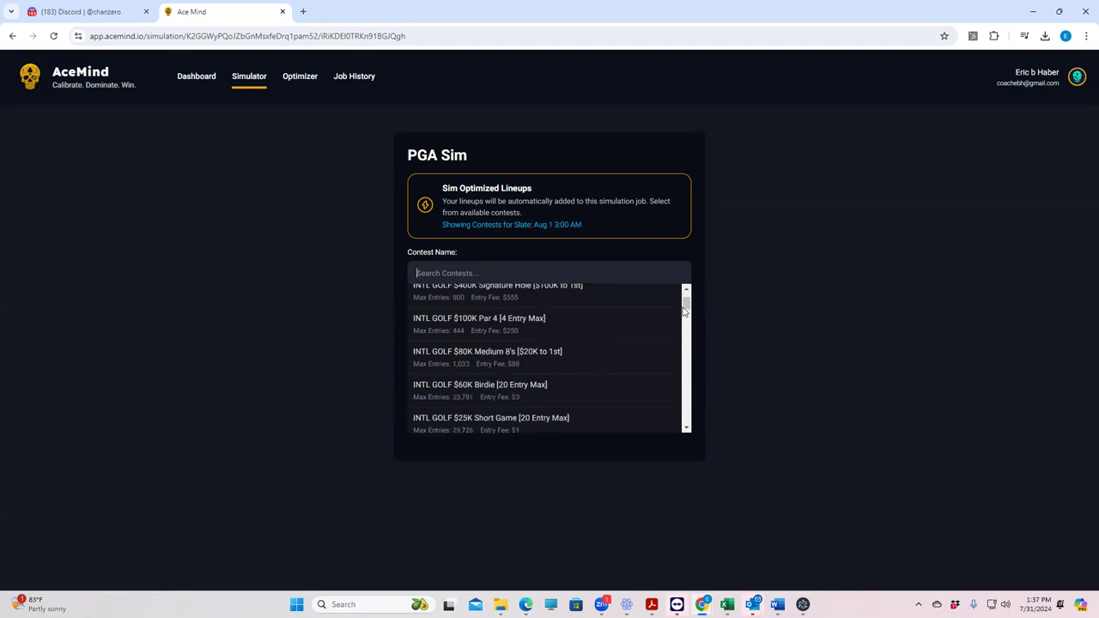
pyautogui.scroll(2, 610, 334)
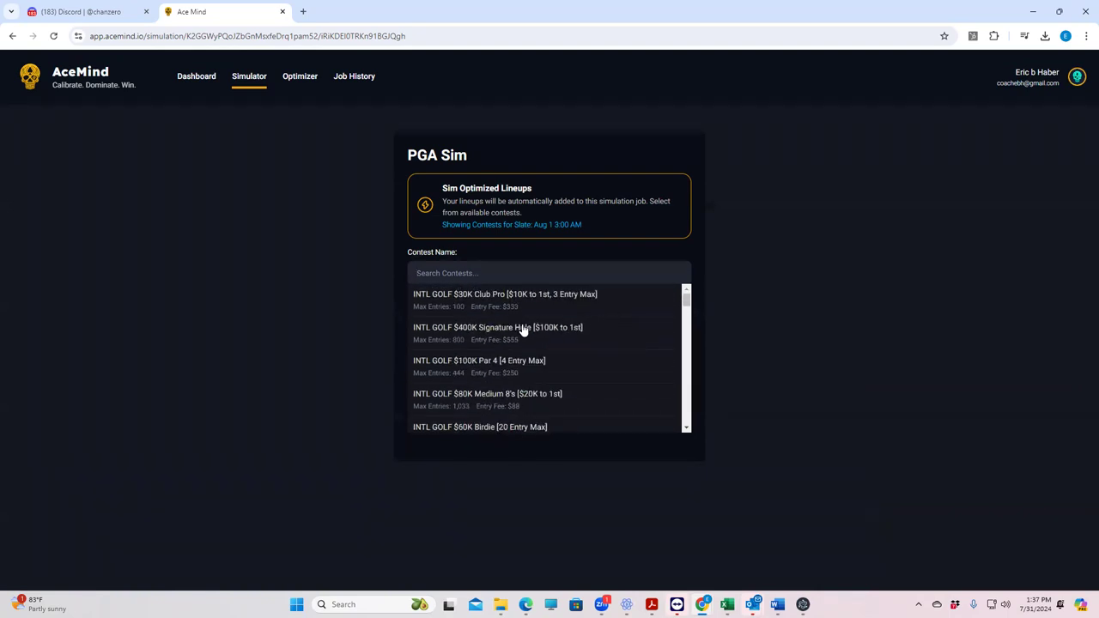
pyautogui.click(521, 329)
pyautogui.click(567, 313)
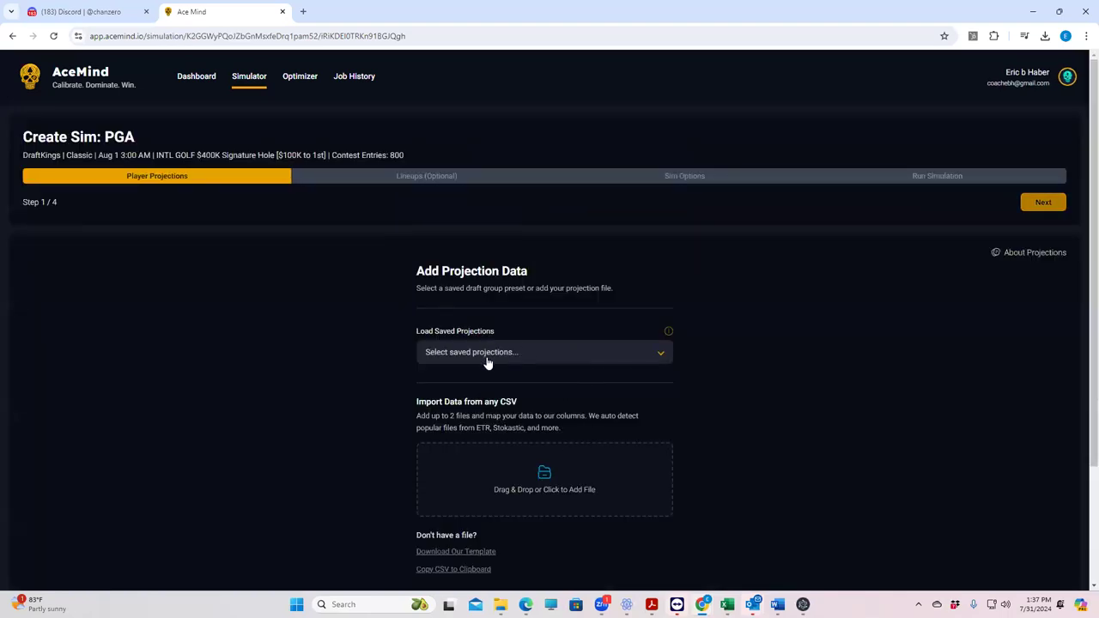
# Step: Load the DraftGroup 110714 01:22 PM projections preset and advance to Run Simulation
pyautogui.click(540, 355)
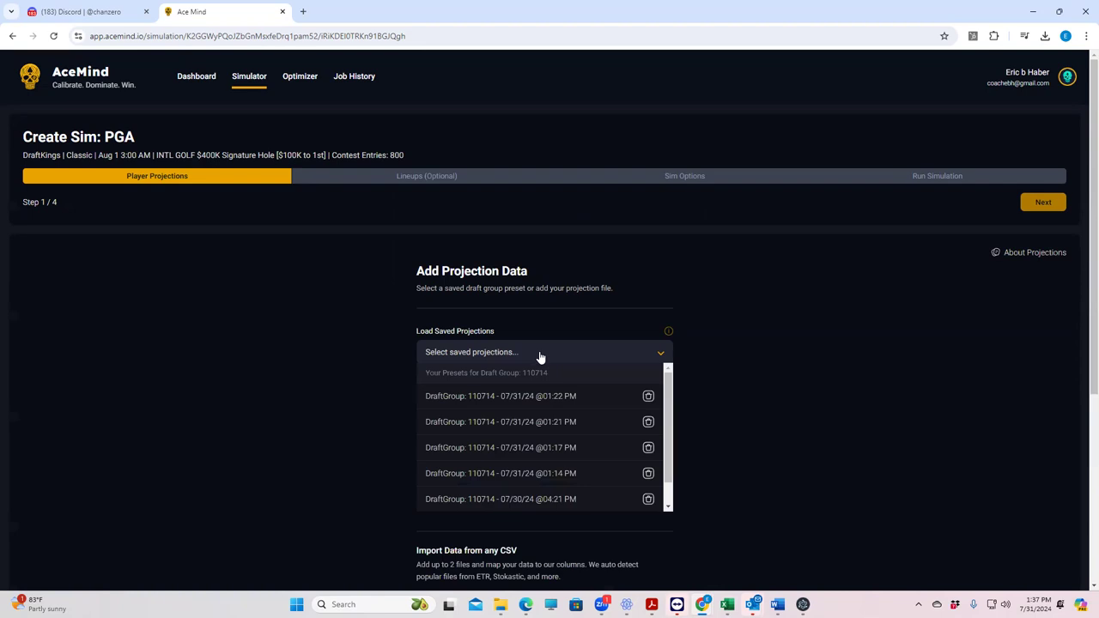
pyautogui.click(524, 396)
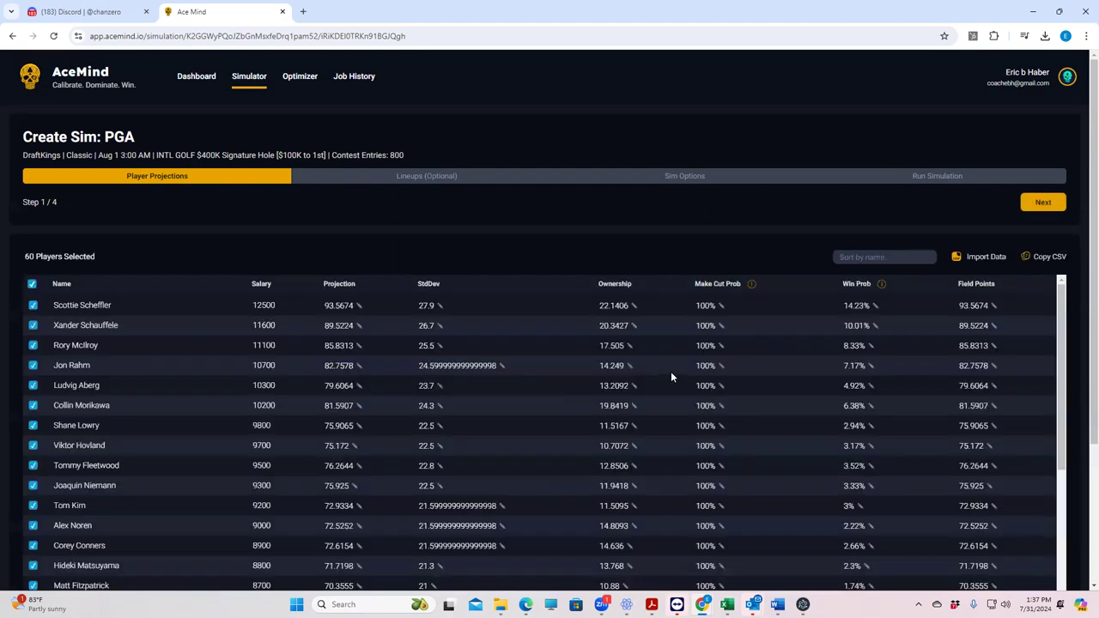
pyautogui.click(1045, 204)
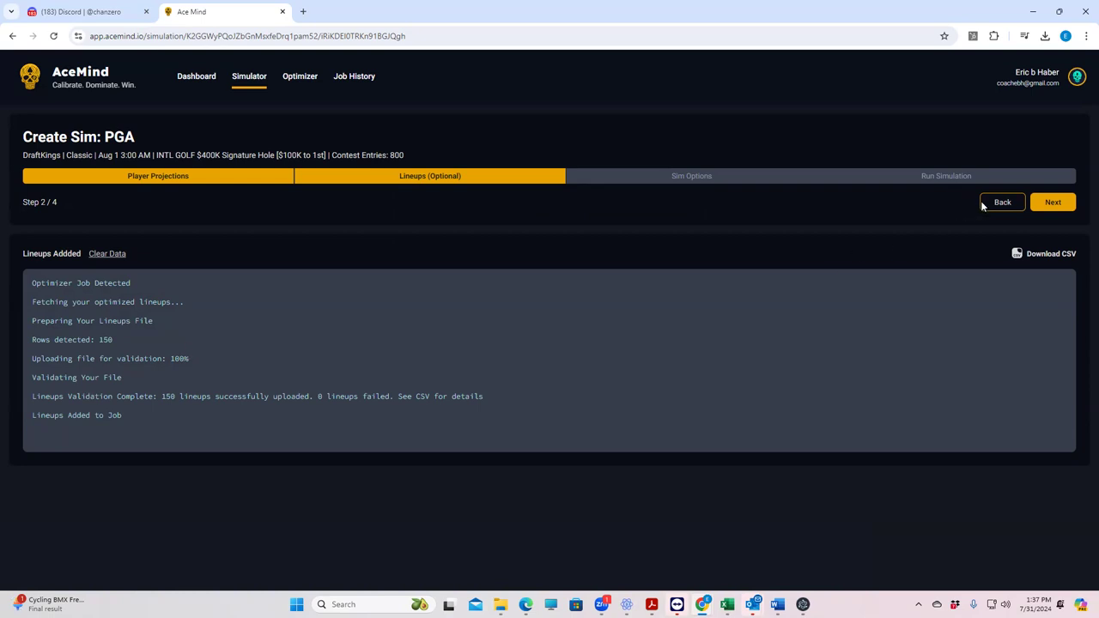
pyautogui.click(1041, 206)
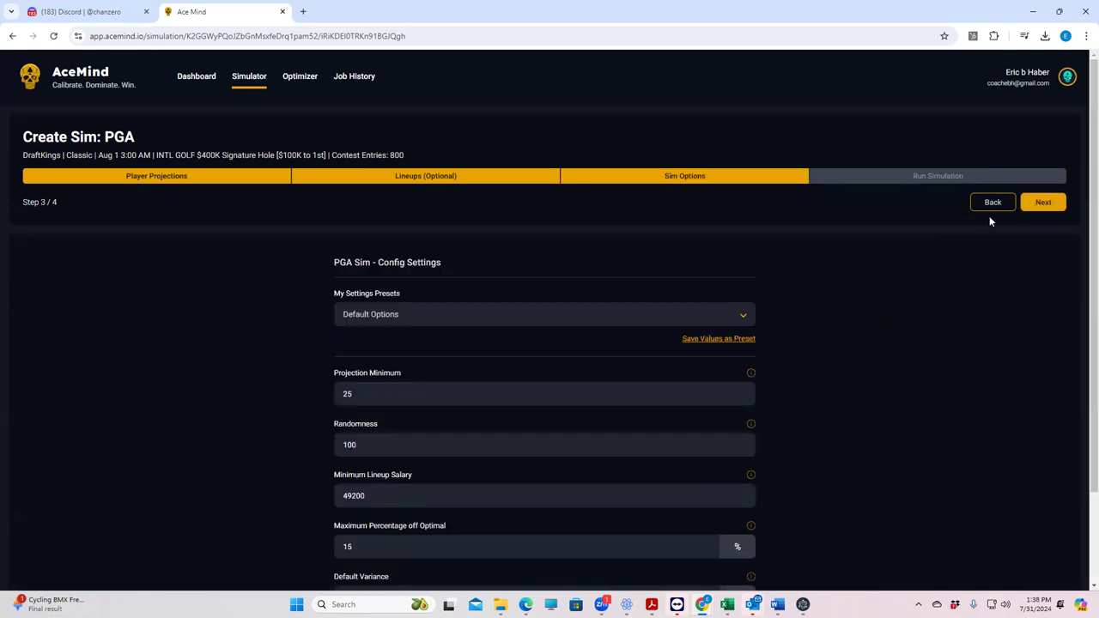
pyautogui.click(1033, 204)
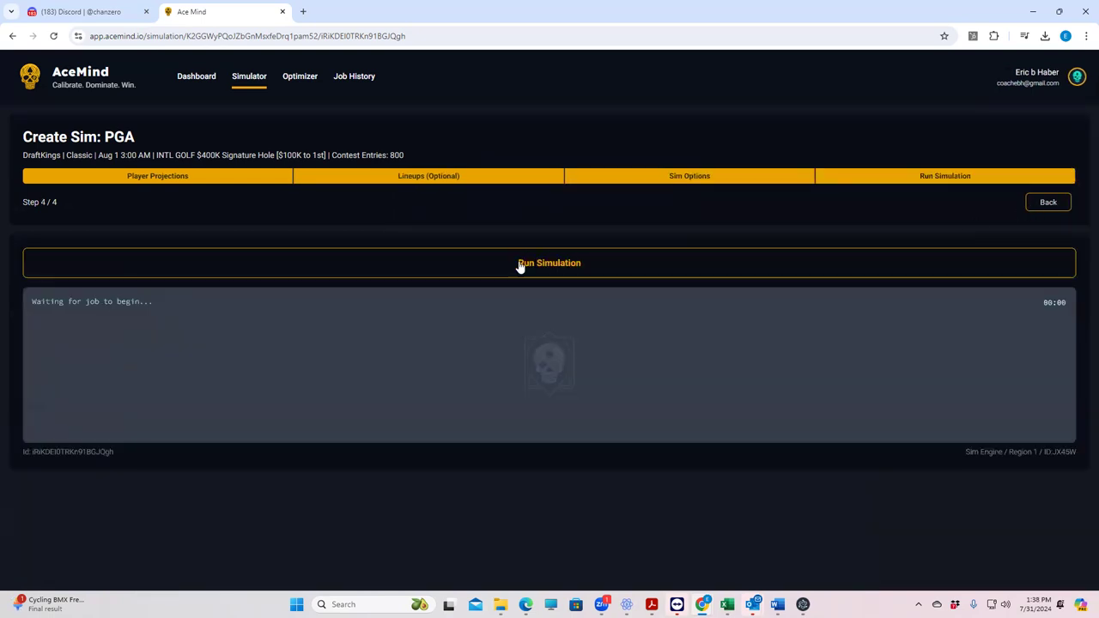
# Step: Run the $400K Signature Hole sim of 50000 simulations, then return to the Select Sport page
pyautogui.click(550, 266)
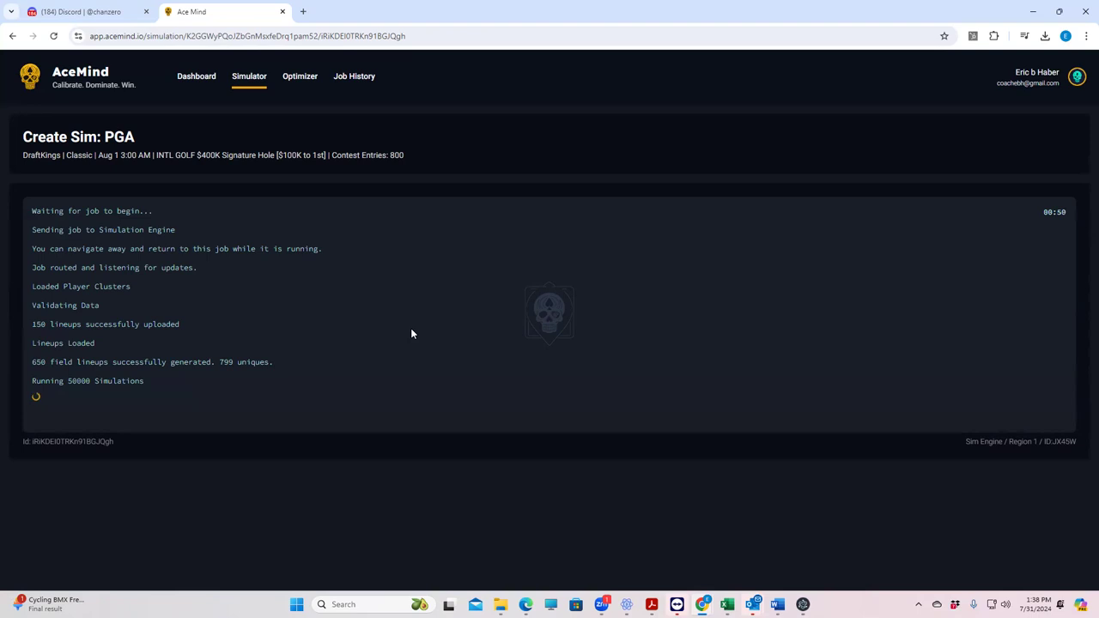
pyautogui.click(240, 79)
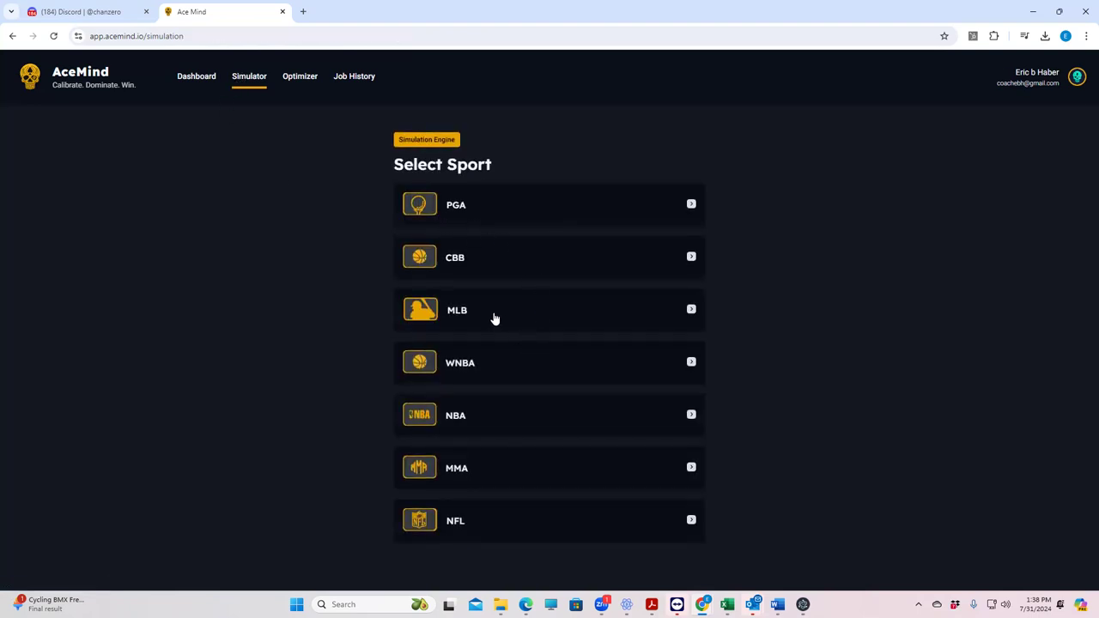
# Step: Create a new MLB Classic sim job for the Jul 31 7:10 PM slate's MLB $150K Relay Throw contest
pyautogui.click(494, 318)
pyautogui.click(491, 249)
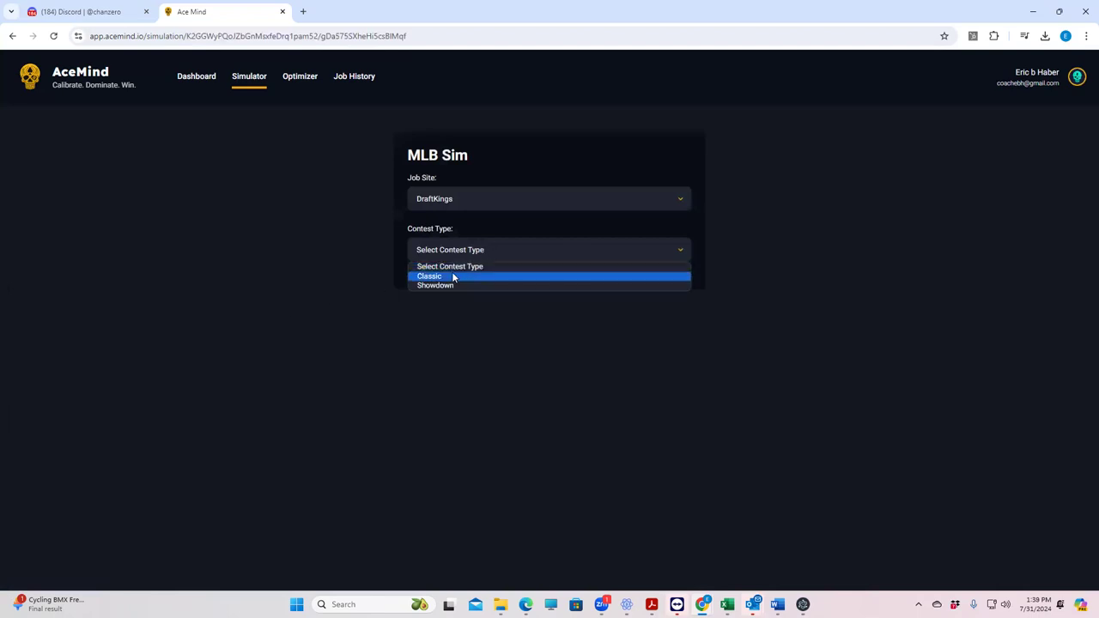
pyautogui.click(453, 276)
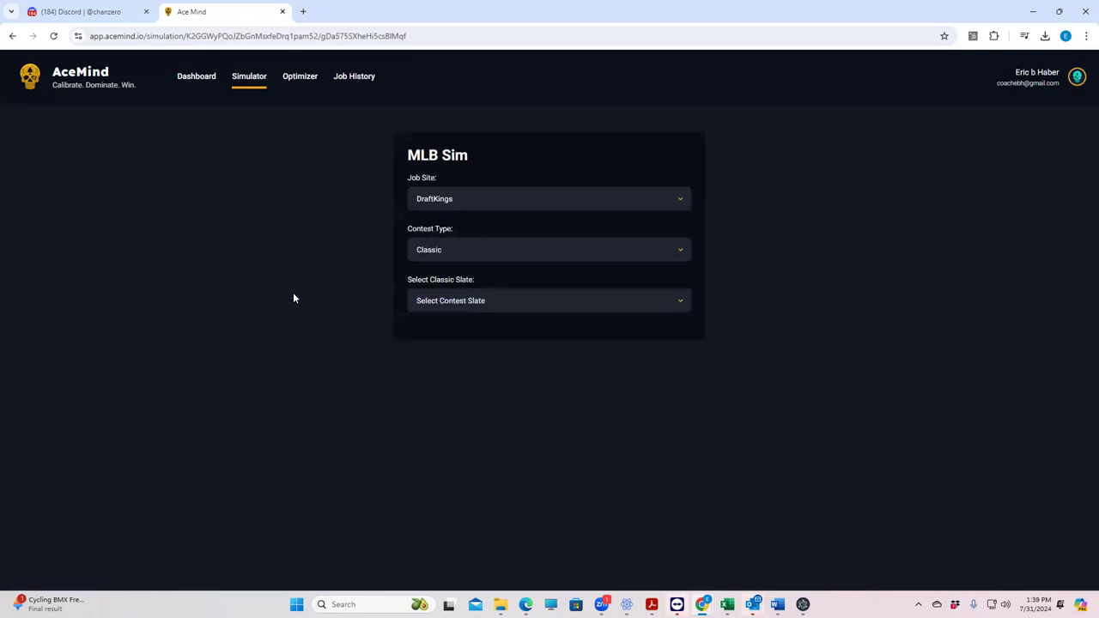
pyautogui.click(473, 303)
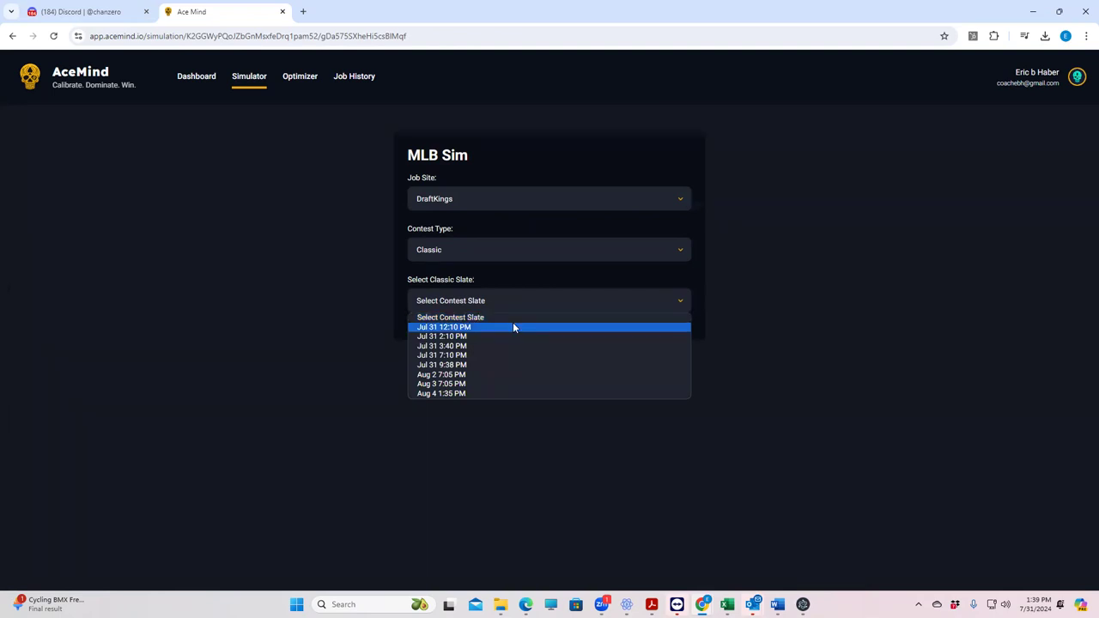
pyautogui.click(457, 355)
pyautogui.click(458, 351)
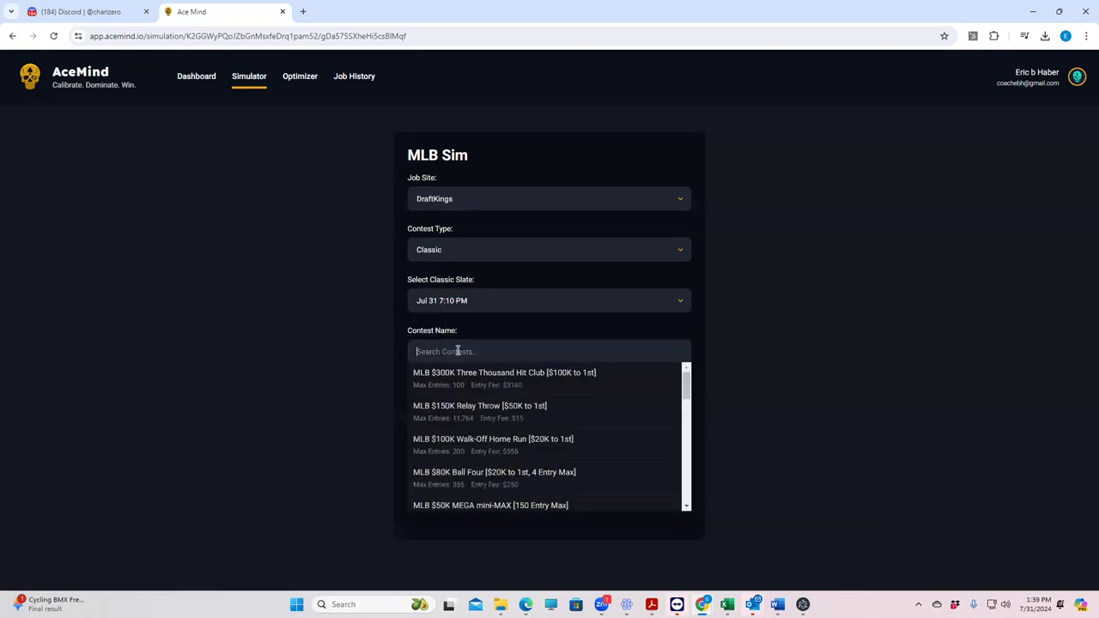
pyautogui.click(479, 407)
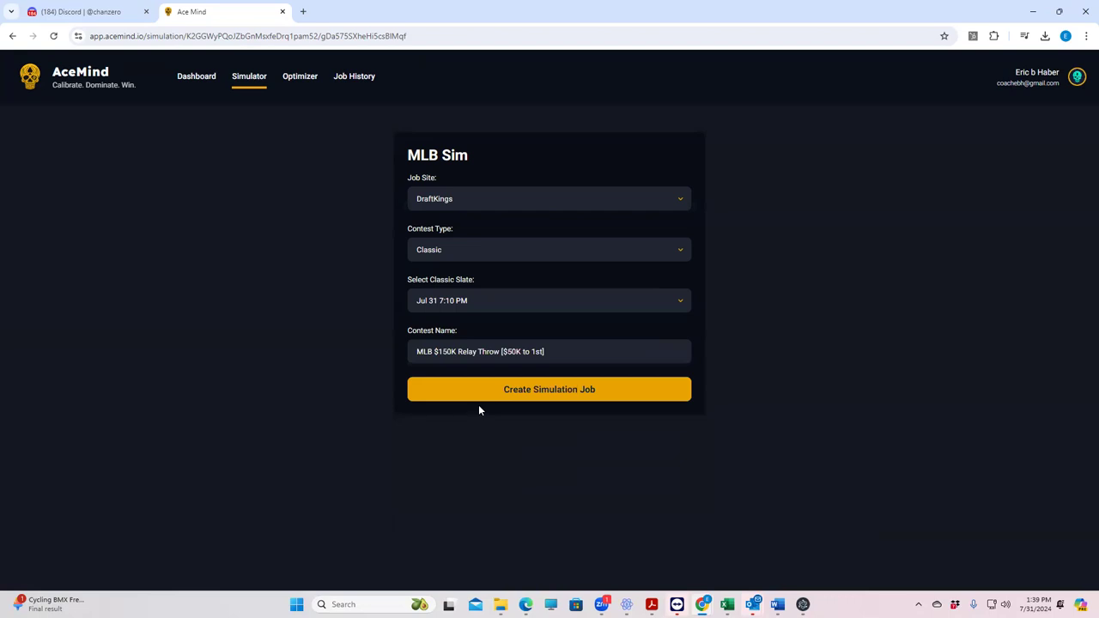
pyautogui.click(516, 400)
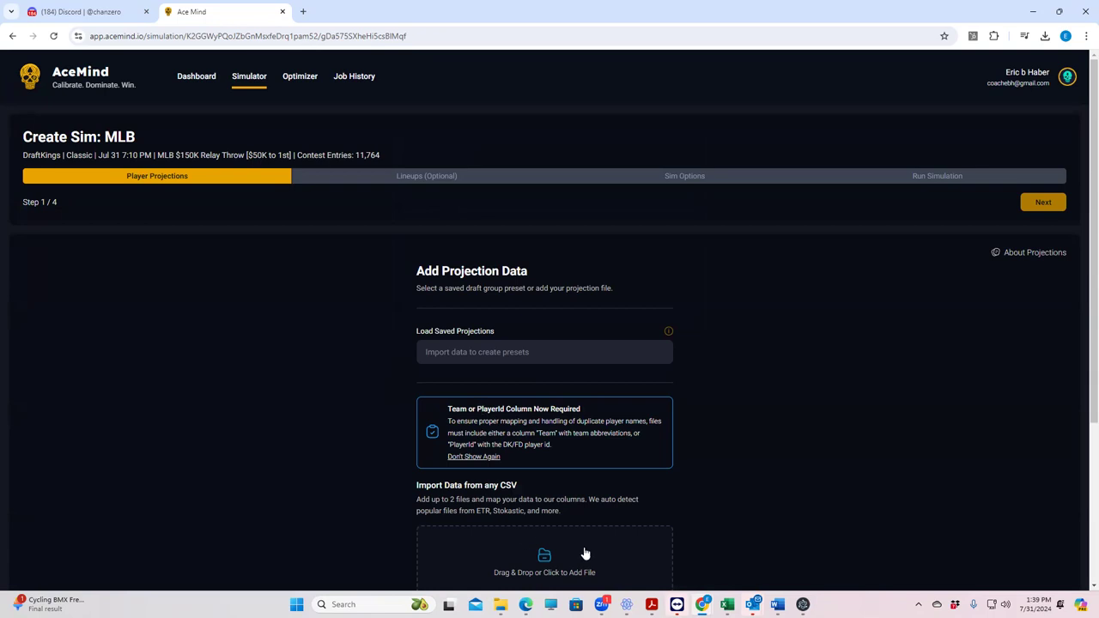
pyautogui.moveTo(705, 606)
pyautogui.hotkey('alt', 'Tab')
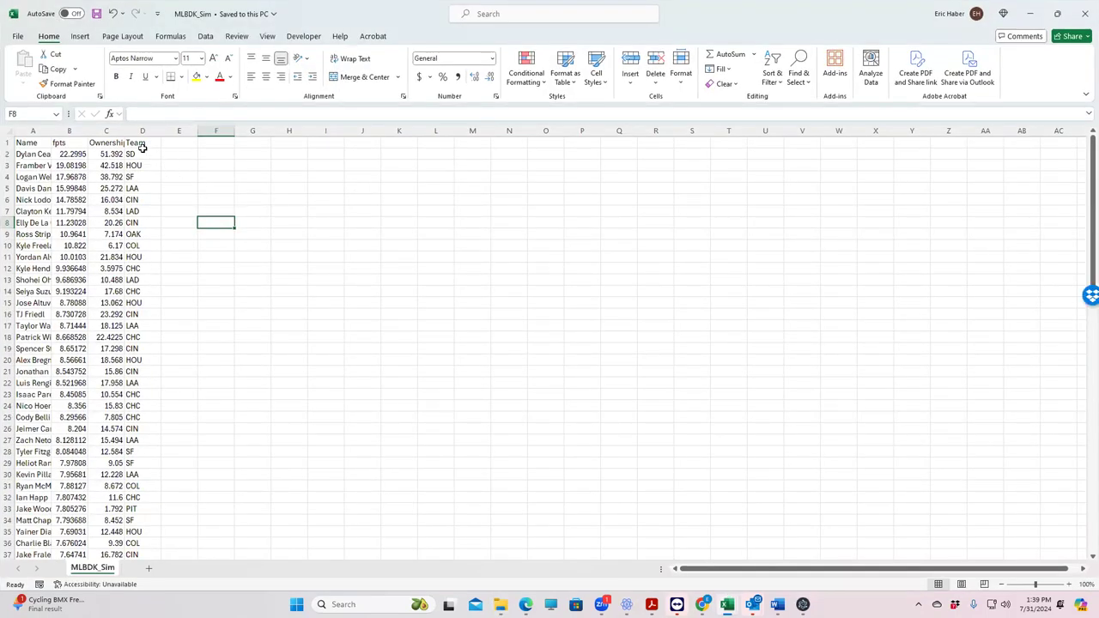
pyautogui.click(140, 142)
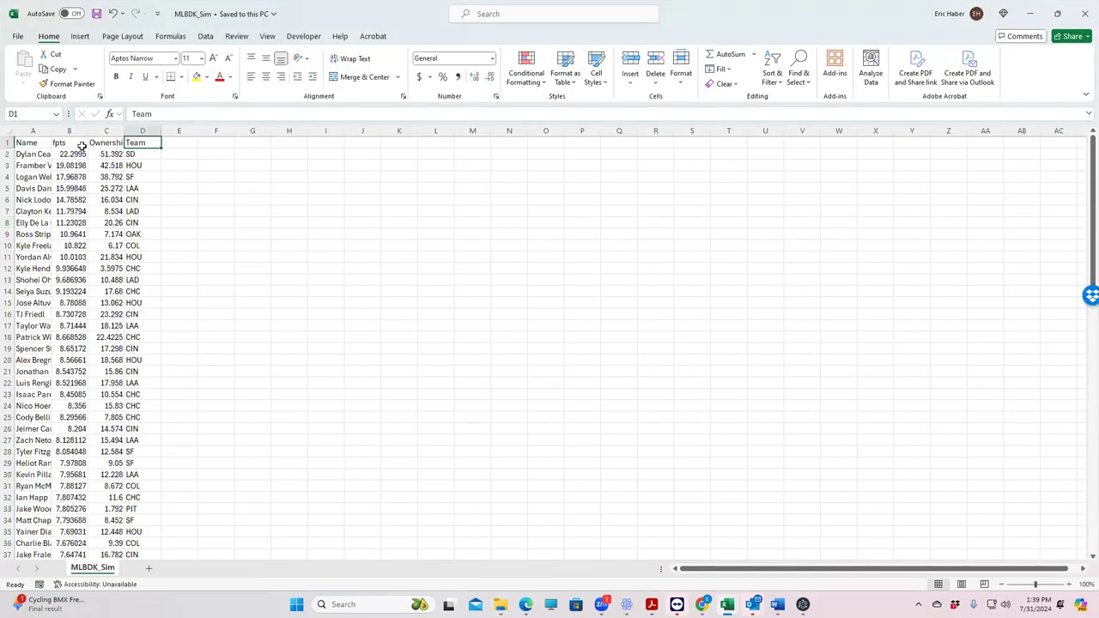
pyautogui.click(1035, 13)
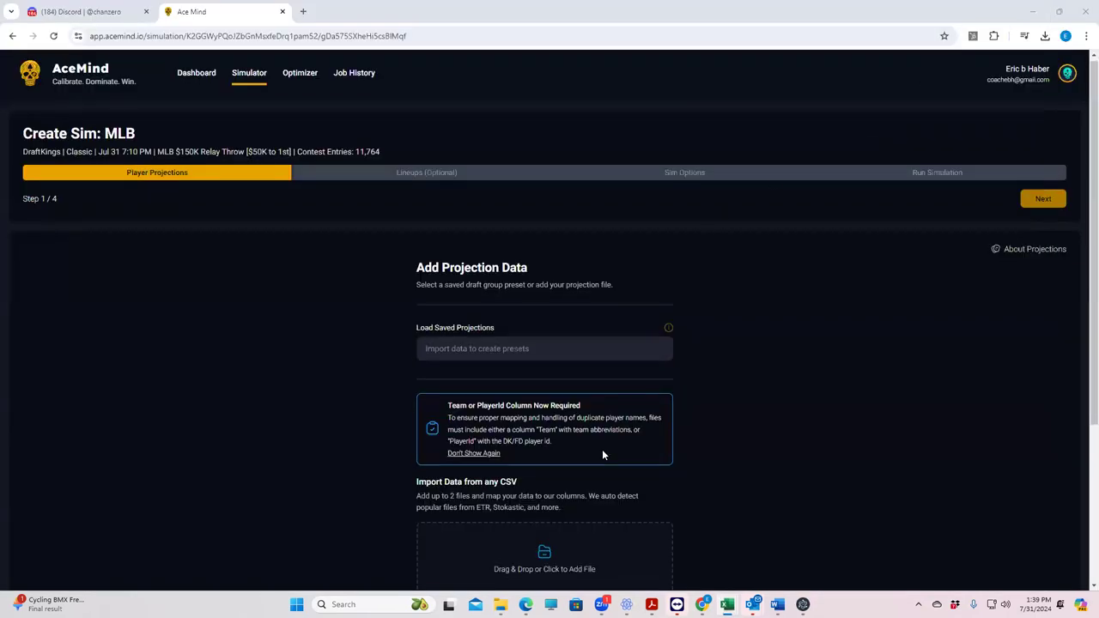
pyautogui.scroll(-3, 564, 334)
# Step: Add the MLBDK_Sim file from the KrugMLB folder as the projections import
pyautogui.click(555, 342)
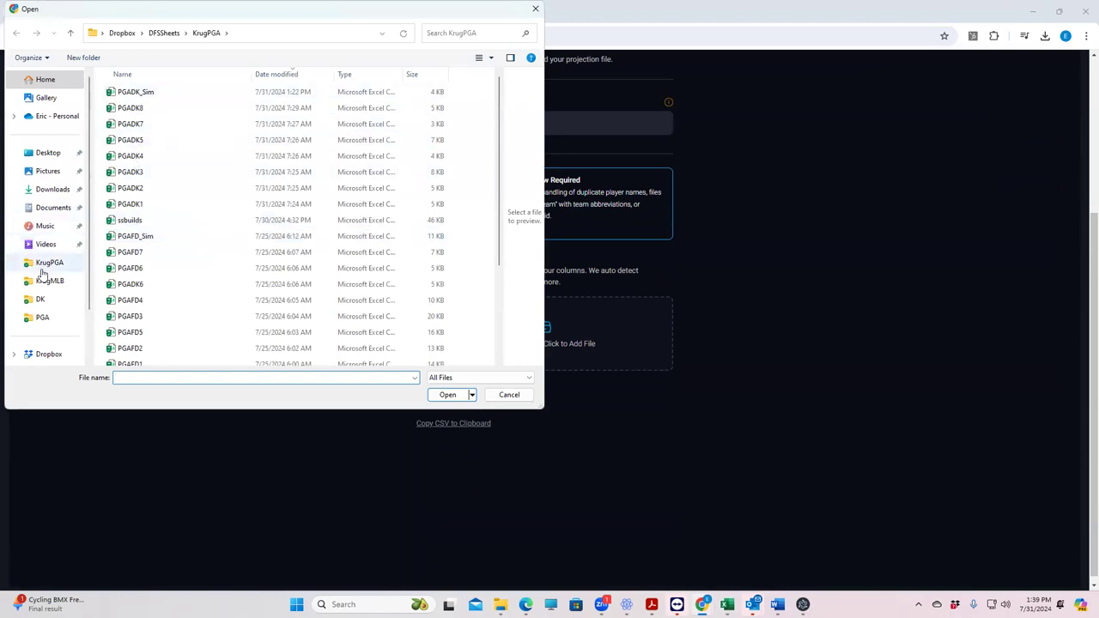
pyautogui.click(45, 280)
pyautogui.click(143, 93)
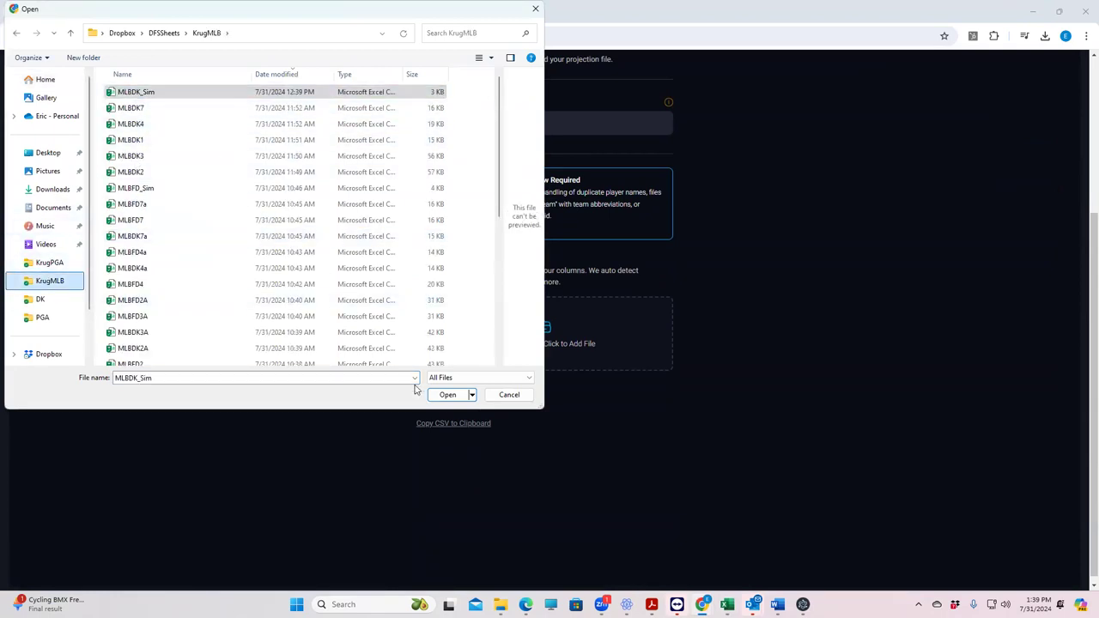
pyautogui.click(446, 394)
pyautogui.click(539, 424)
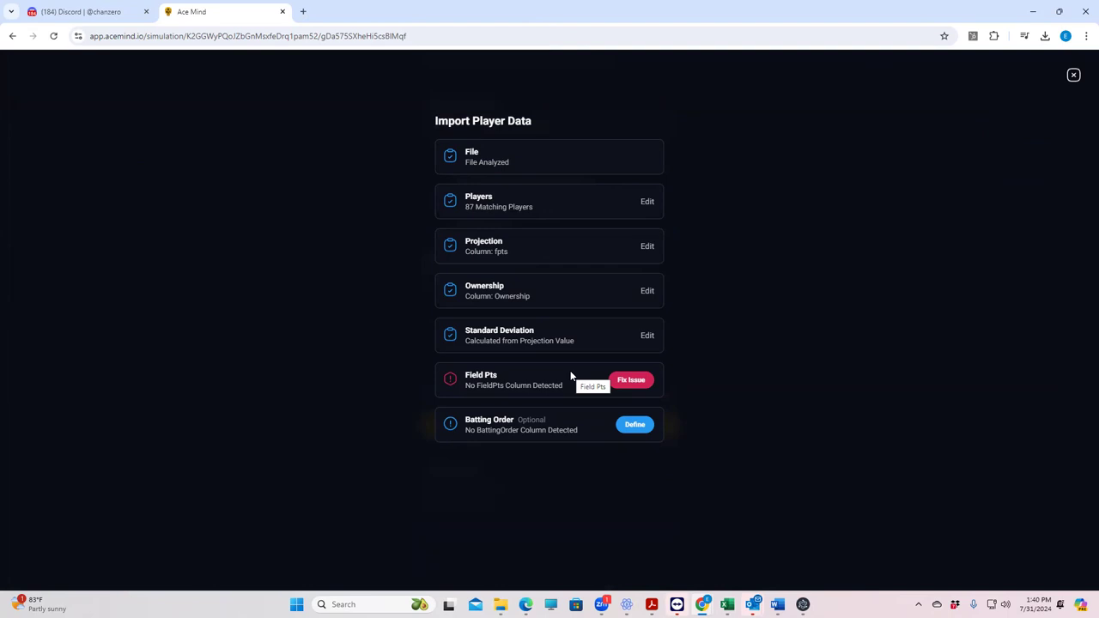
# Step: Fill missing Field Pts with projection values and import the data for all 87 players
pyautogui.click(630, 386)
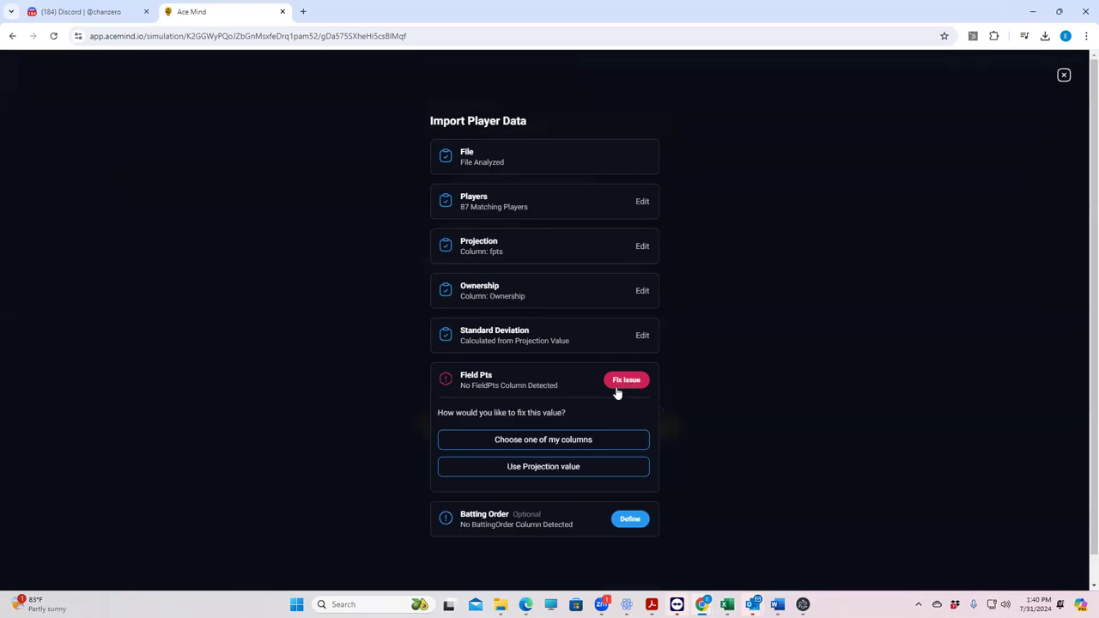
pyautogui.click(540, 467)
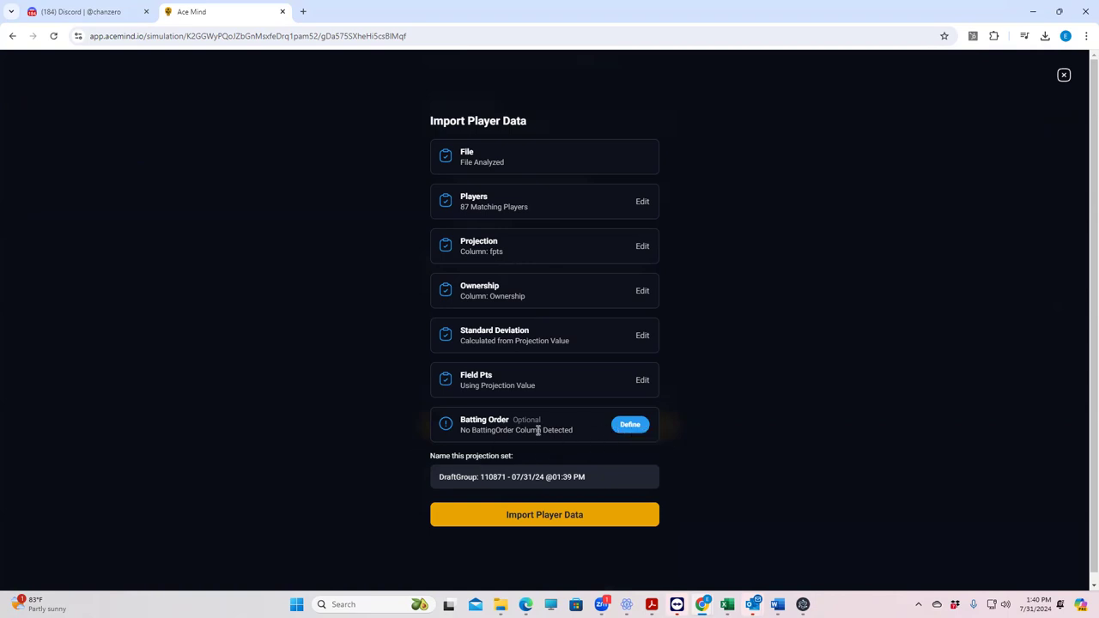
pyautogui.click(538, 518)
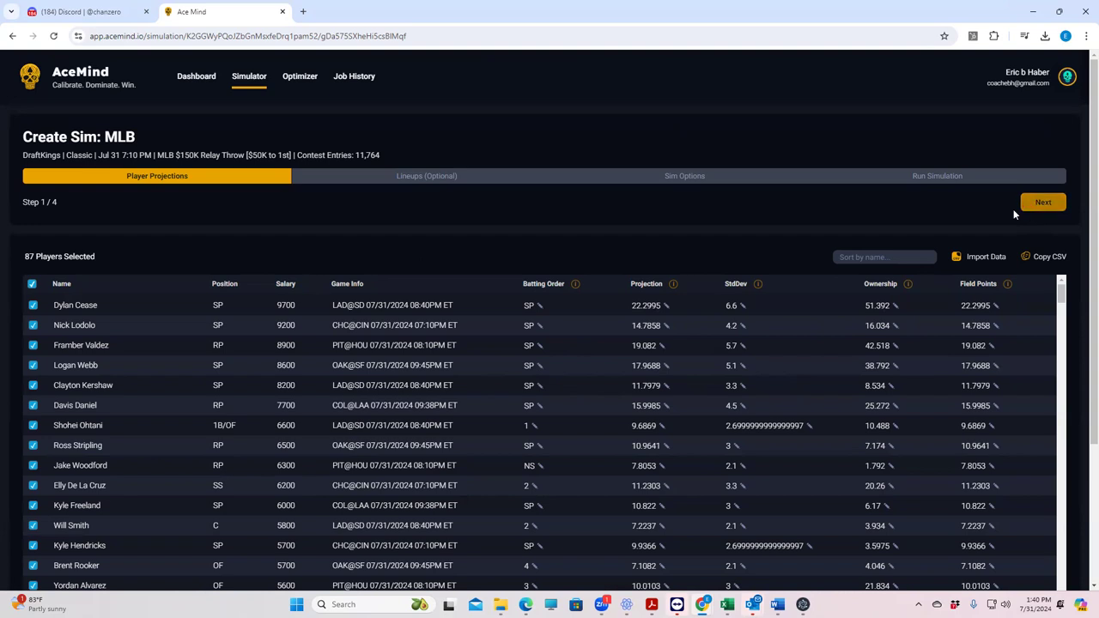
# Step: Reach Sim Options and review the defaults of 50000 sims and 100% team stack ownership
pyautogui.click(1041, 204)
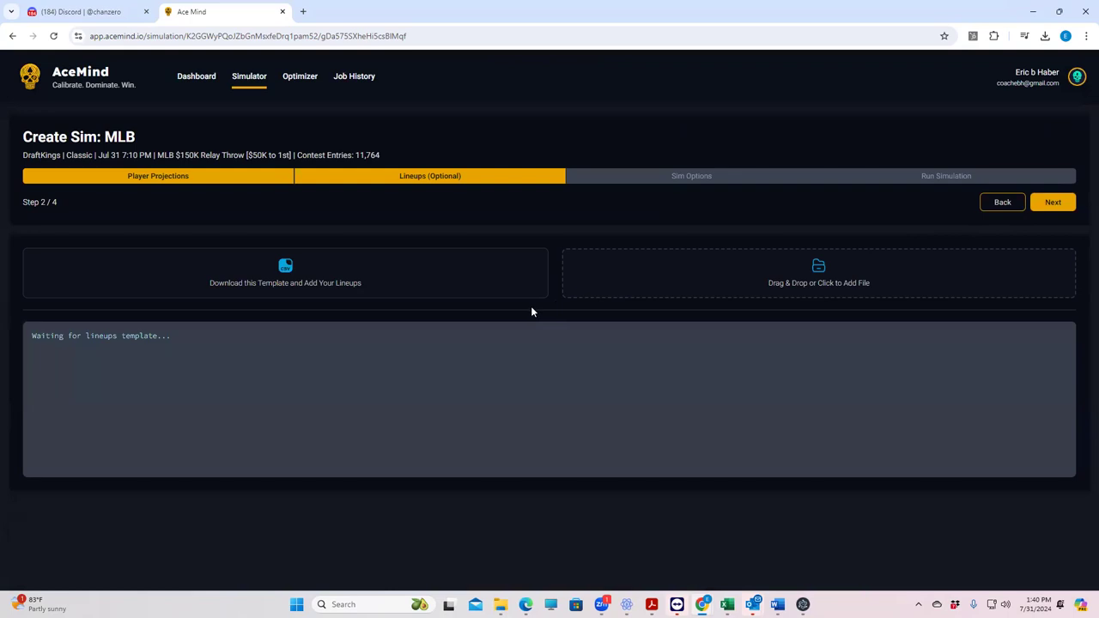
pyautogui.click(1046, 205)
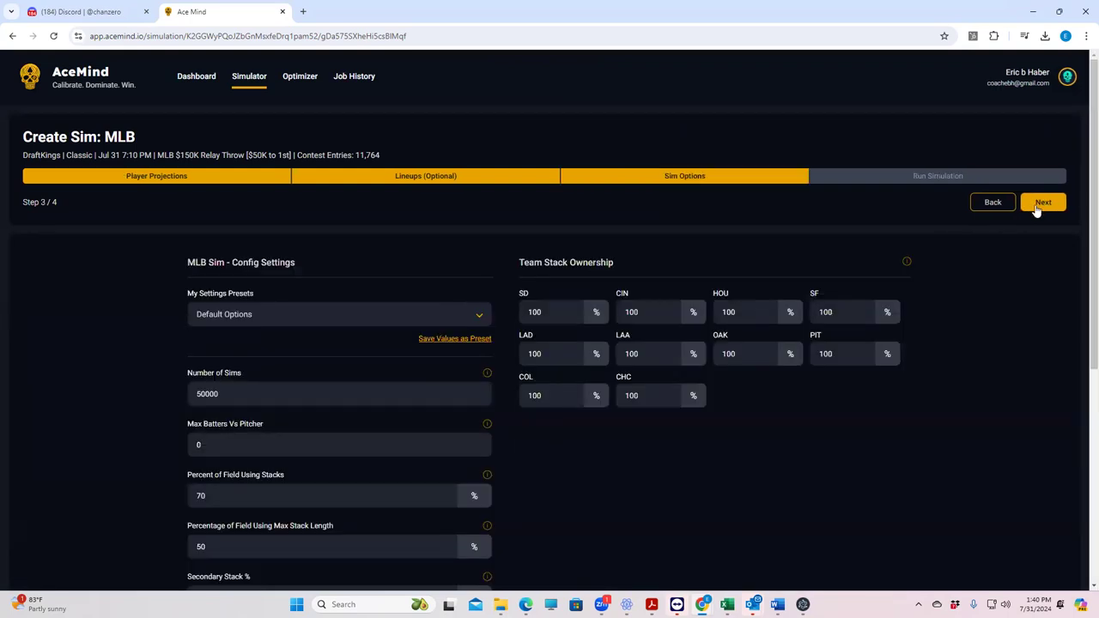
pyautogui.click(989, 204)
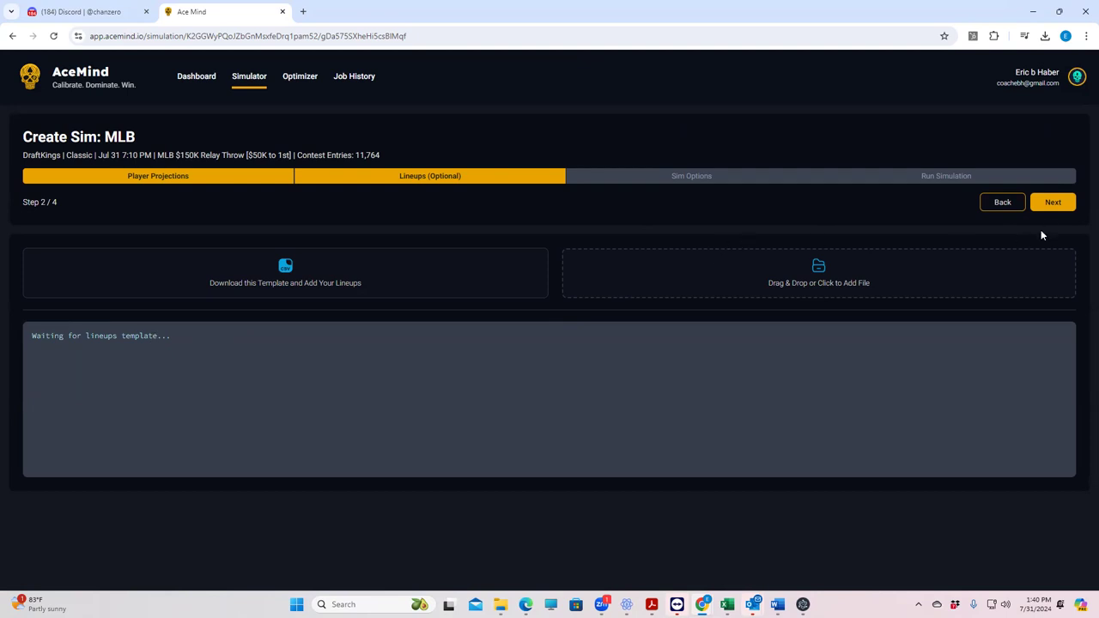
pyautogui.click(1056, 208)
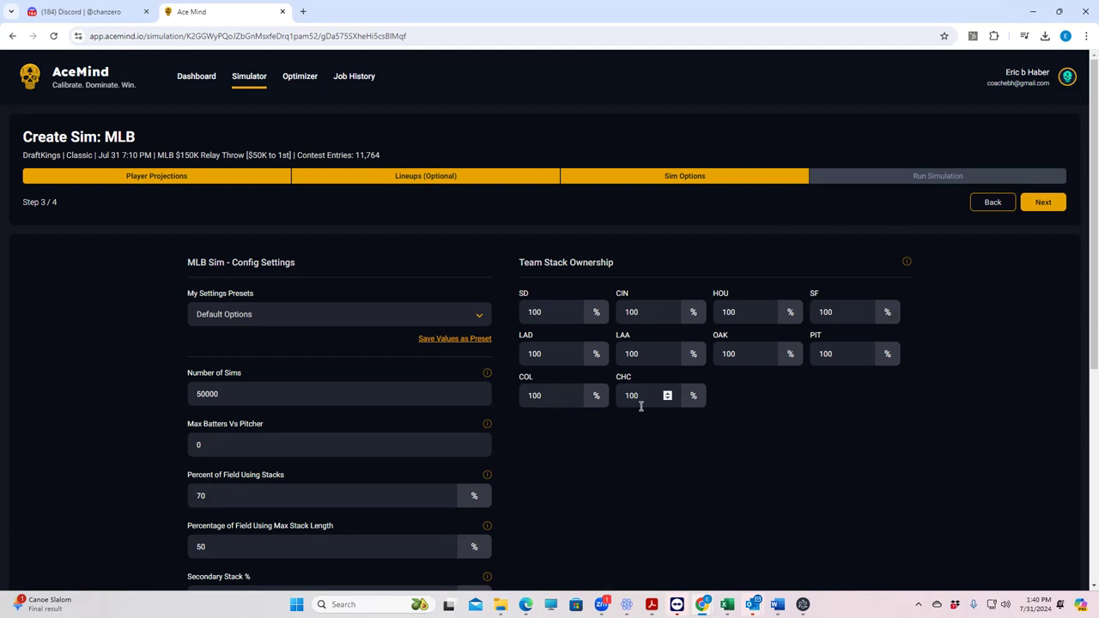
pyautogui.scroll(-2, 362, 461)
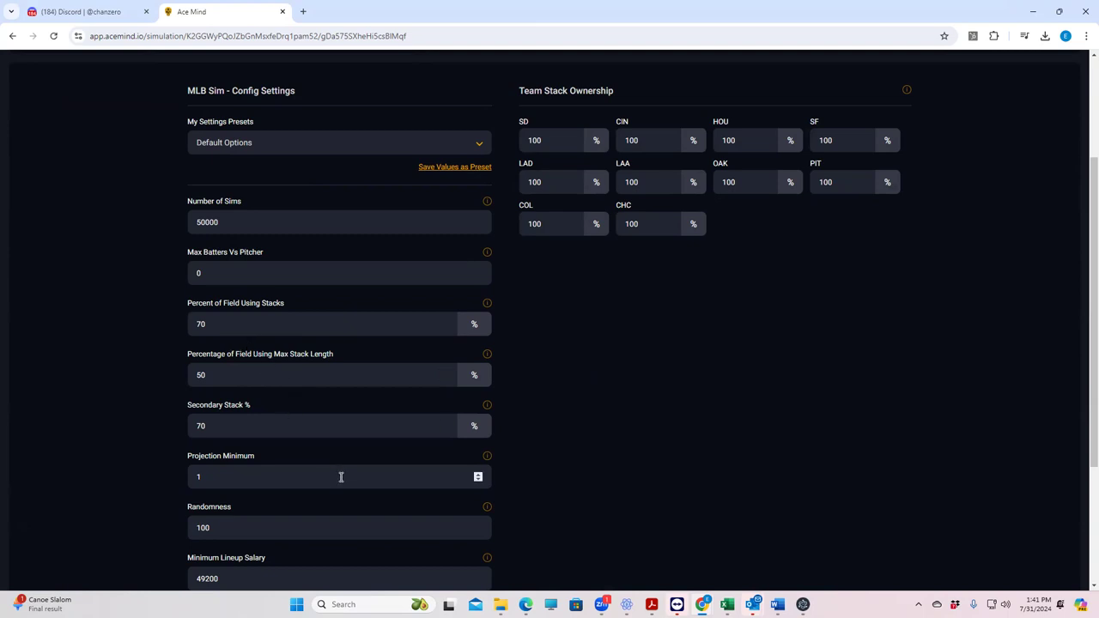
pyautogui.scroll(-2, 277, 504)
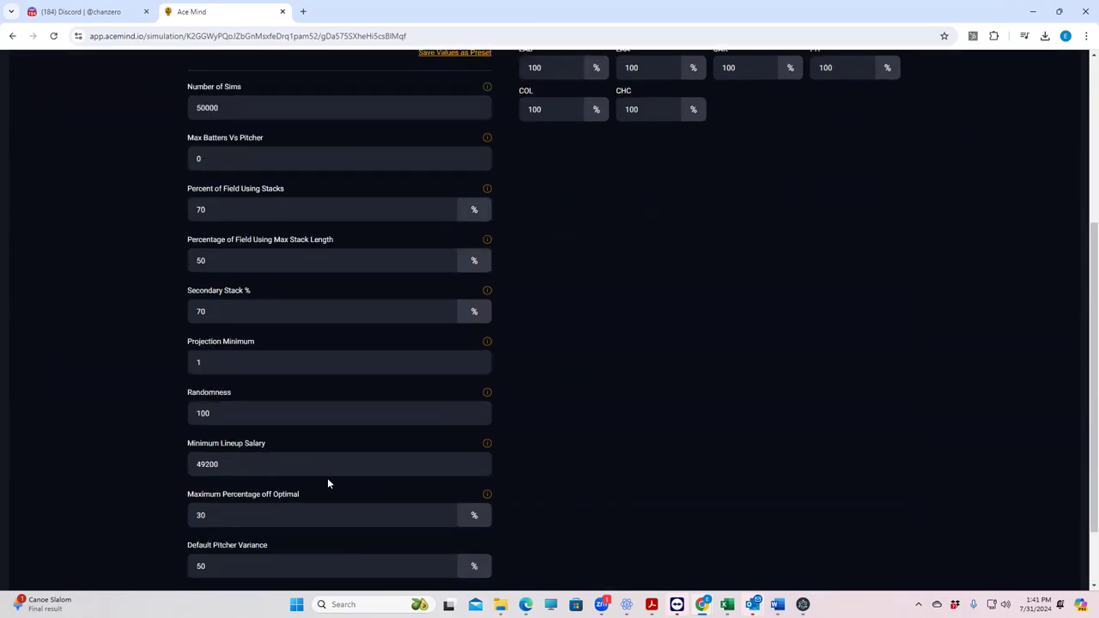
pyautogui.scroll(5, 327, 484)
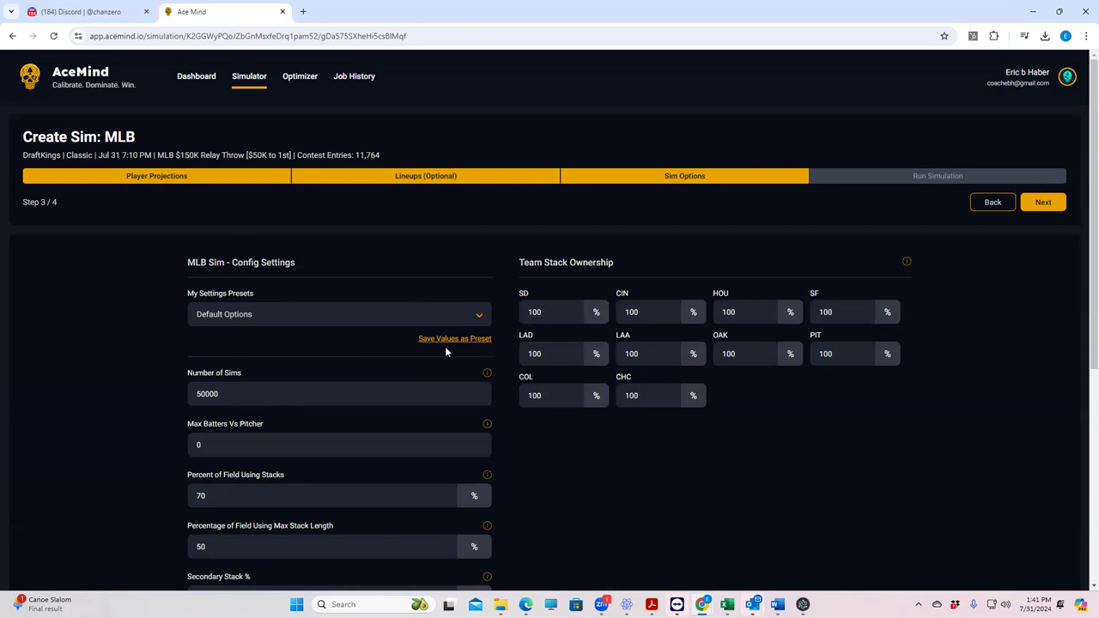
pyautogui.click(1050, 204)
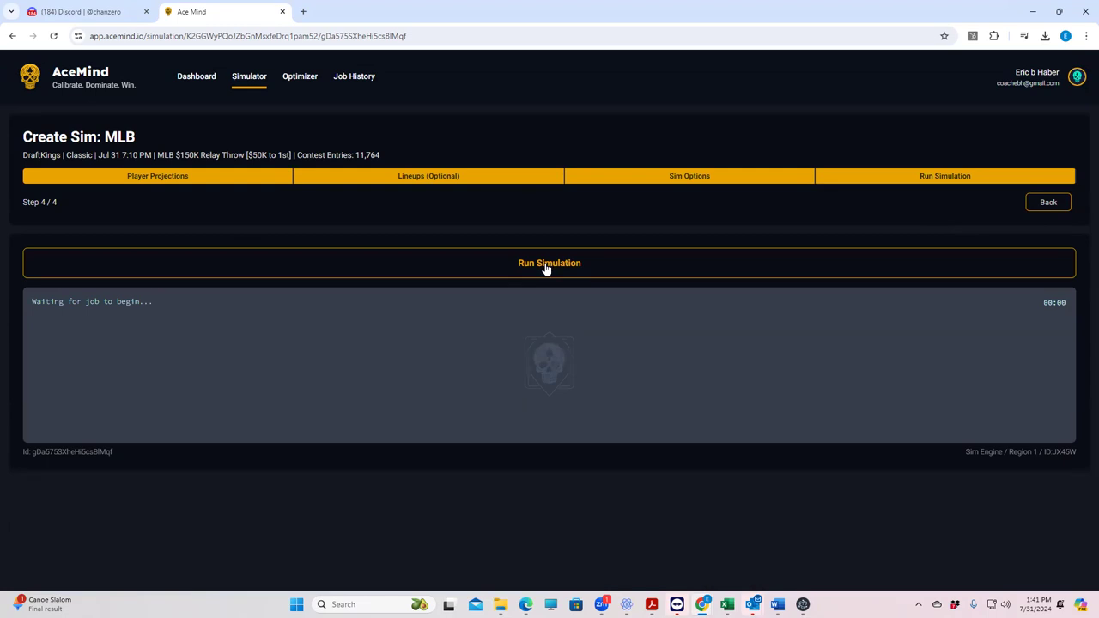
# Step: Start the MLB Relay Throw simulation job from Step 4, Run Simulation
pyautogui.click(546, 266)
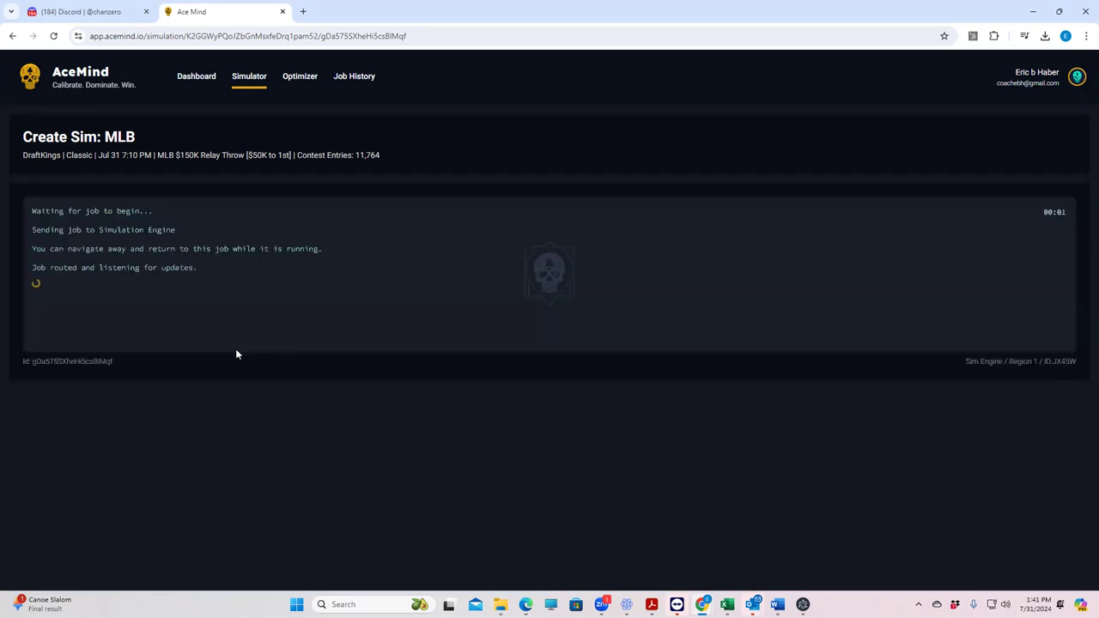
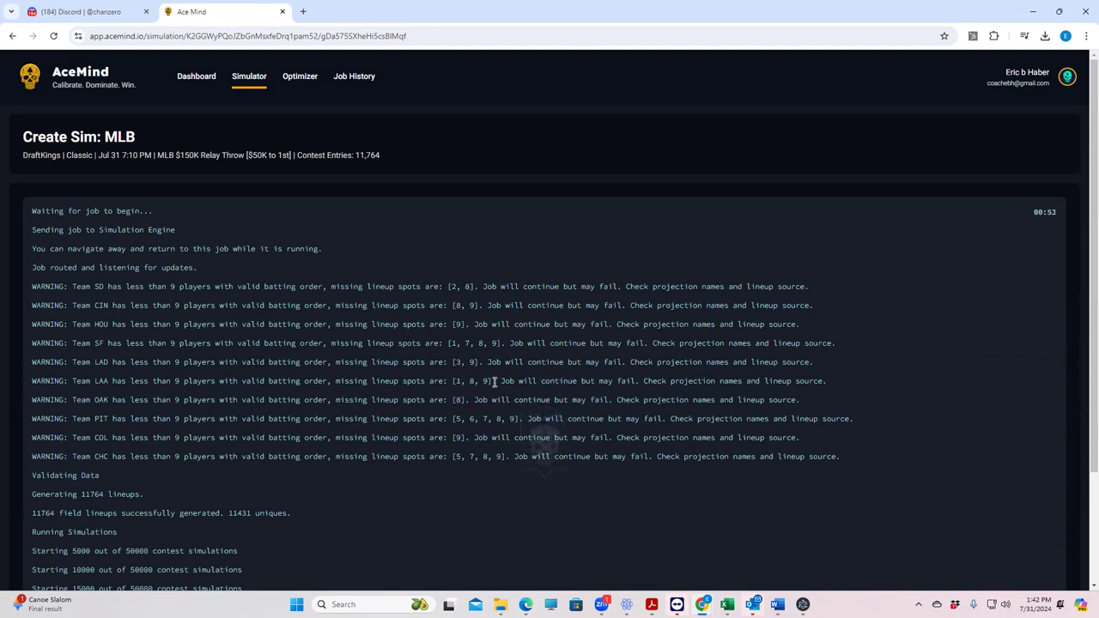
# Step: Let the 50,000-contest MLB simulation log finish until the Top 150 Lineups summary appears
pyautogui.scroll(-2, 429, 460)
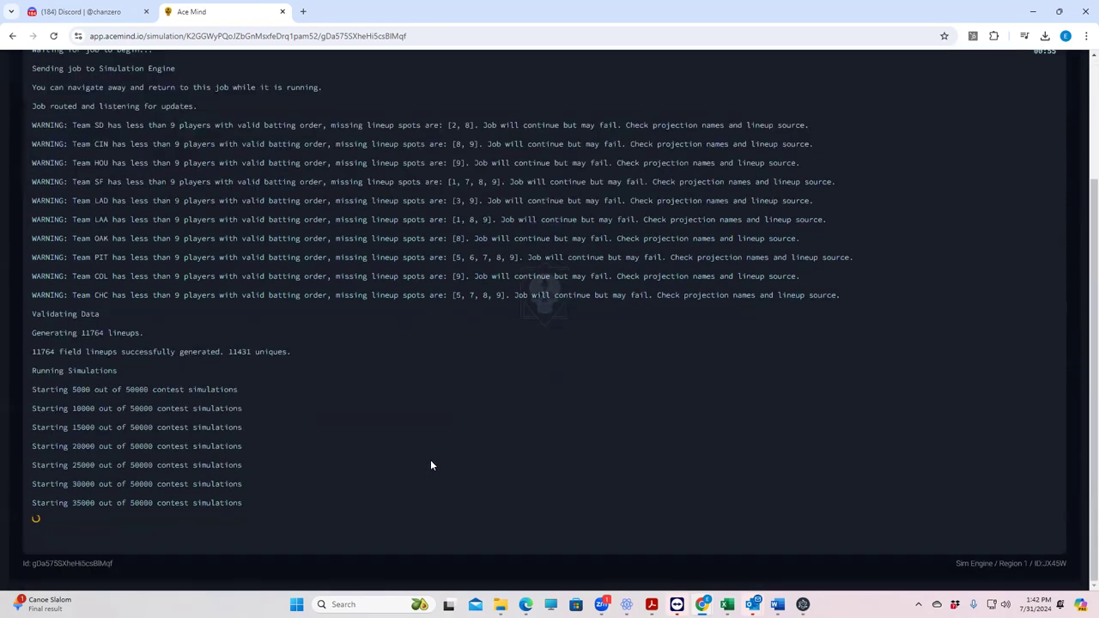
pyautogui.scroll(2, 430, 446)
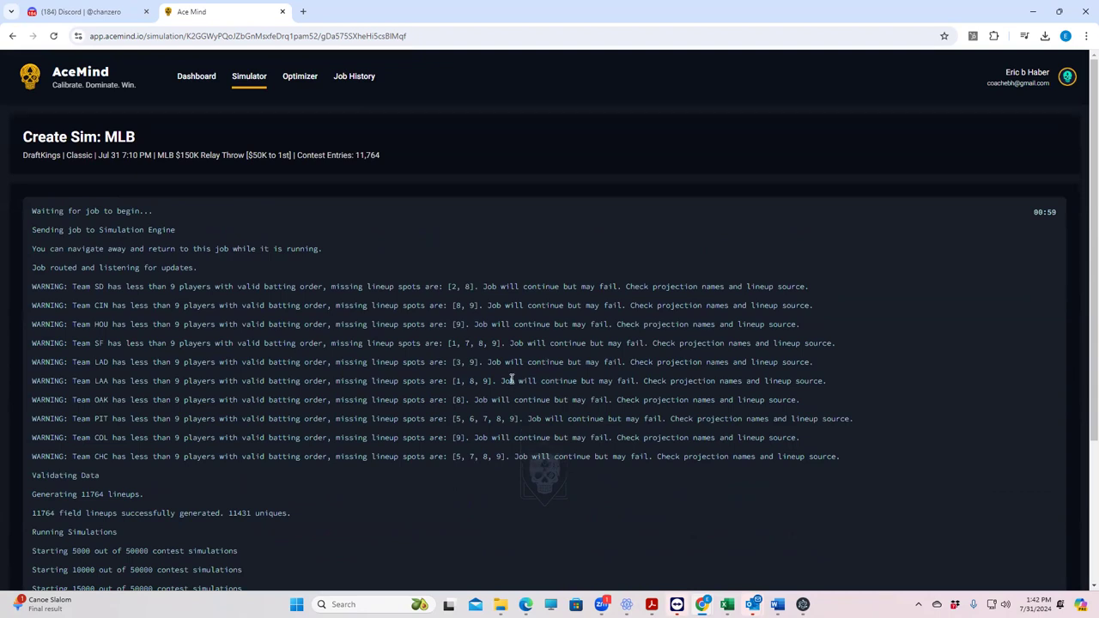
pyautogui.scroll(-3, 533, 376)
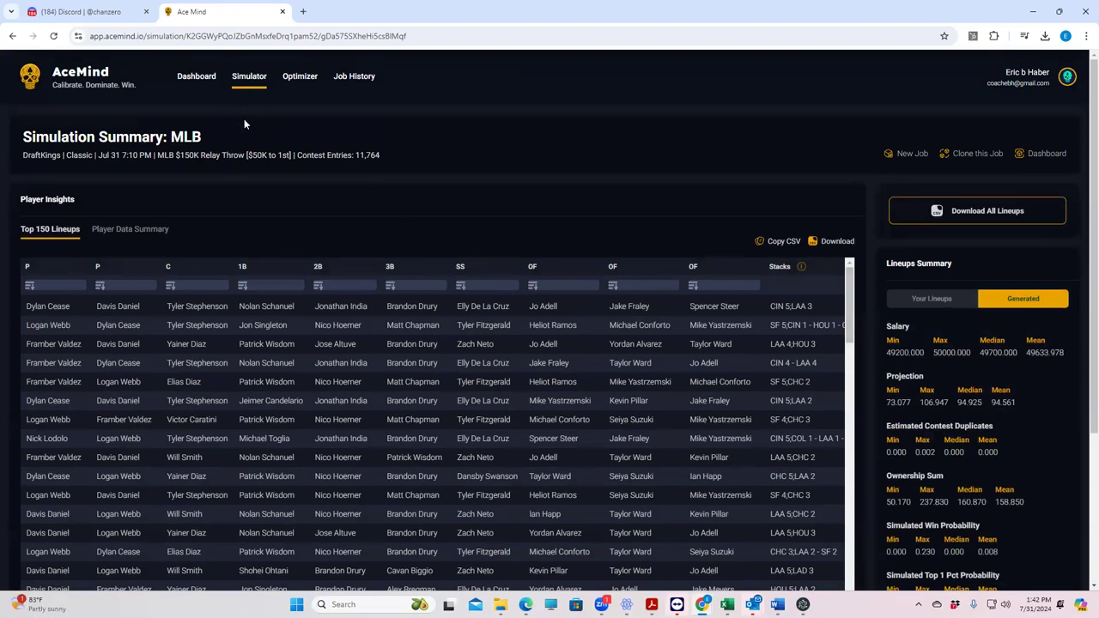
pyautogui.click(132, 232)
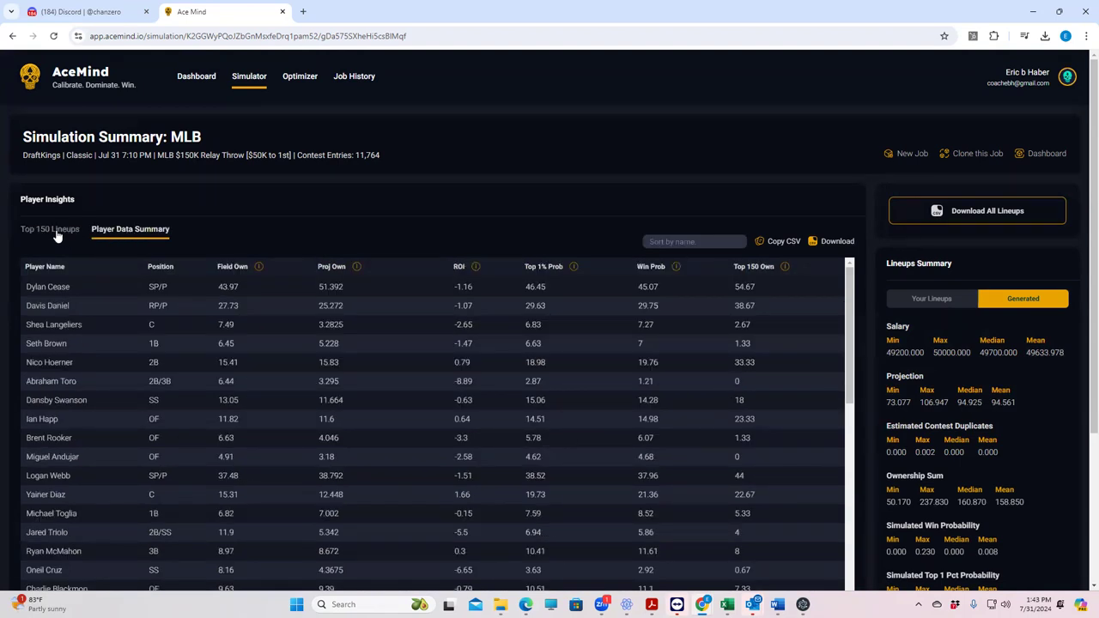
pyautogui.click(56, 235)
pyautogui.click(124, 232)
pyautogui.click(66, 237)
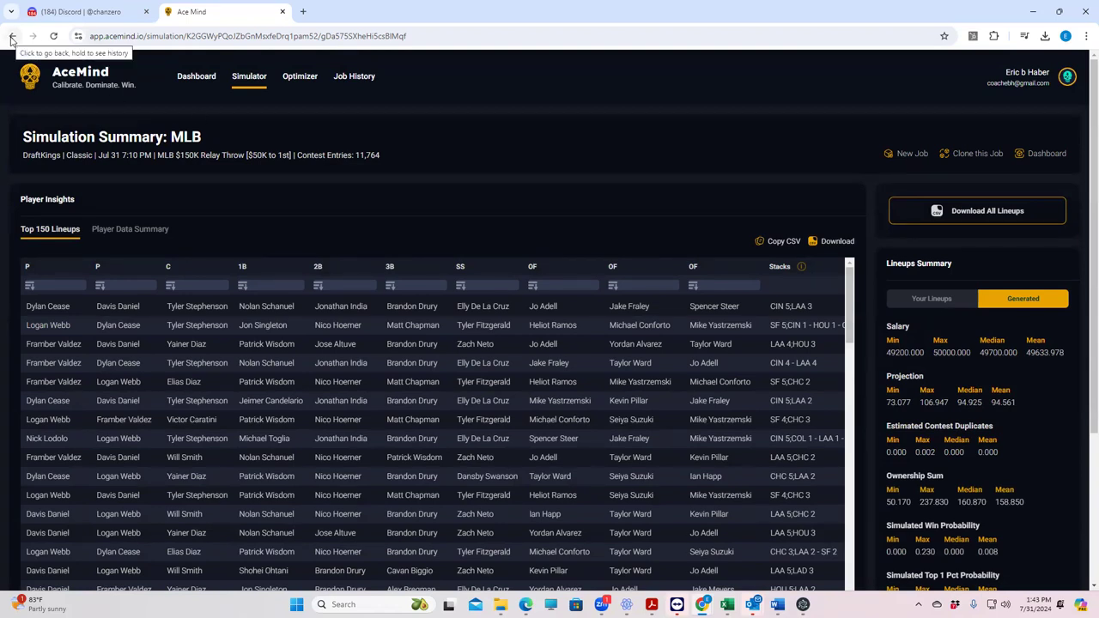
# Step: Clone the finished MLB simulation into a new $150K Relay Throw job with 87 players
pyautogui.click(969, 154)
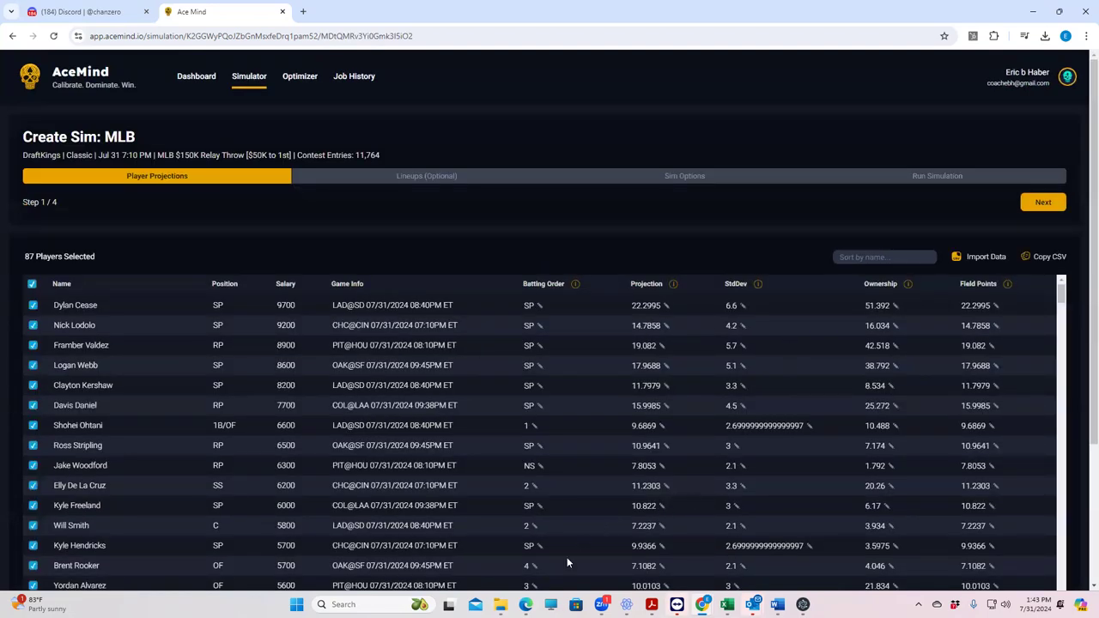
pyautogui.scroll(-3, 554, 403)
pyautogui.scroll(2, 554, 401)
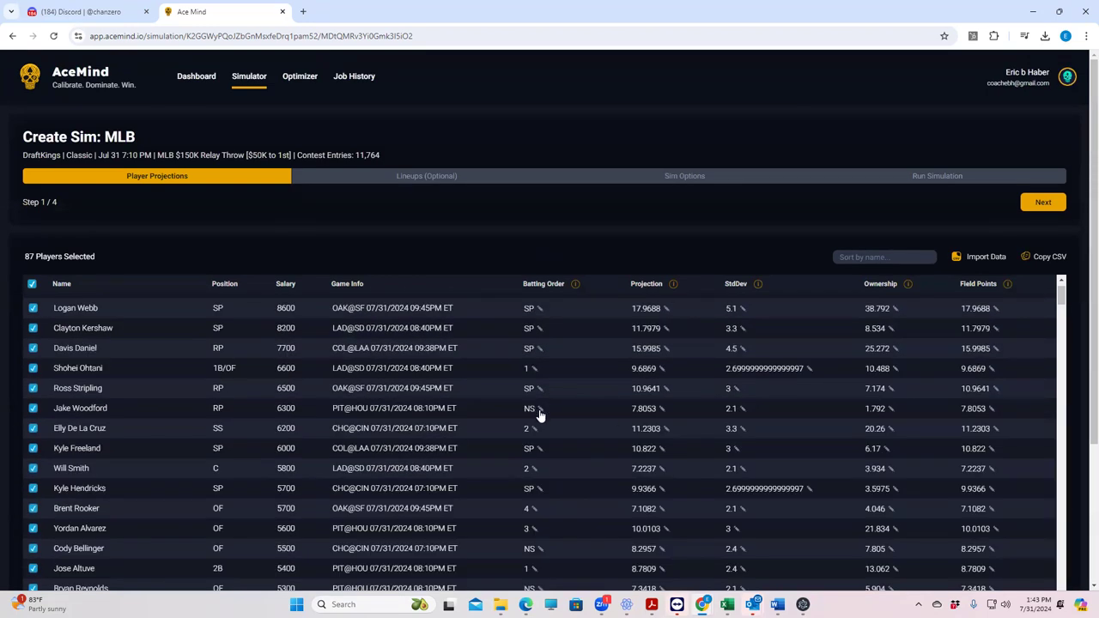
pyautogui.scroll(-3, 554, 446)
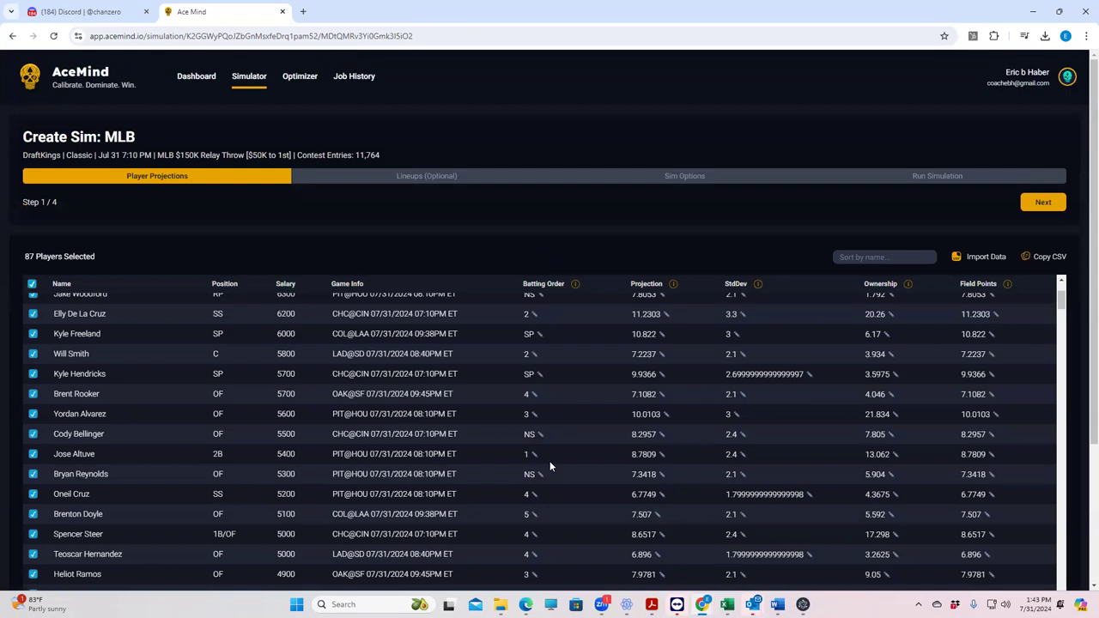
pyautogui.scroll(-1, 546, 462)
pyautogui.scroll(3, 546, 438)
pyautogui.scroll(-3, 546, 428)
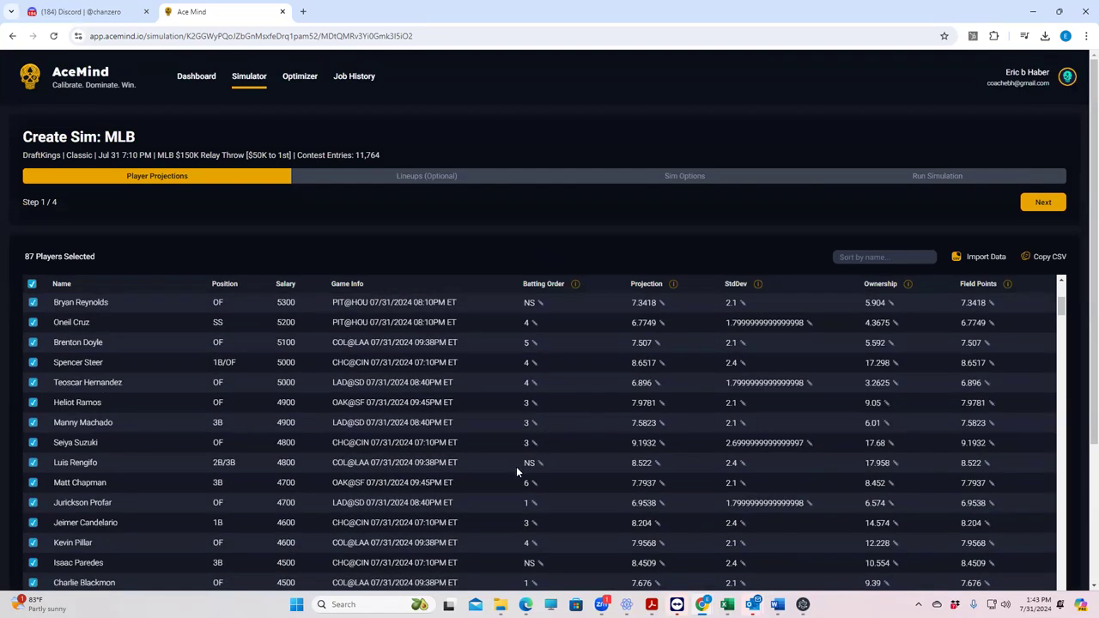
# Step: Sort the player projections by Batting Order descending so pitchers are listed first
pyautogui.click(537, 285)
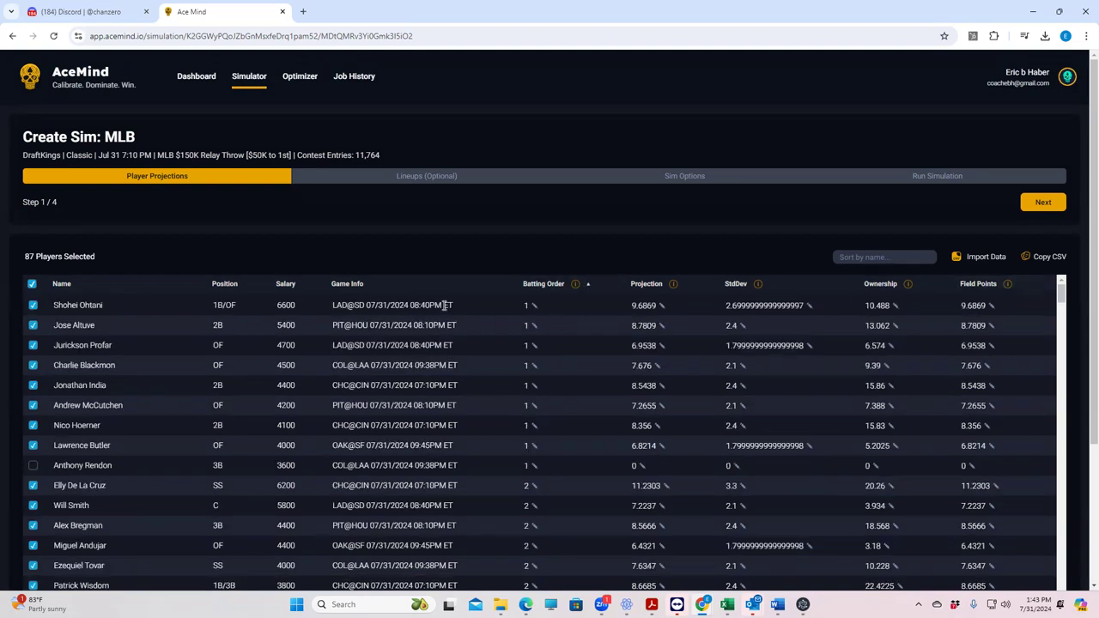
pyautogui.click(538, 286)
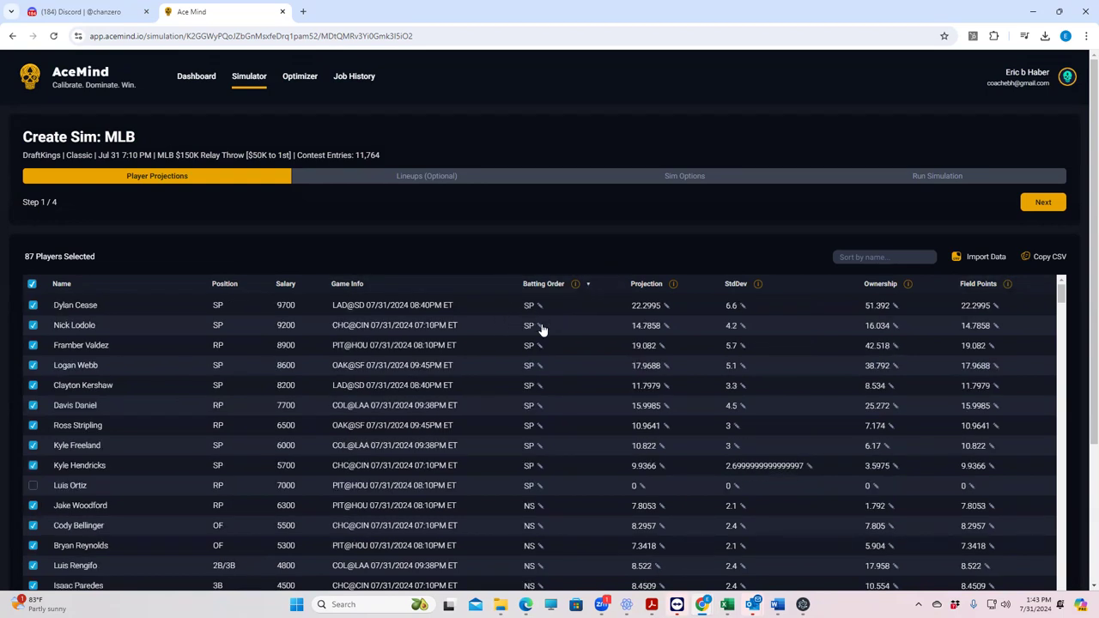
pyautogui.scroll(-10, 550, 422)
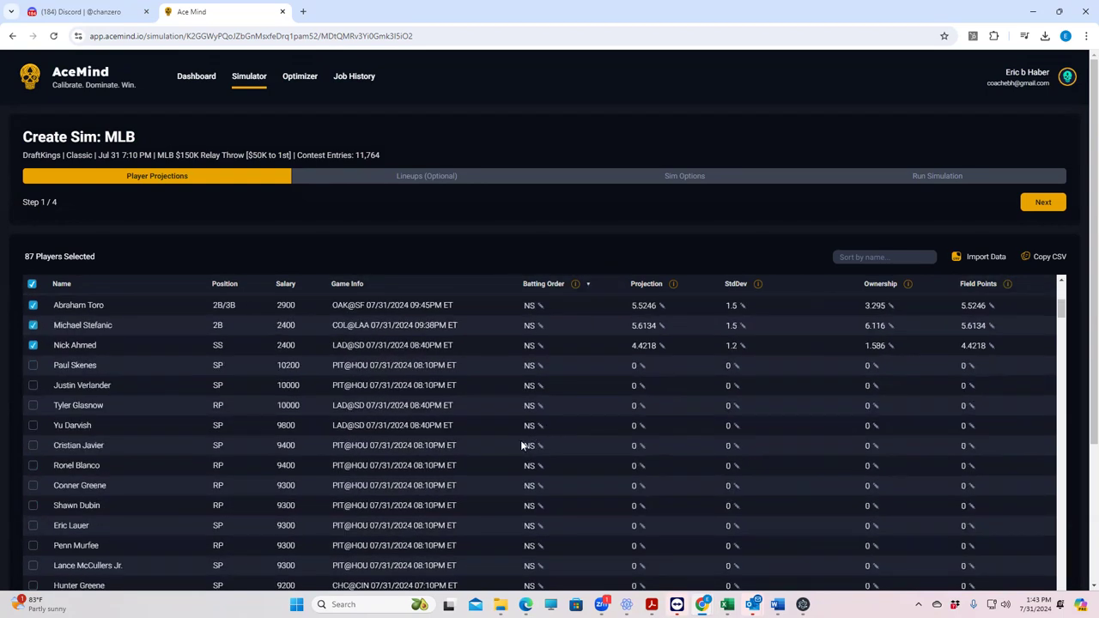
pyautogui.scroll(-5, 554, 397)
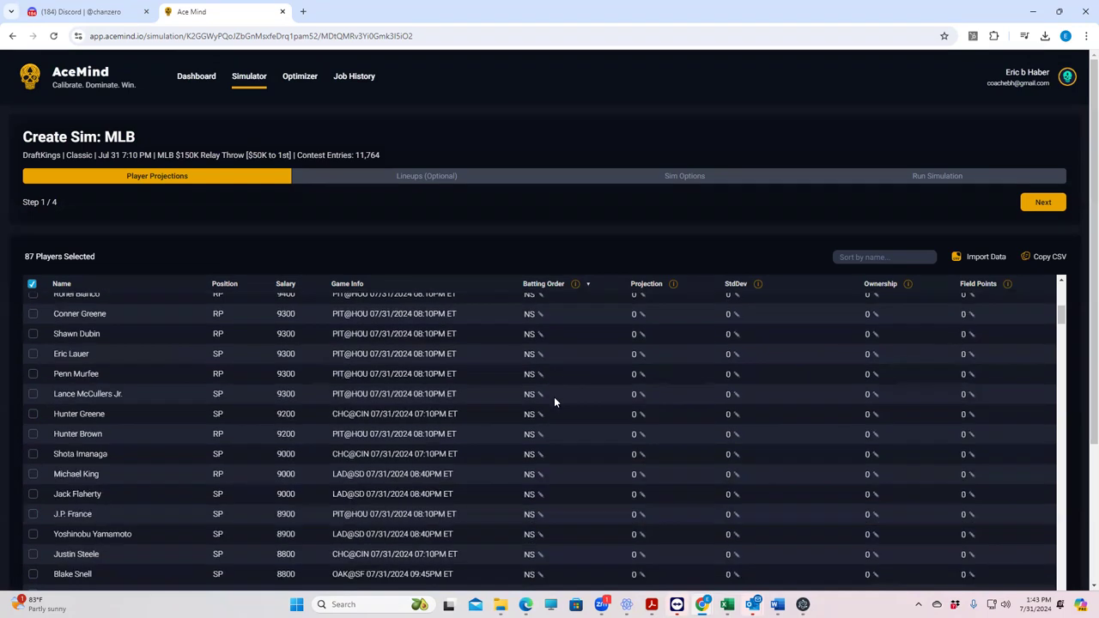
pyautogui.scroll(6, 555, 397)
pyautogui.scroll(5, 558, 397)
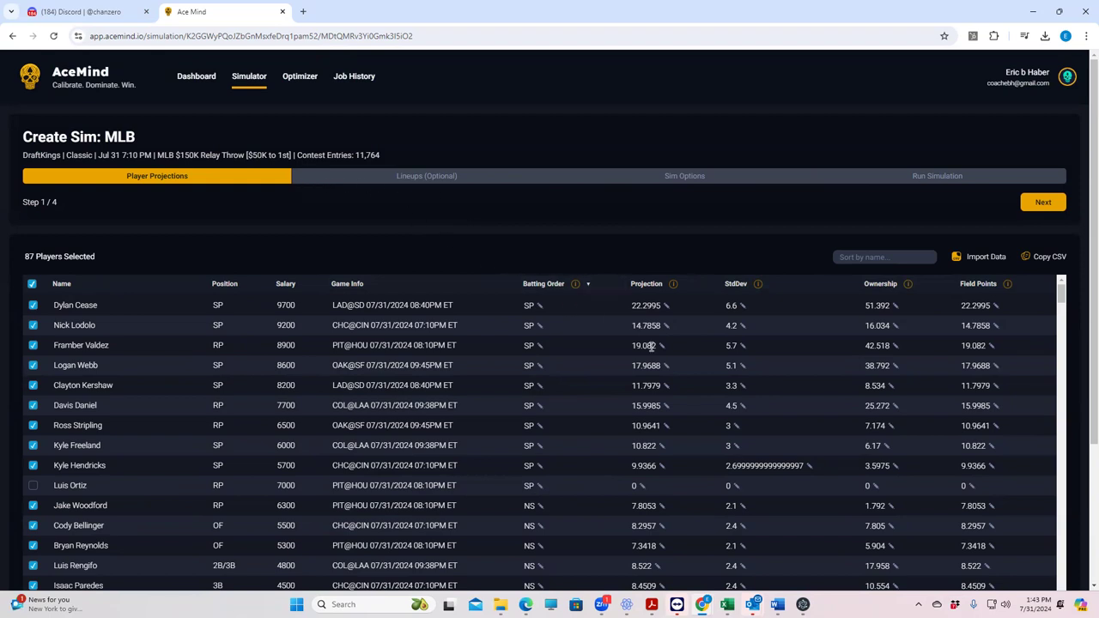
pyautogui.scroll(-3, 730, 429)
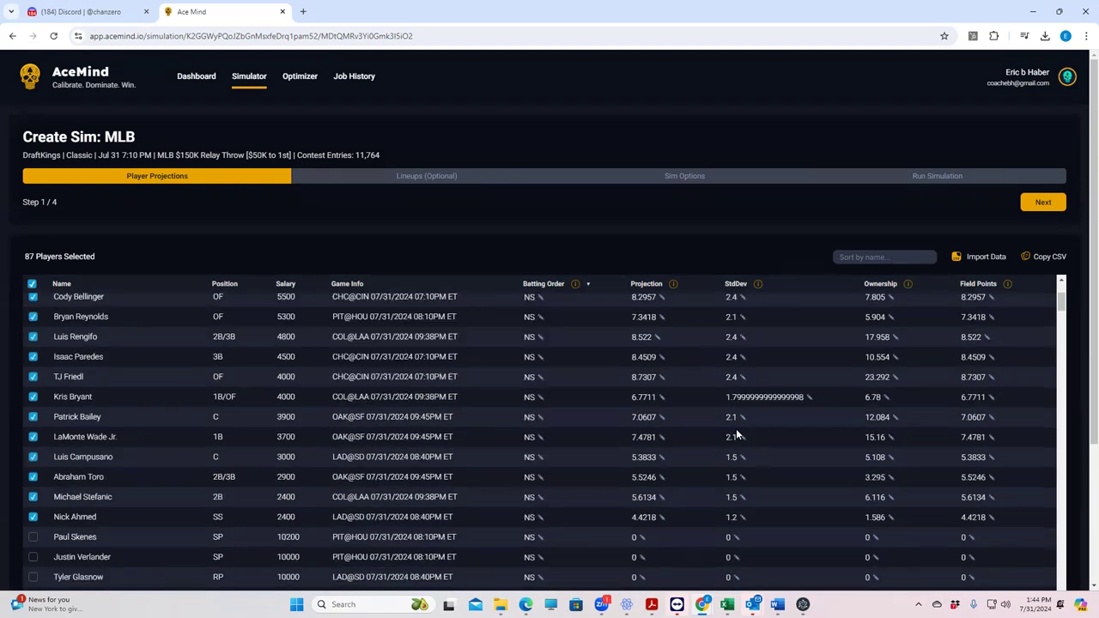
pyautogui.scroll(-2, 670, 473)
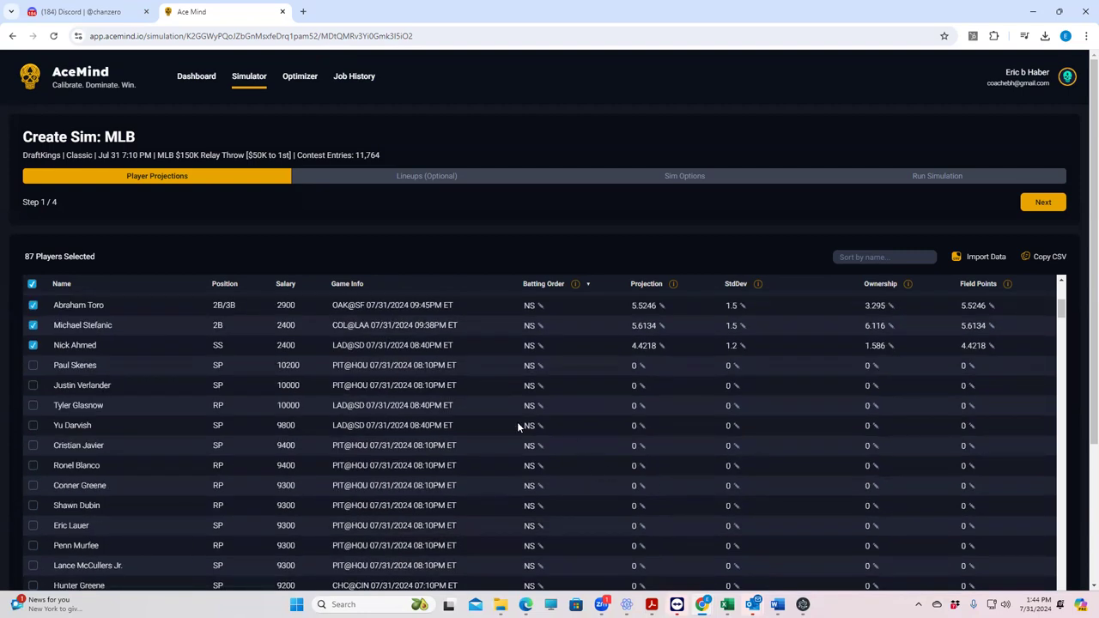
pyautogui.scroll(5, 524, 392)
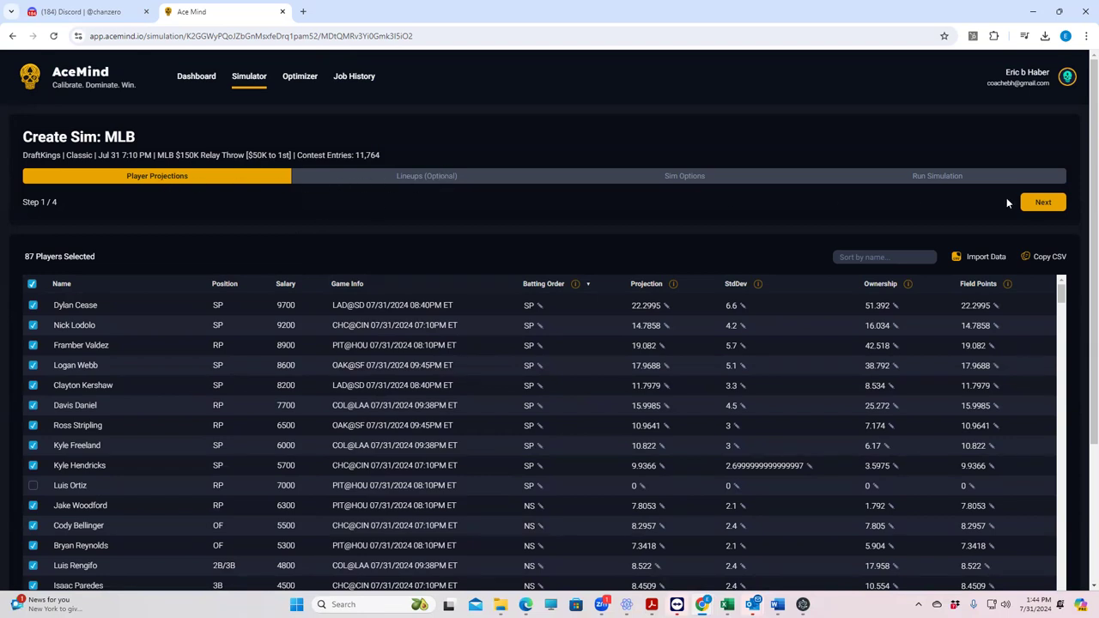
# Step: Reopen the completed MLB Simulator job from Job History and show its Player Data Summary
pyautogui.click(349, 77)
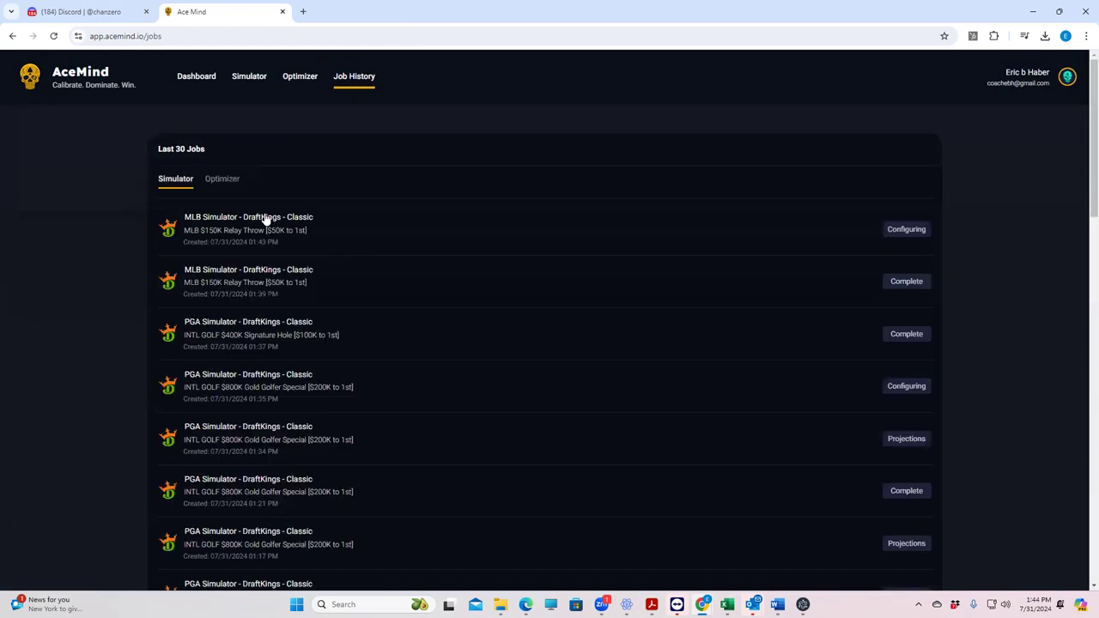
pyautogui.click(253, 274)
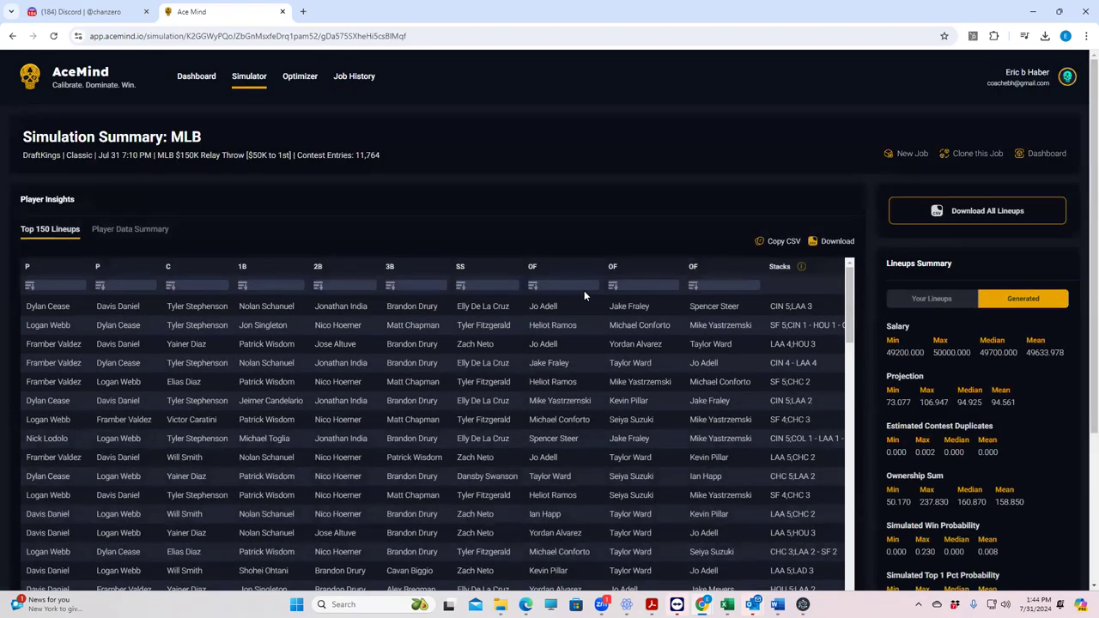
pyautogui.click(133, 230)
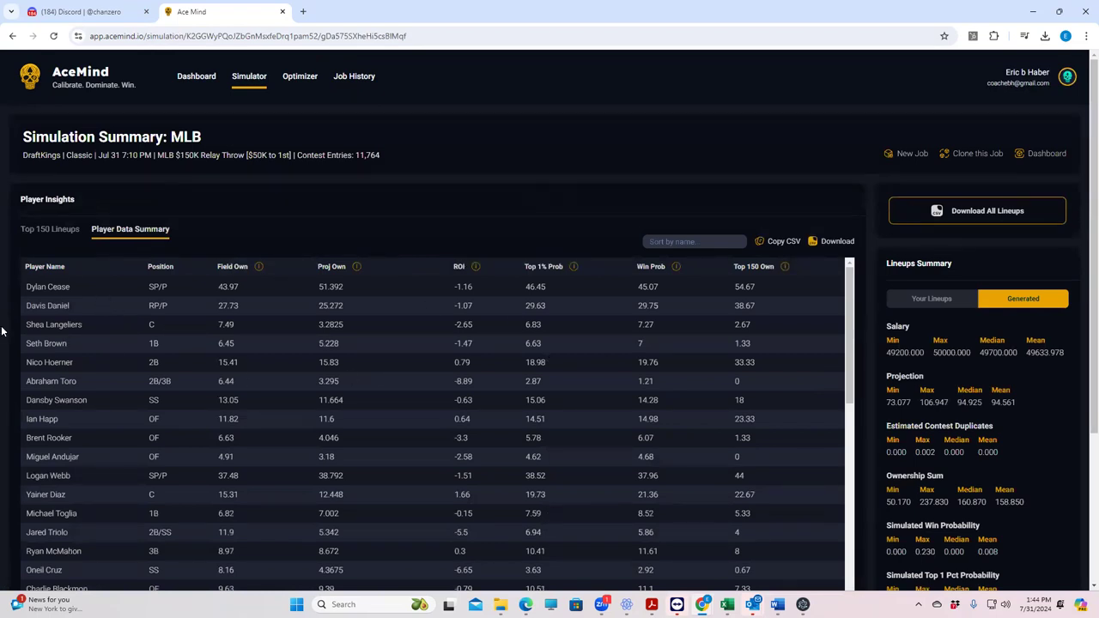
# Step: Sort the Top 150 Lineups table by Stacks descending so SF stacks appear first
pyautogui.click(60, 237)
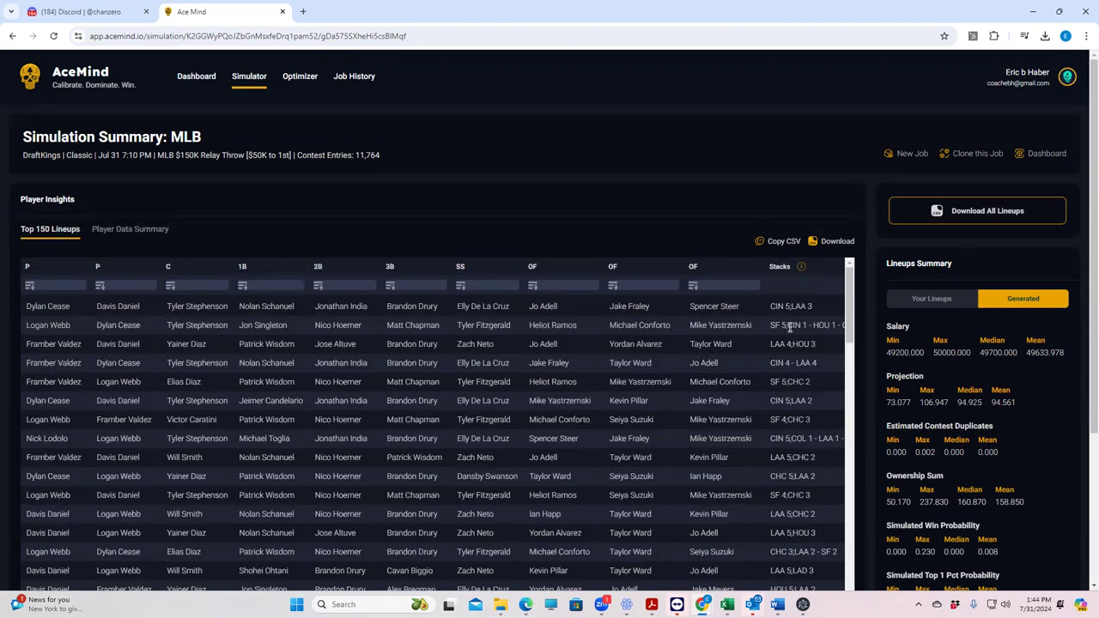
pyautogui.click(780, 267)
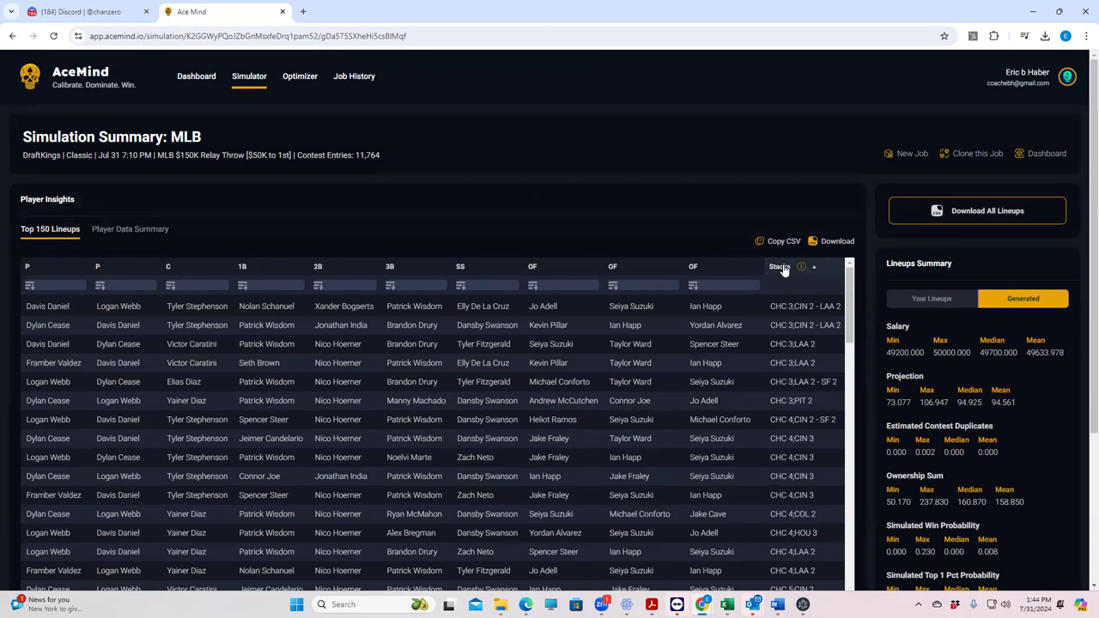
pyautogui.click(781, 267)
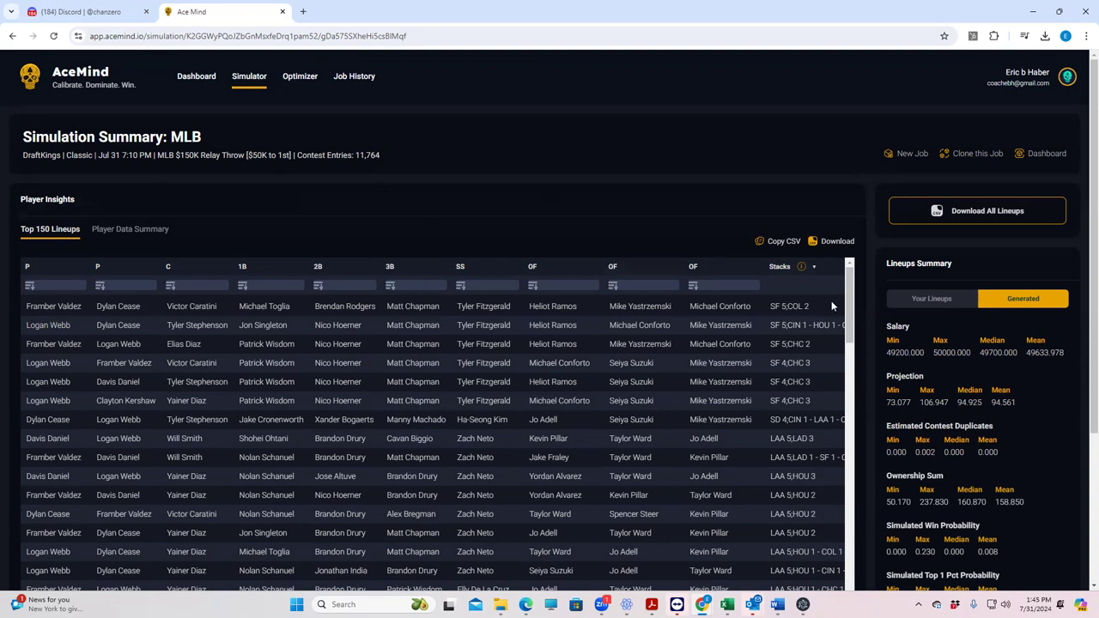
pyautogui.scroll(-5, 832, 300)
pyautogui.scroll(5, 832, 300)
# Step: From the Dashboard's Quick Start, begin a new MLB Simulator setup on DraftKings
pyautogui.click(198, 82)
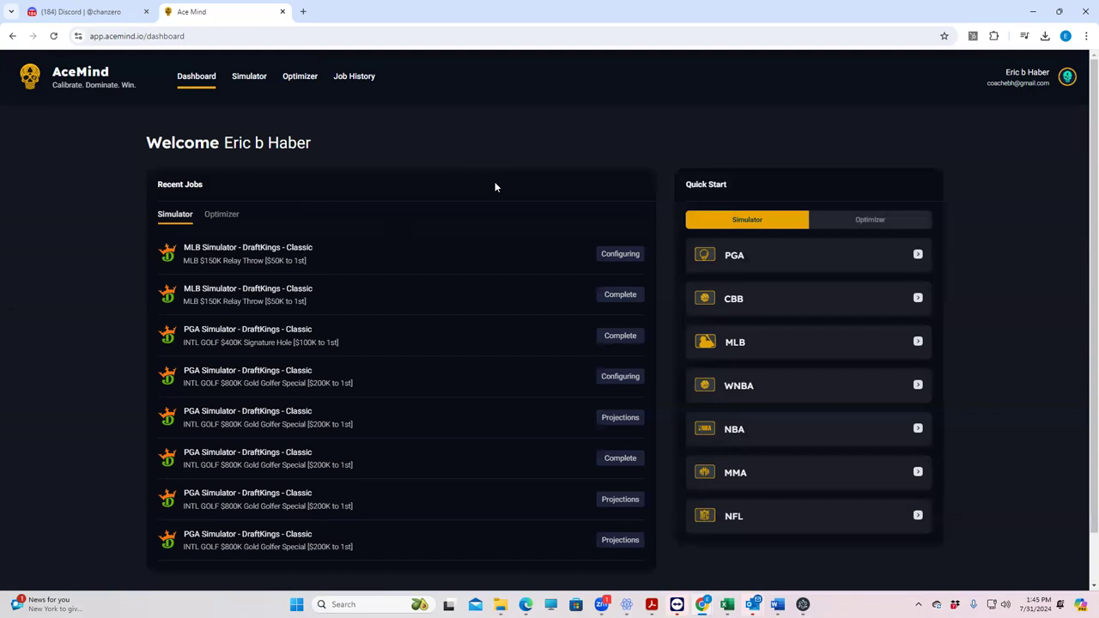
pyautogui.click(736, 344)
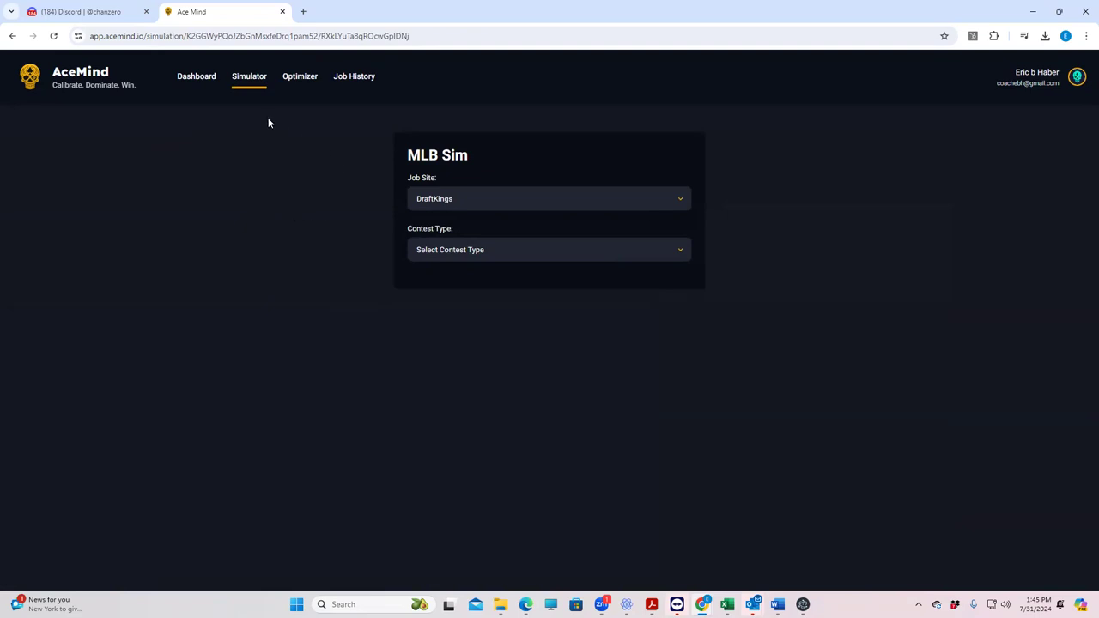
# Step: Return to the Dashboard with the MLB DraftKings Classic job Configuring, then open a new browser tab
pyautogui.click(197, 78)
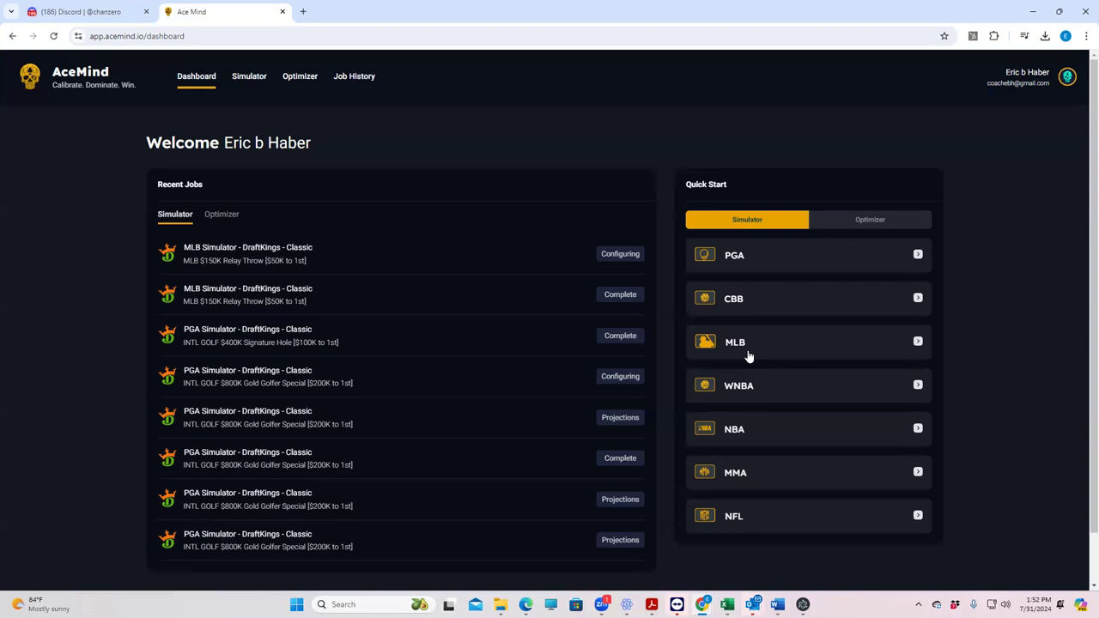
pyautogui.click(1087, 36)
# Step: Search Yahoo for 'teamsmdpoker' in a new tab and open the teamsmdpoker.com site
pyautogui.click(936, 84)
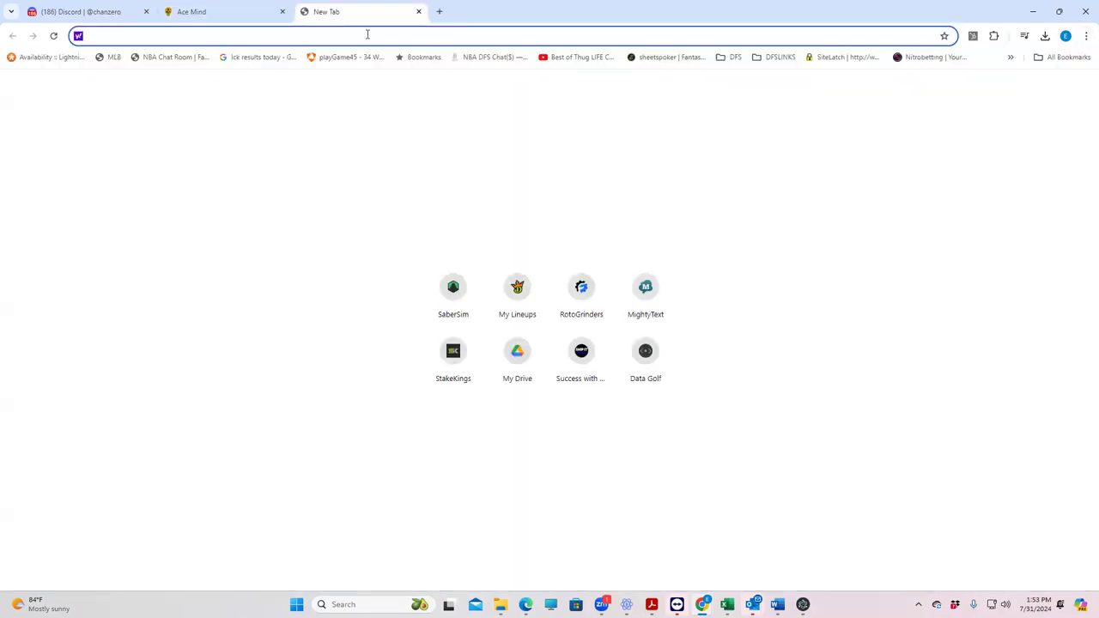
pyautogui.write('tea')
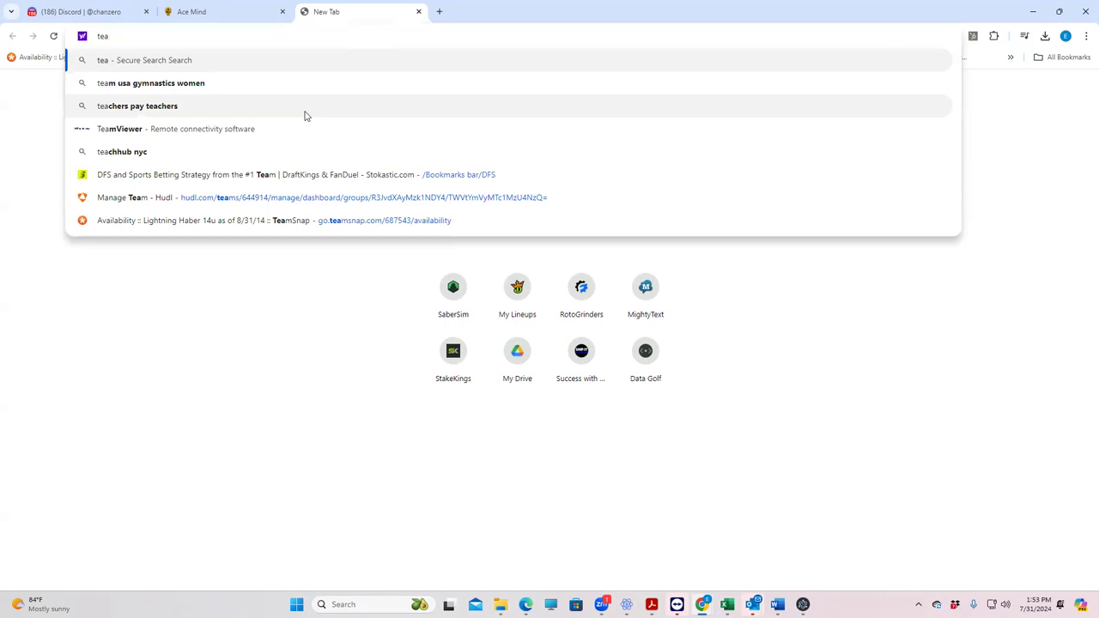
pyautogui.write('msmdpoker')
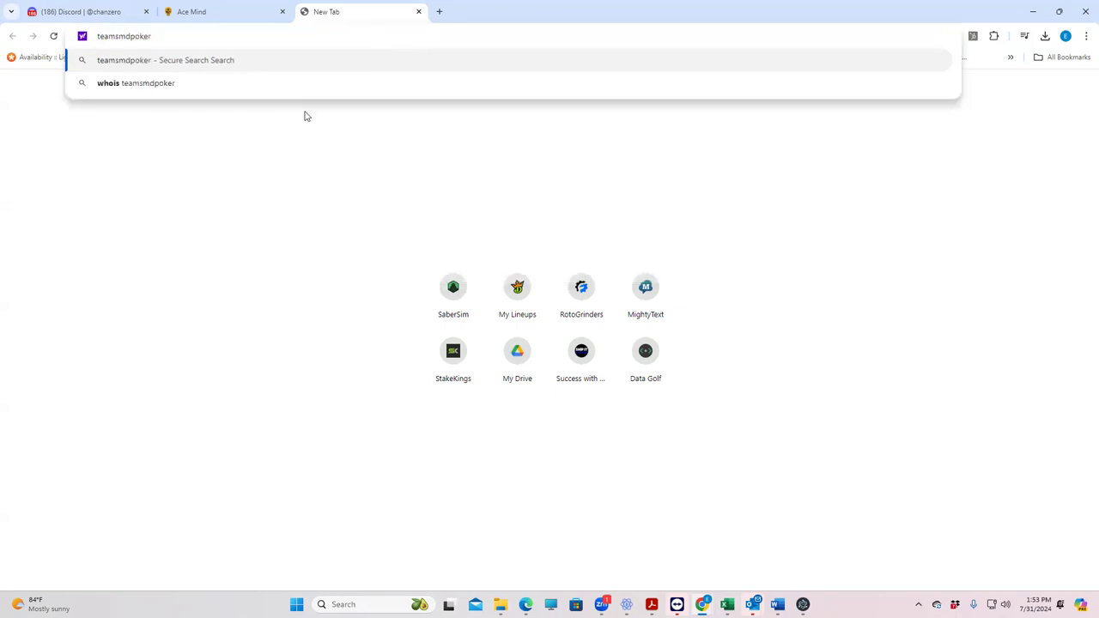
pyautogui.click(164, 66)
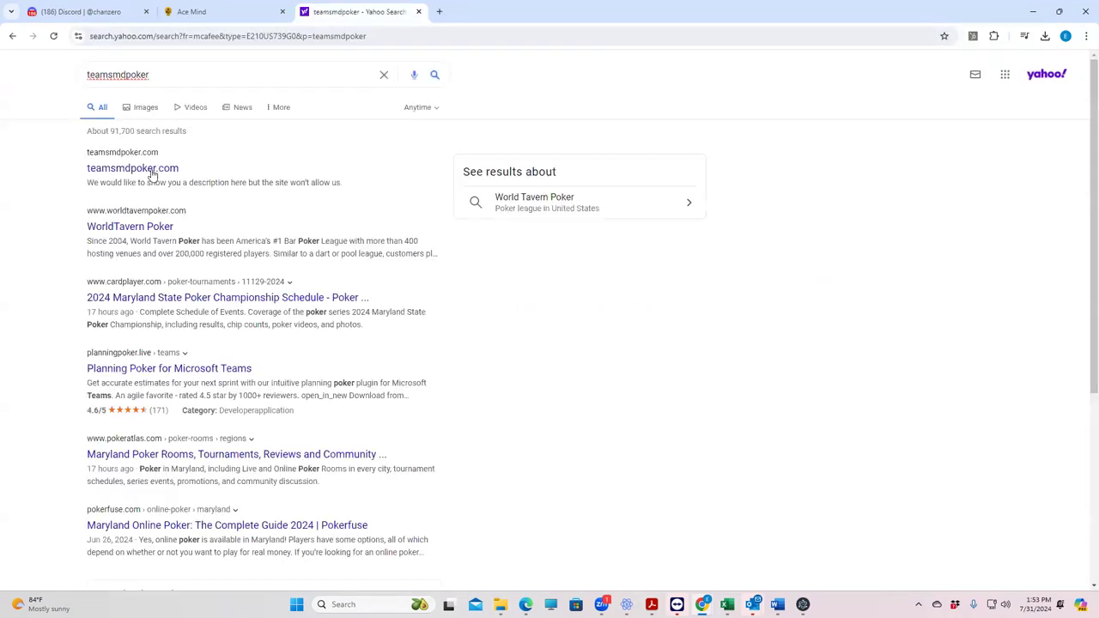
pyautogui.click(151, 171)
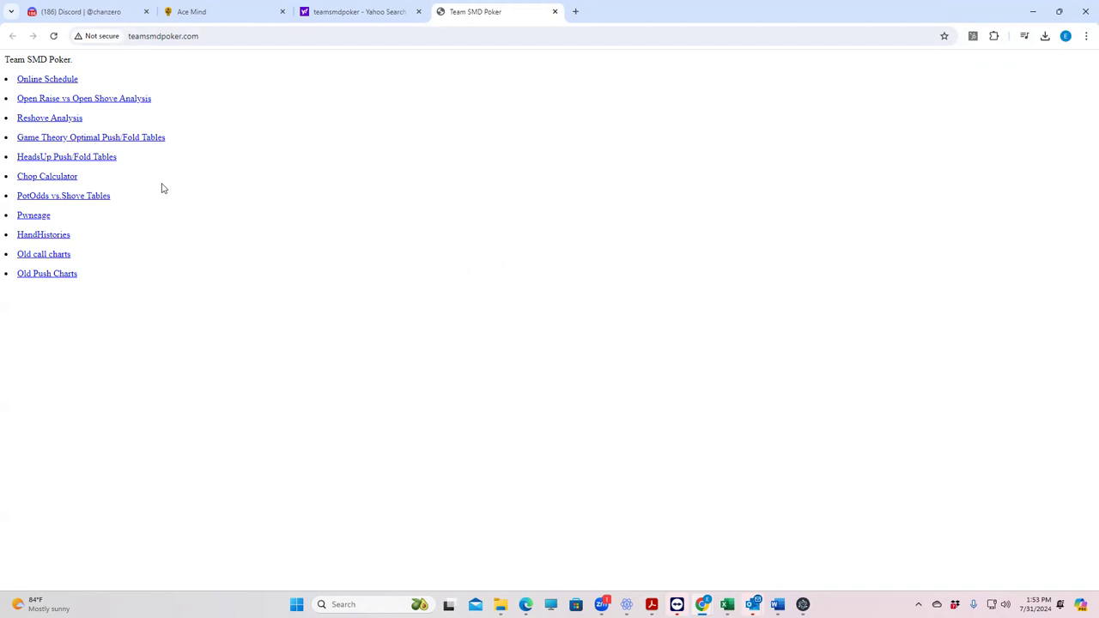
# Step: Preview the Push/Fold Tables, Reshove Analysis and PotOdds vs.Shove Tables, returning to the links page each time
pyautogui.click(124, 141)
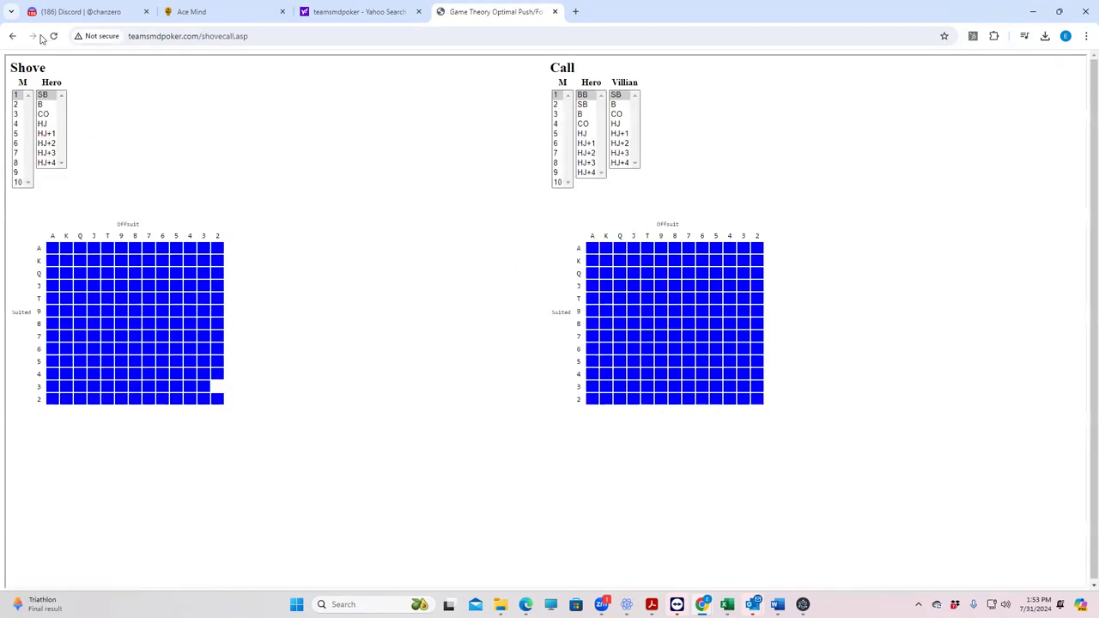
pyautogui.click(12, 36)
pyautogui.click(40, 122)
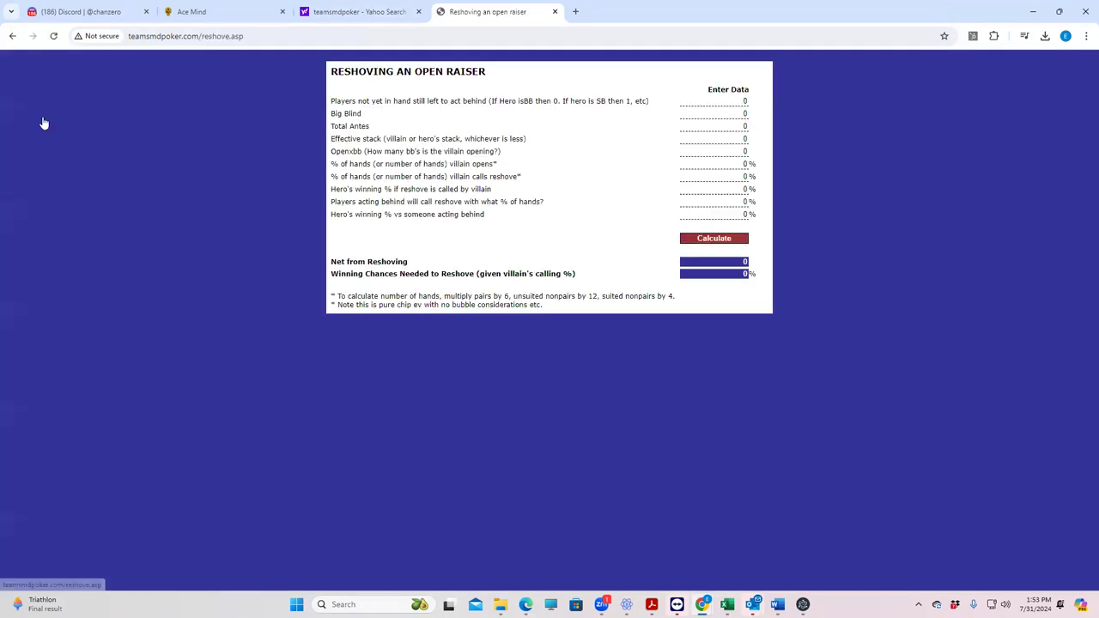
pyautogui.click(13, 38)
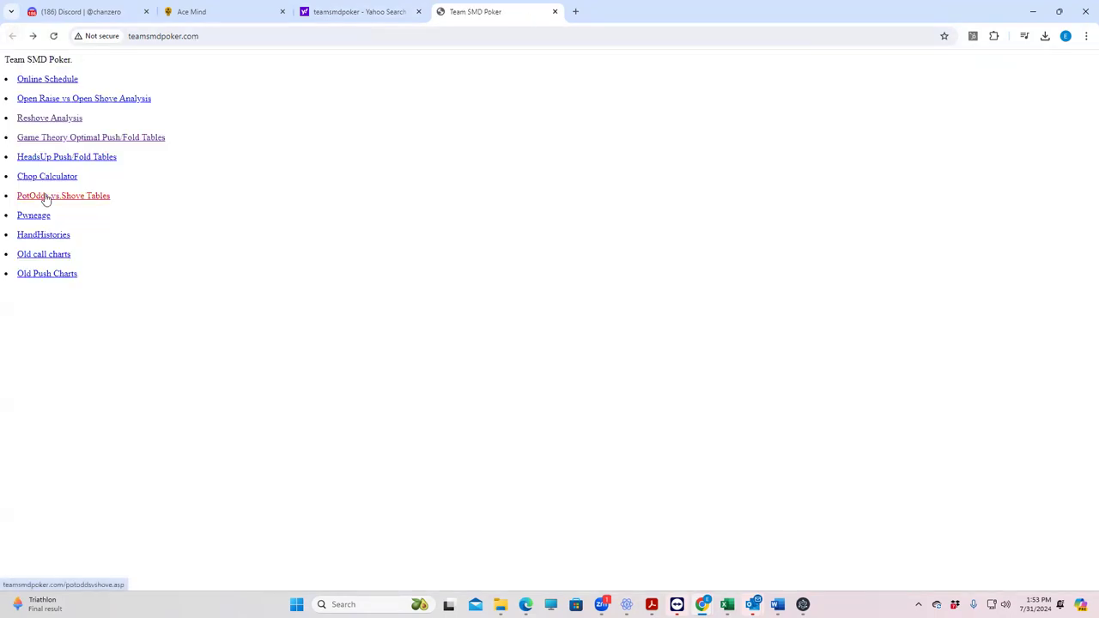
pyautogui.click(60, 196)
pyautogui.click(13, 37)
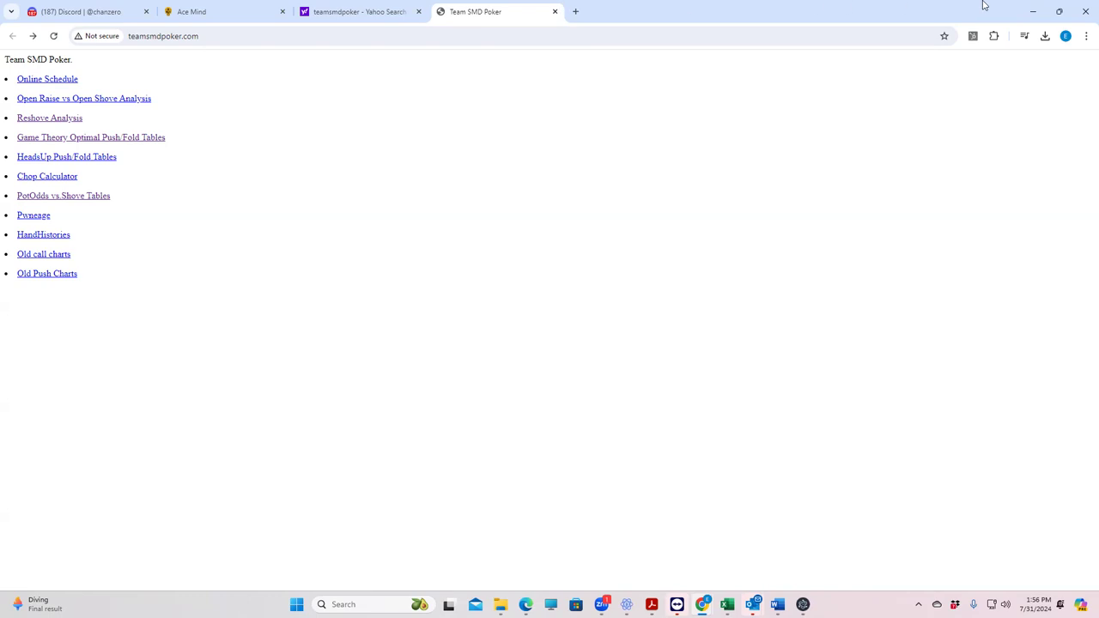
# Step: Glance at the Discord conversation, then settle back on AceMind's Dashboard showing the Configuring MLB job
pyautogui.click(234, 18)
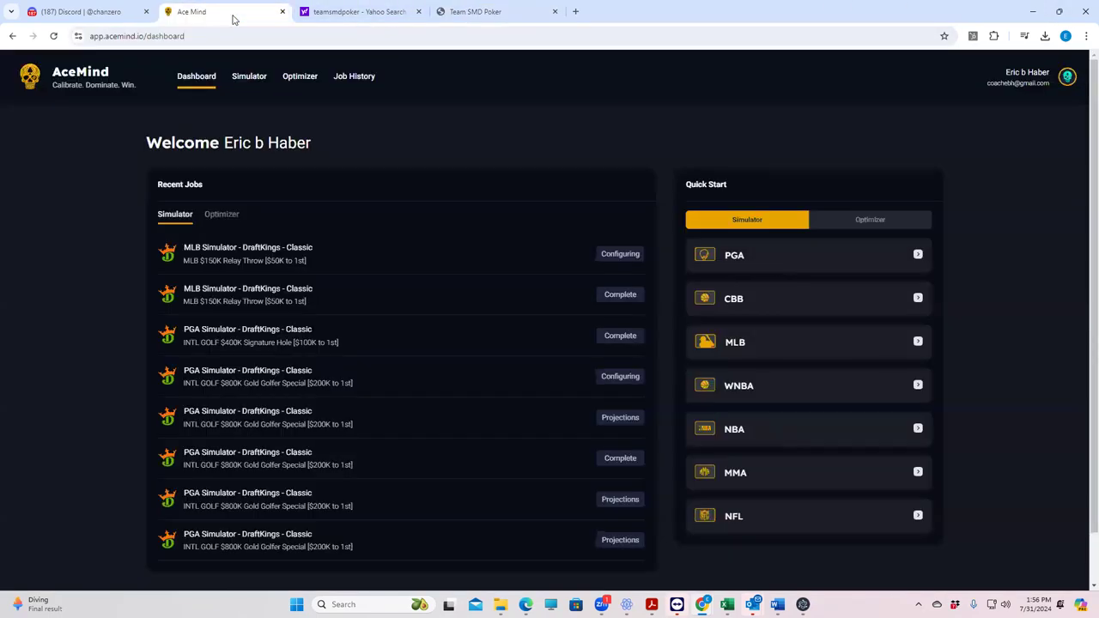
pyautogui.click(48, 14)
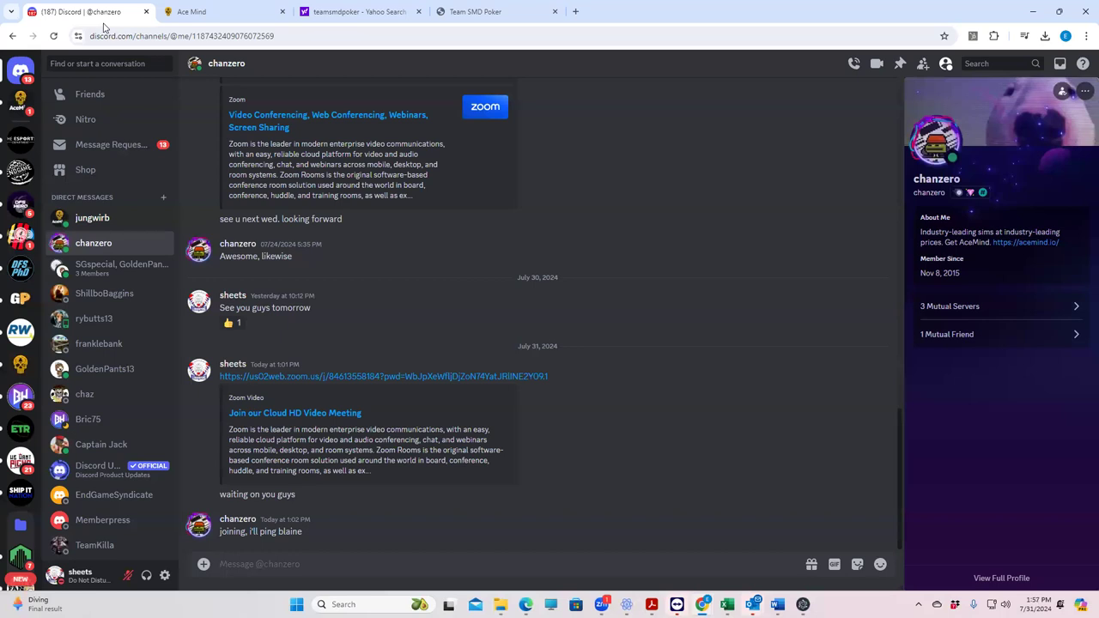
pyautogui.click(225, 17)
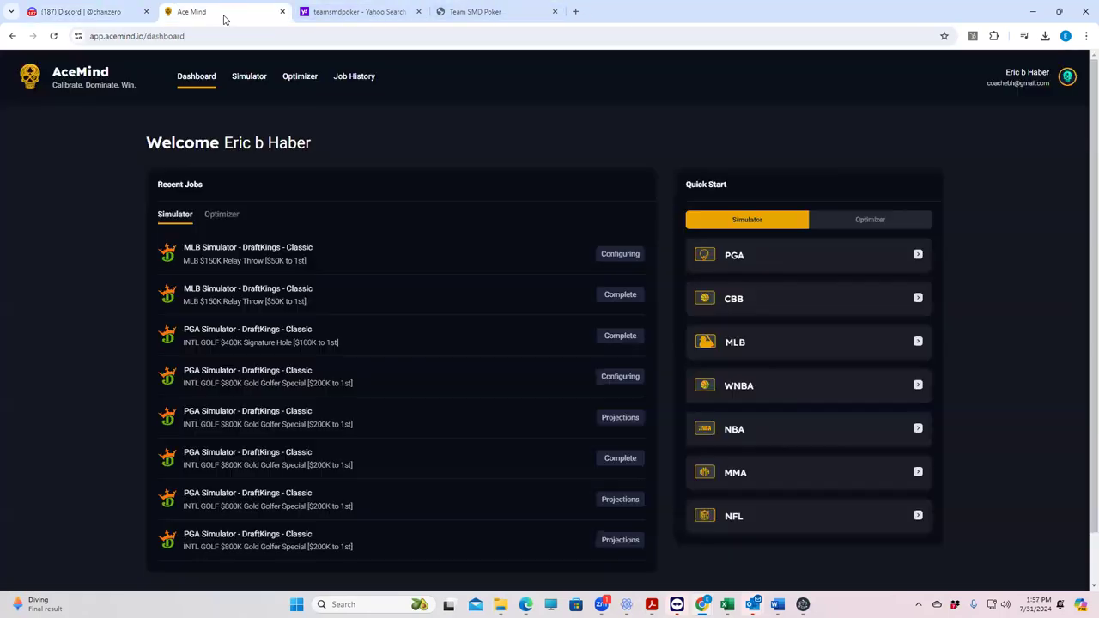